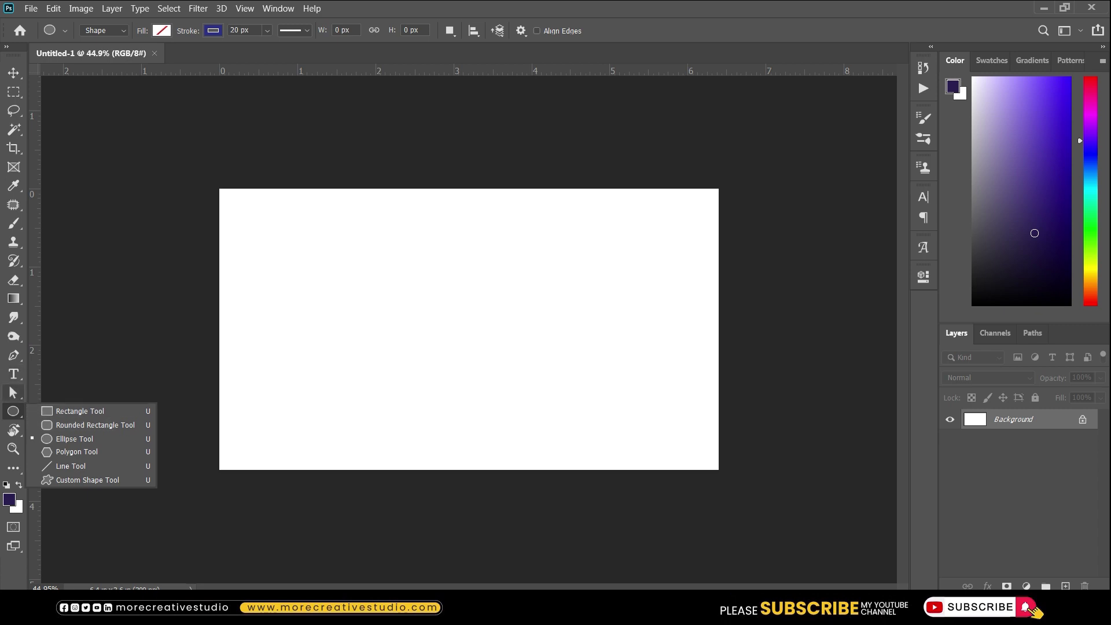
Draw a 647 × 647 px Ellipse 1 circle on the left of the canvas
{"action": "key", "text": "a"}
{"action": "key", "text": "u"}
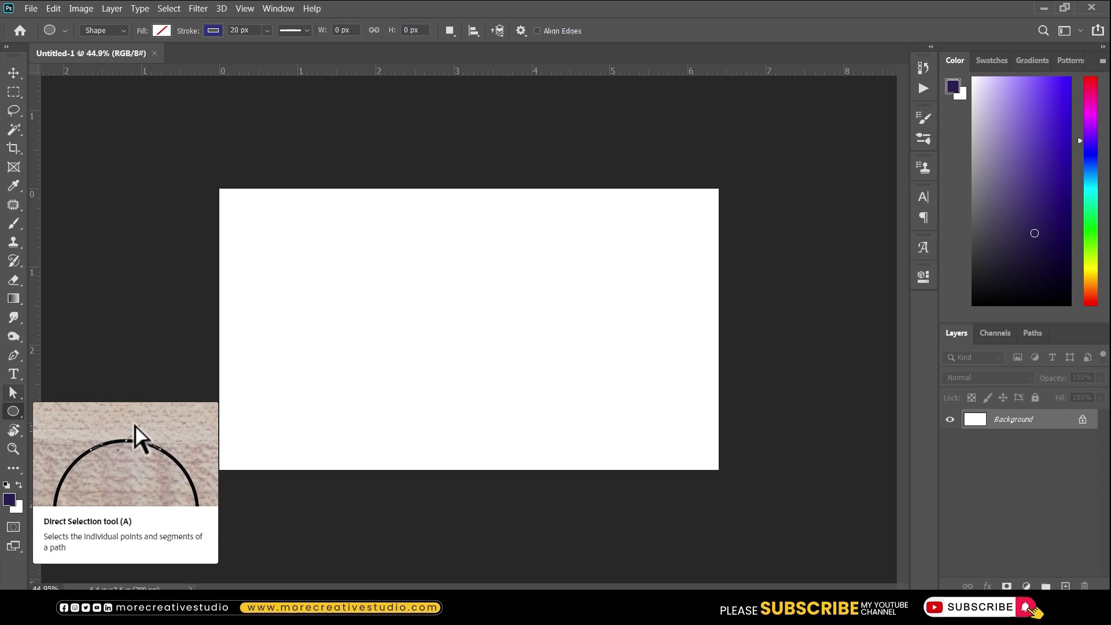
{"action": "right_click", "coordinate": [12, 411]}
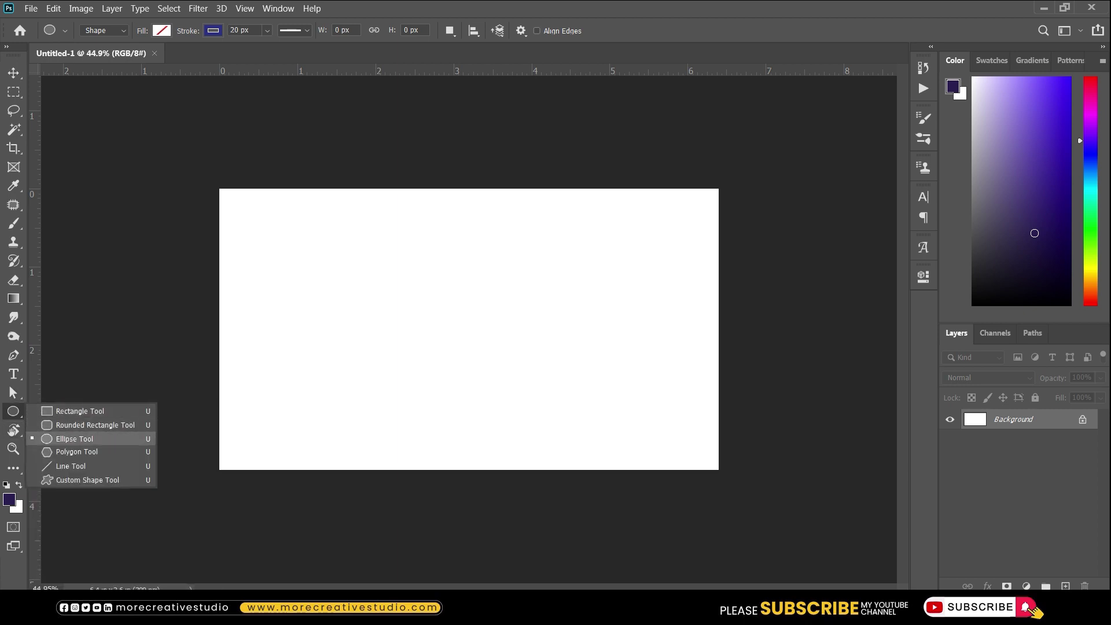
{"action": "left_click", "coordinate": [74, 439]}
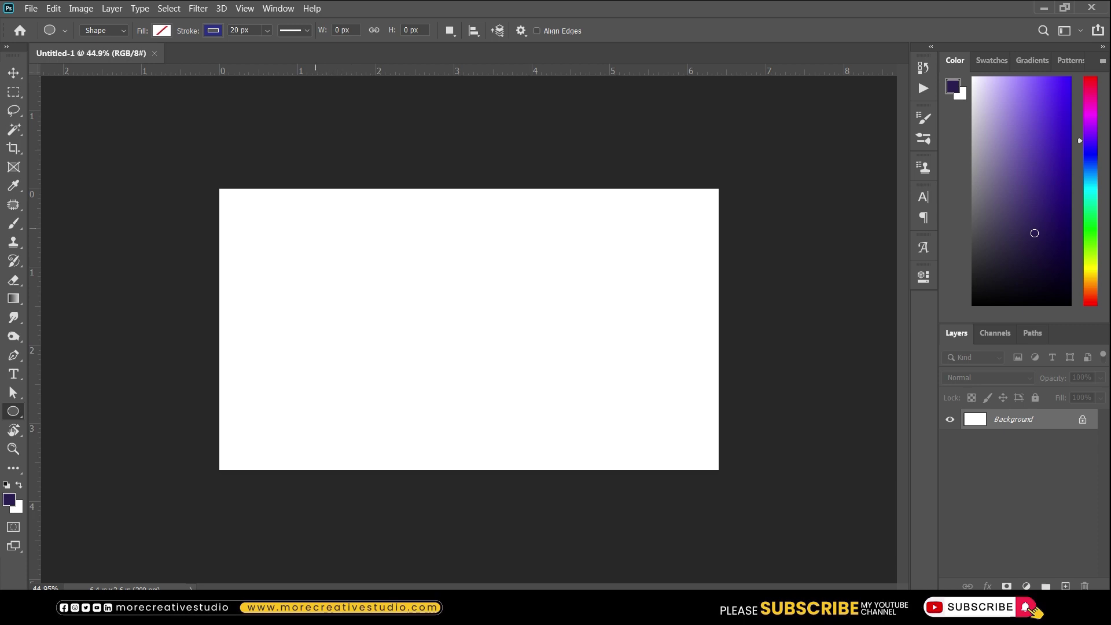
{"action": "mouse_move", "coordinate": [326, 241]}
{"action": "left_mouse_down"}
{"action": "mouse_move", "coordinate": [512, 367]}
{"action": "mouse_move", "coordinate": [495, 399]}
{"action": "left_mouse_up"}
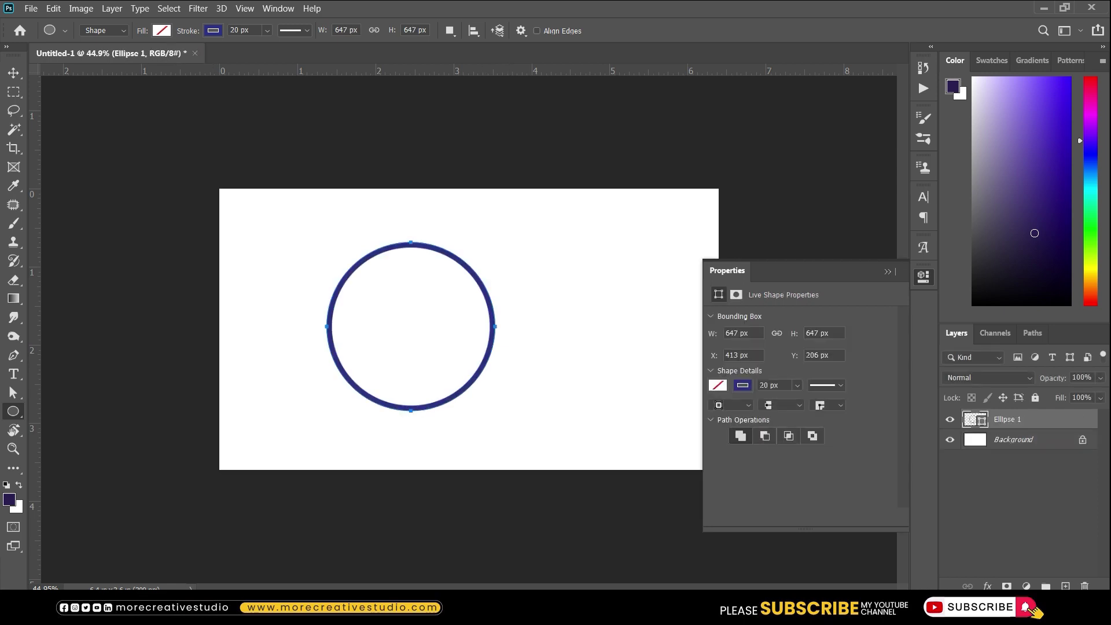
{"action": "left_click", "coordinate": [161, 30]}
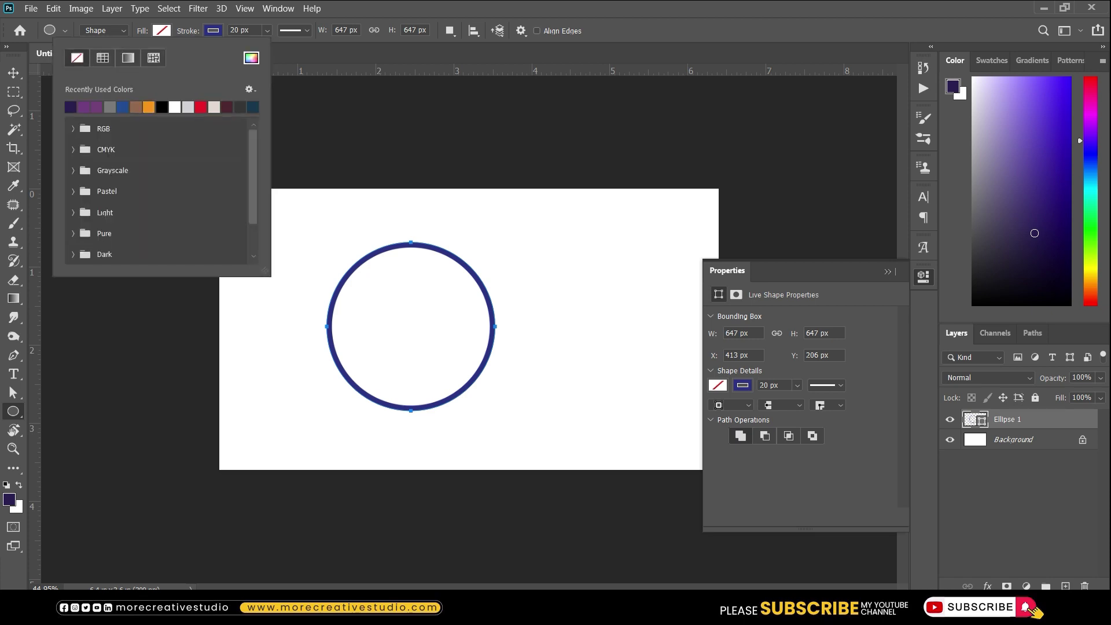
{"action": "left_click", "coordinate": [162, 107]}
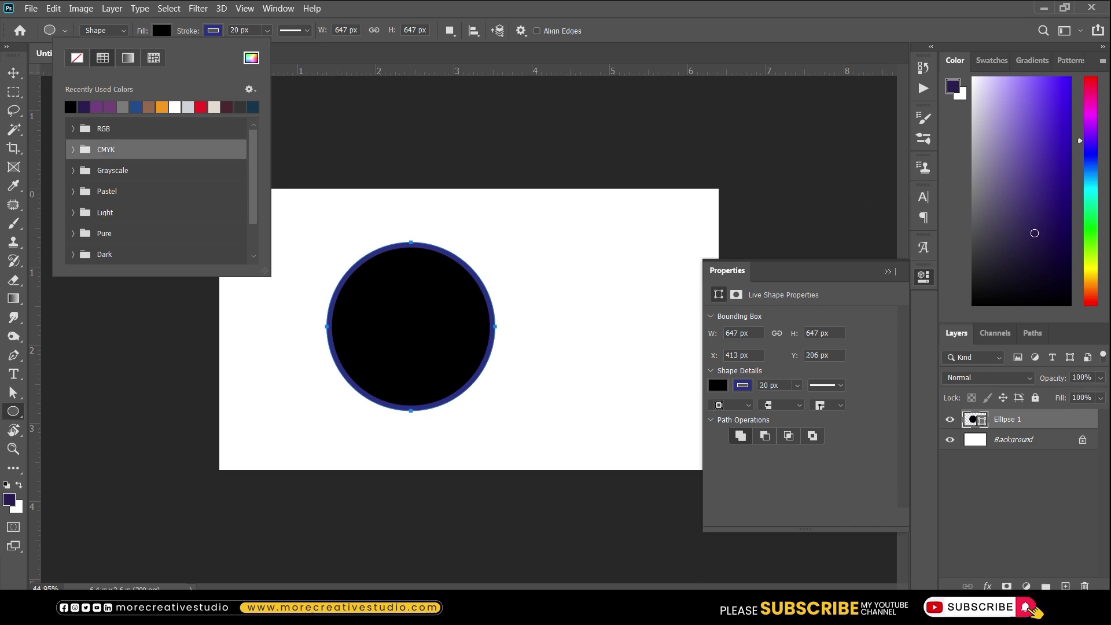
{"action": "left_click", "coordinate": [106, 149]}
{"action": "left_click", "coordinate": [112, 170]}
{"action": "left_click", "coordinate": [112, 170]}
{"action": "left_click", "coordinate": [107, 191]}
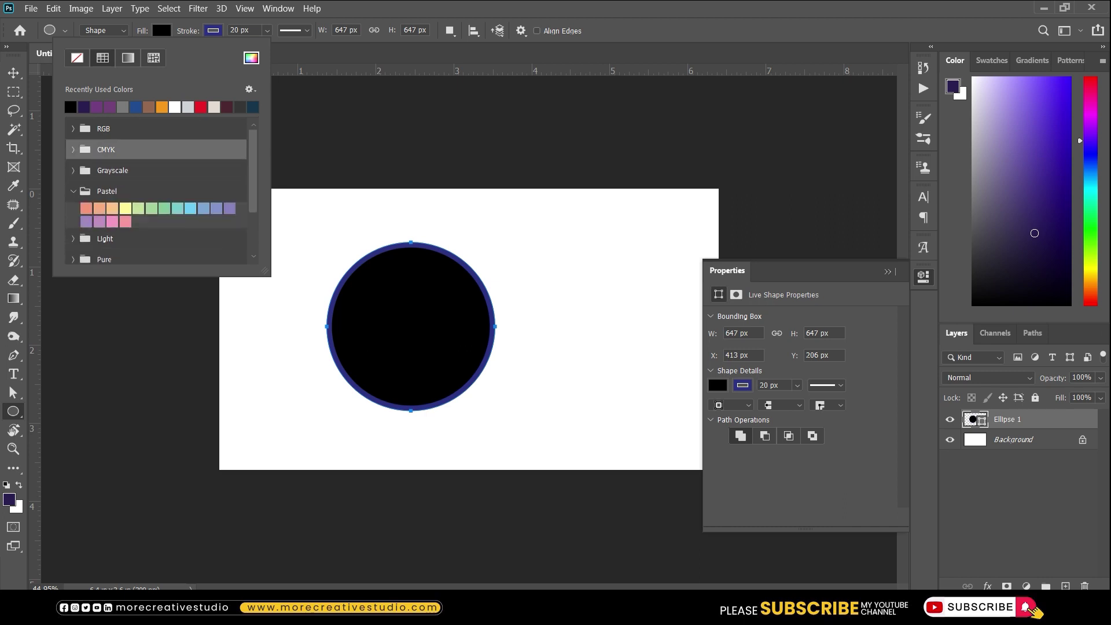
{"action": "left_click", "coordinate": [104, 212]}
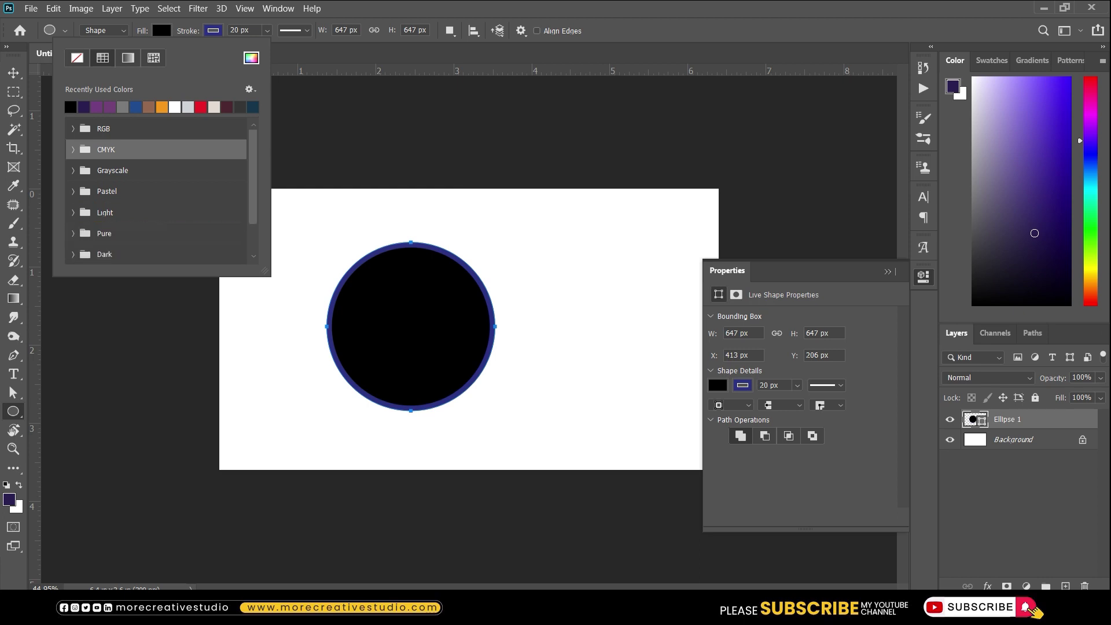
{"action": "left_click", "coordinate": [104, 233]}
{"action": "scroll", "coordinate": [156, 191], "scroll_direction": "down", "scroll_amount": 1}
{"action": "scroll", "coordinate": [156, 191], "scroll_direction": "down", "scroll_amount": 1}
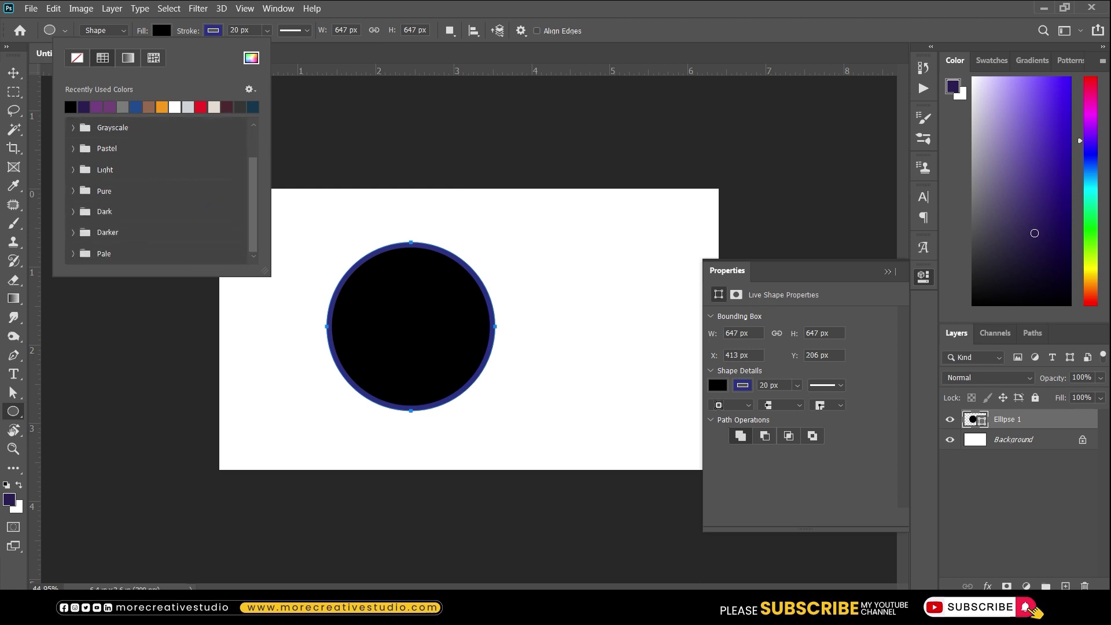
{"action": "left_click", "coordinate": [128, 58]}
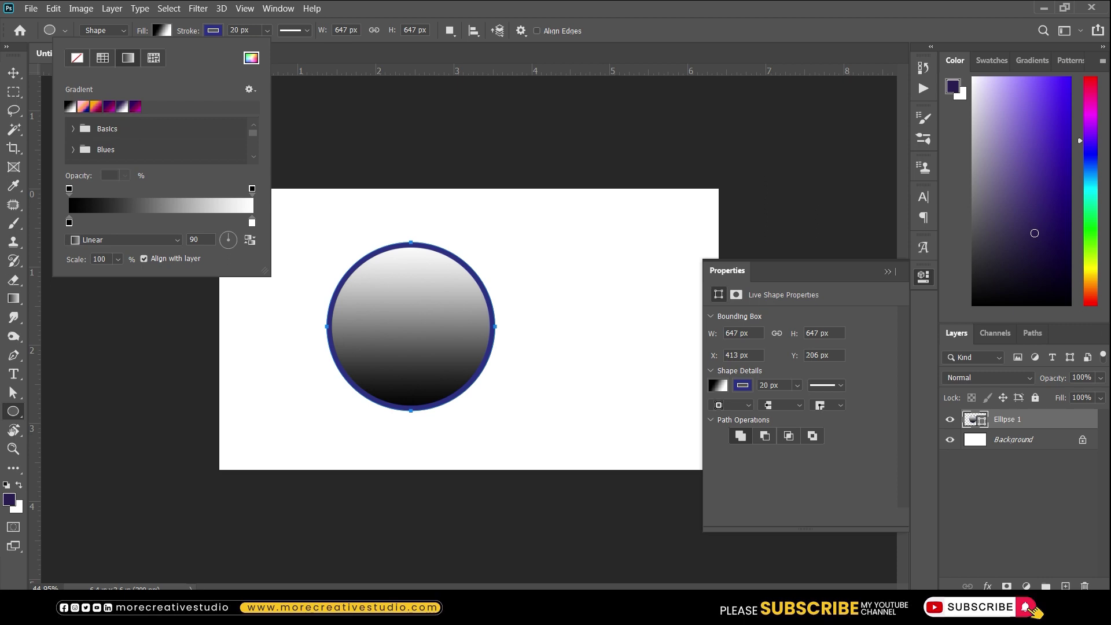
{"action": "left_click", "coordinate": [153, 57]}
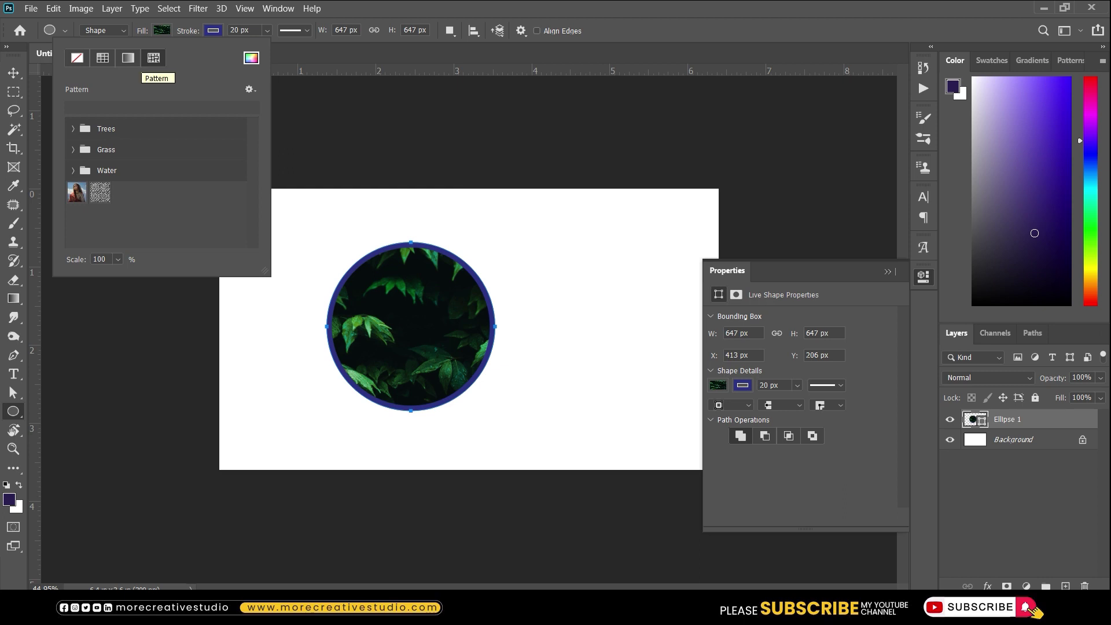
{"action": "key", "text": "Return"}
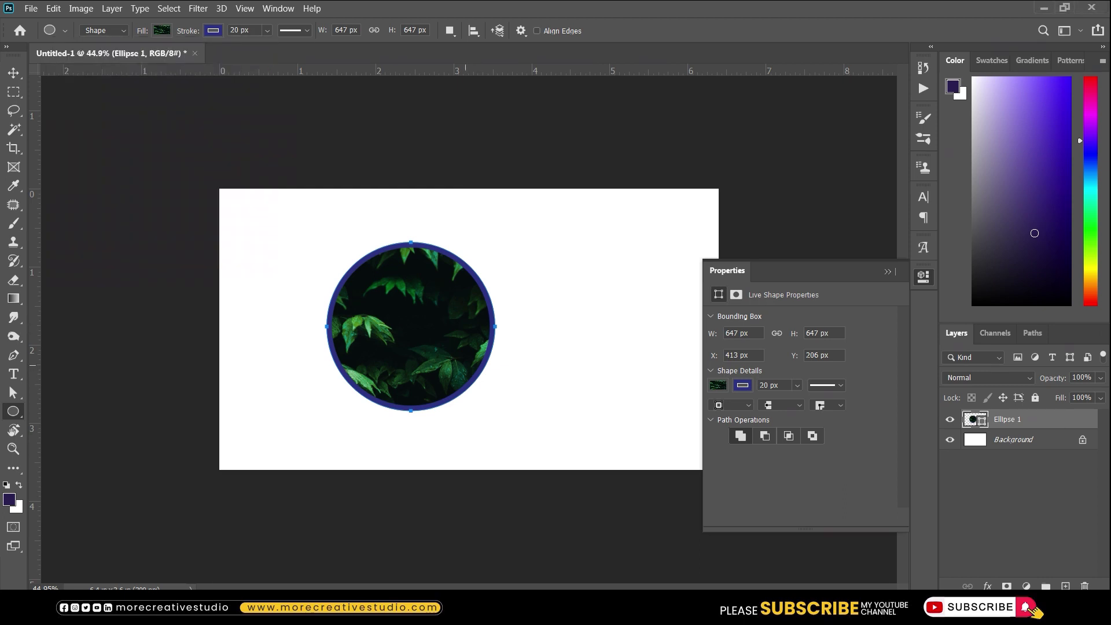
{"action": "key", "text": "v"}
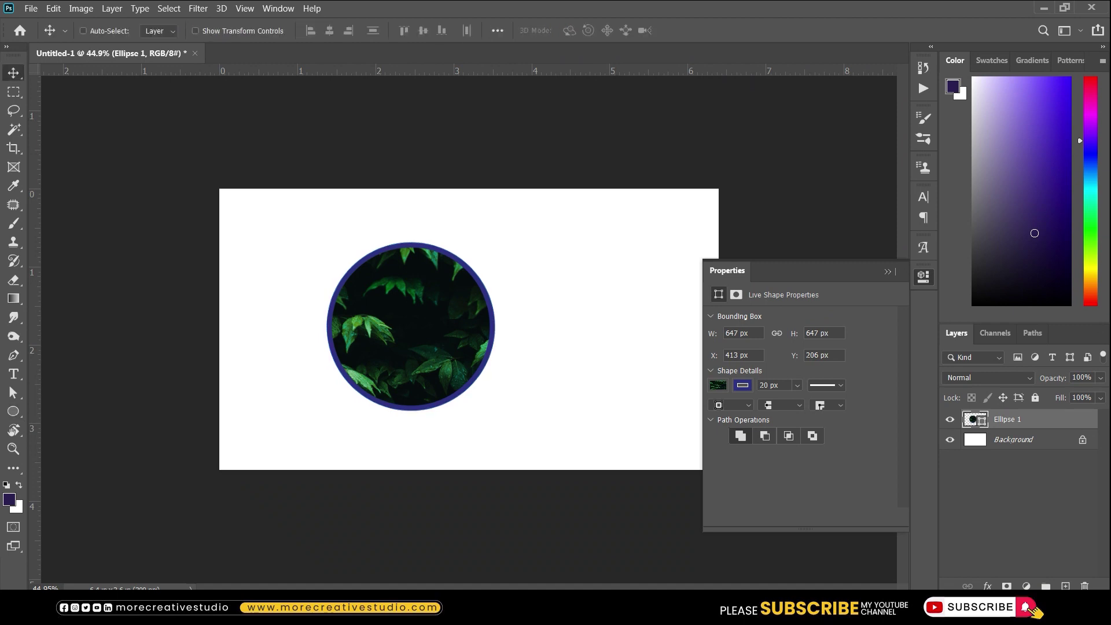
{"action": "left_click", "coordinate": [158, 30]}
{"action": "left_click", "coordinate": [156, 51]}
{"action": "key", "text": "u"}
{"action": "left_click", "coordinate": [162, 30]}
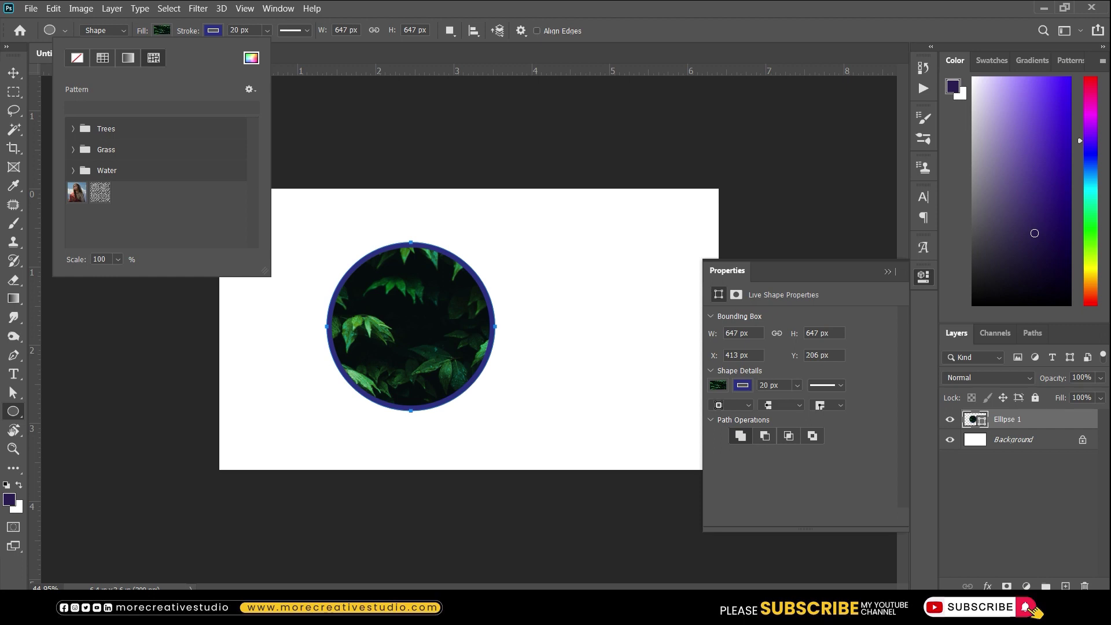
{"action": "left_click", "coordinate": [77, 58]}
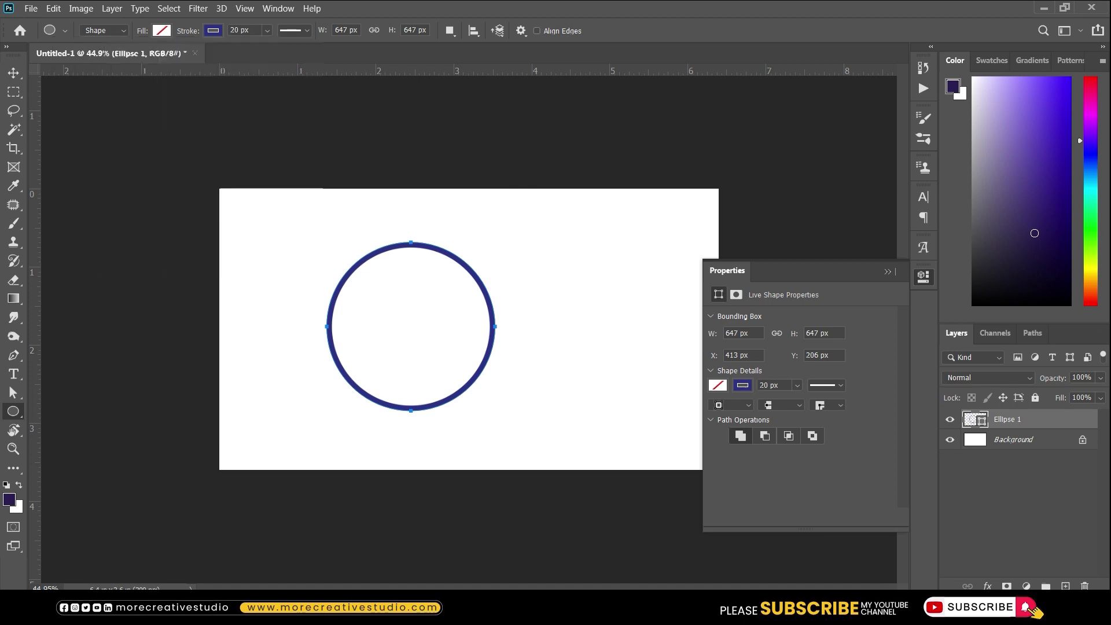
Reduce Ellipse 1's outline width from 20 px to 10.14 px
{"action": "left_click", "coordinate": [213, 30]}
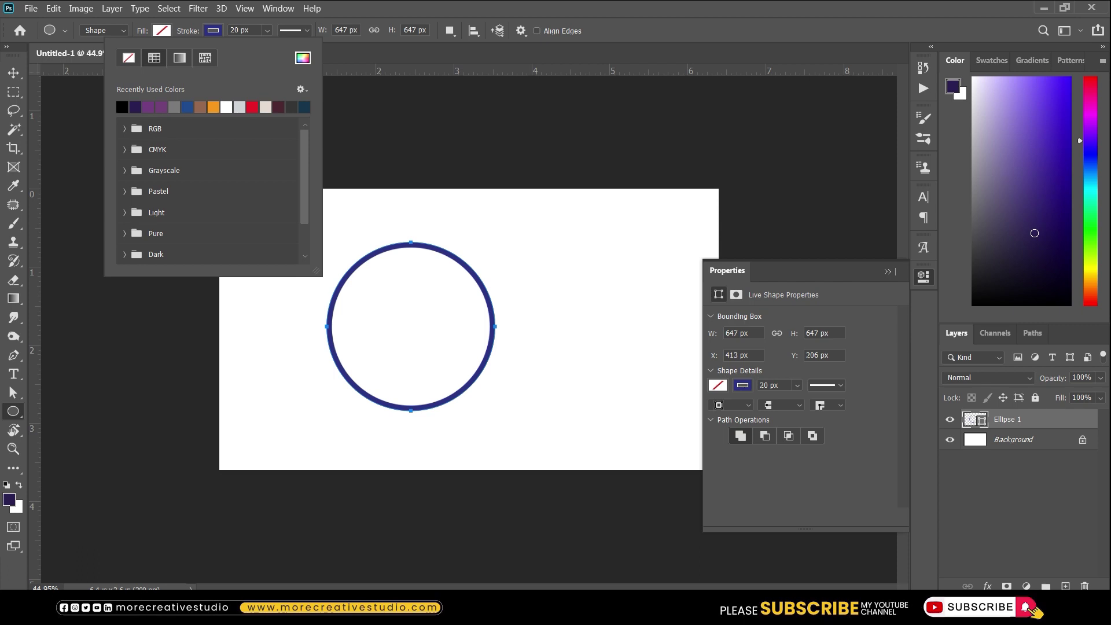
{"action": "left_click", "coordinate": [266, 30]}
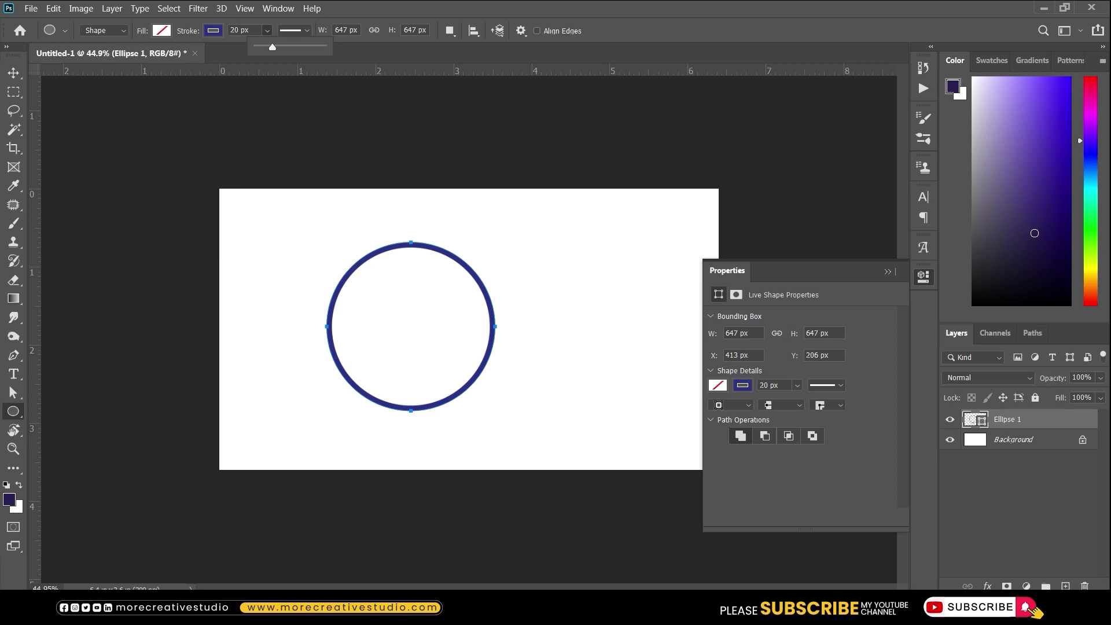
{"action": "left_click_drag", "start_coordinate": [273, 47], "coordinate": [270, 47]}
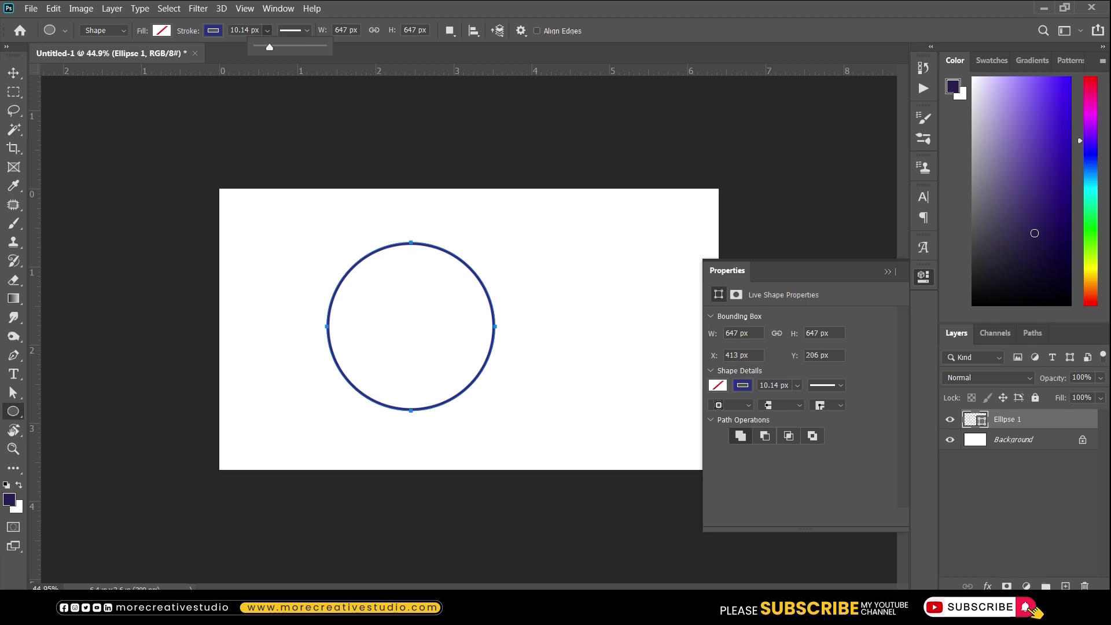
{"action": "left_click", "coordinate": [294, 31]}
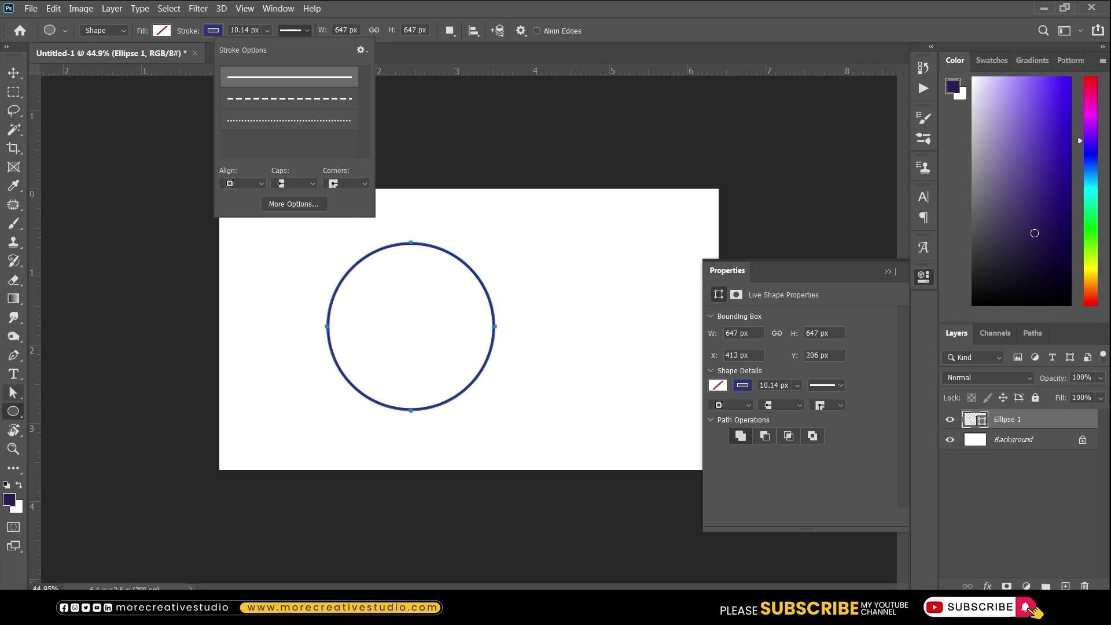
{"action": "left_click", "coordinate": [13, 393]}
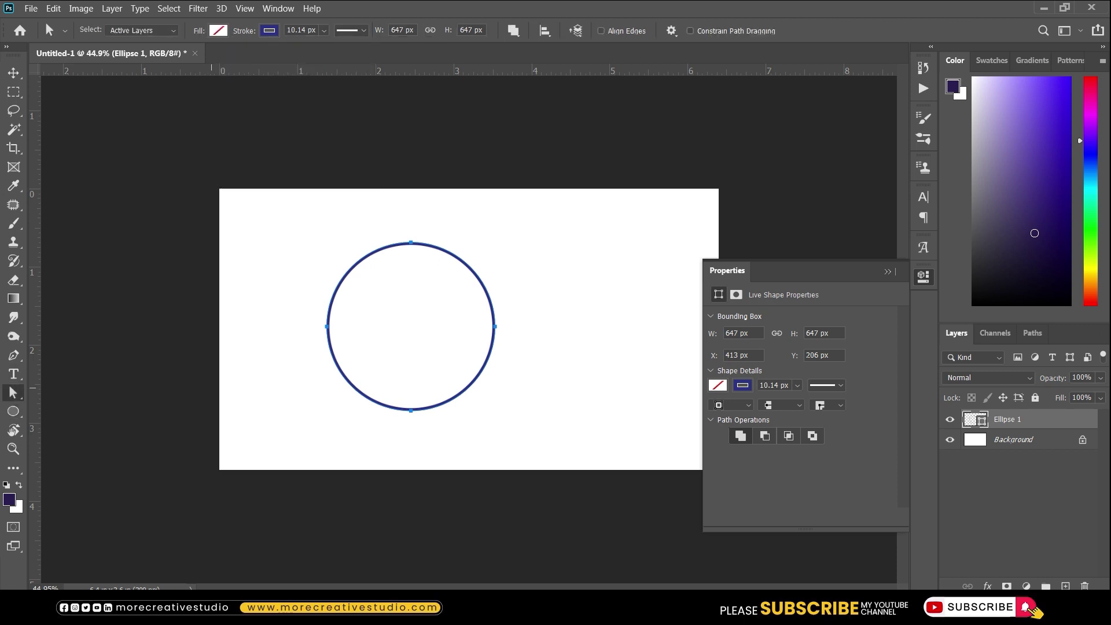
{"action": "left_click_drag", "start_coordinate": [400, 224], "coordinate": [417, 255]}
{"action": "left_click_drag", "start_coordinate": [417, 254], "coordinate": [418, 254]}
{"action": "right_click", "coordinate": [13, 392]}
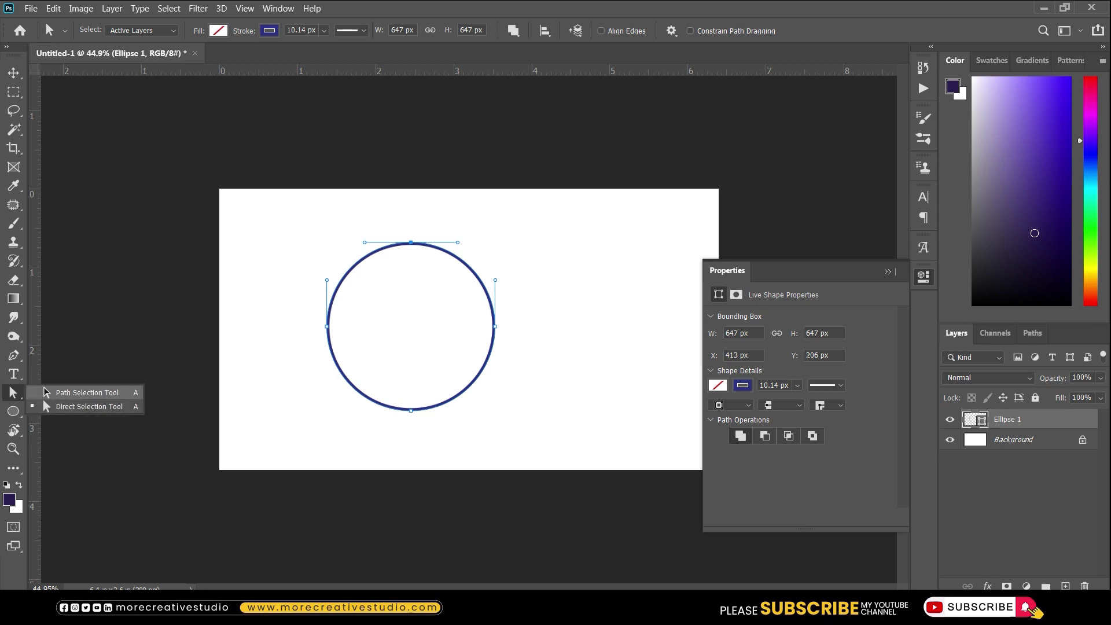
{"action": "left_click", "coordinate": [46, 393]}
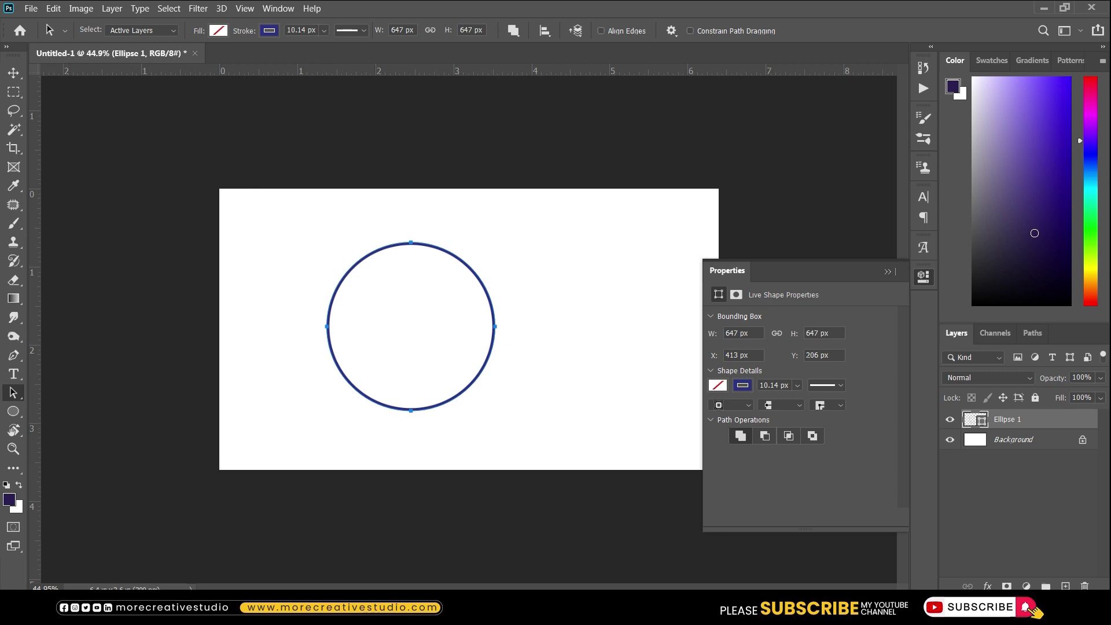
{"action": "right_click", "coordinate": [13, 393]}
{"action": "left_click", "coordinate": [44, 403]}
{"action": "left_click", "coordinate": [326, 327]}
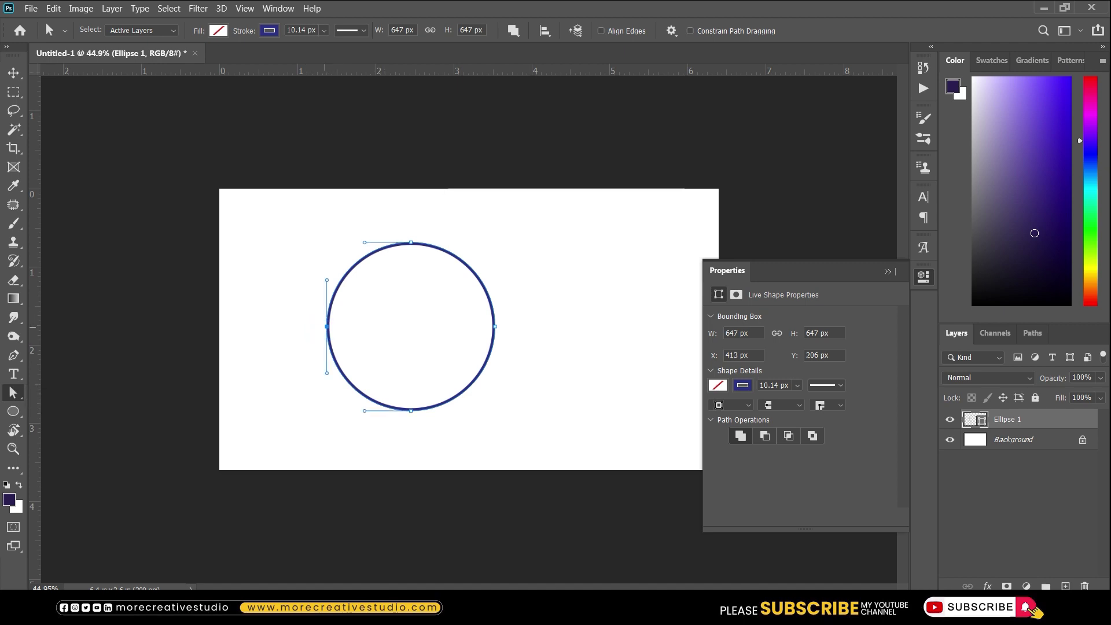
{"action": "key", "text": "Delete"}
{"action": "key", "text": "Return"}
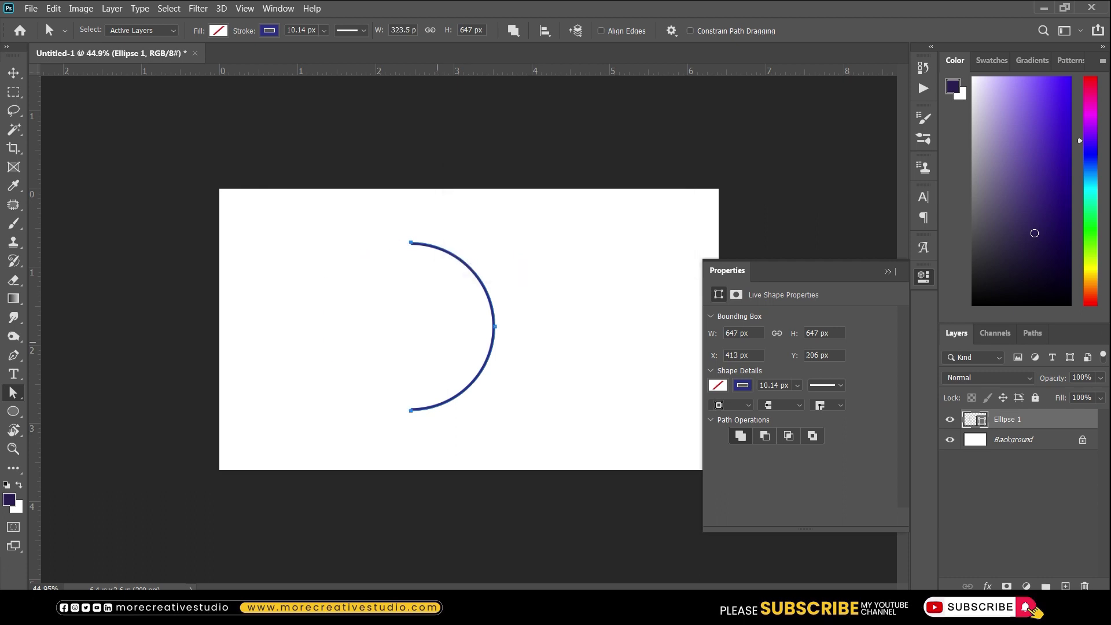
{"action": "key", "text": "ctrl+z"}
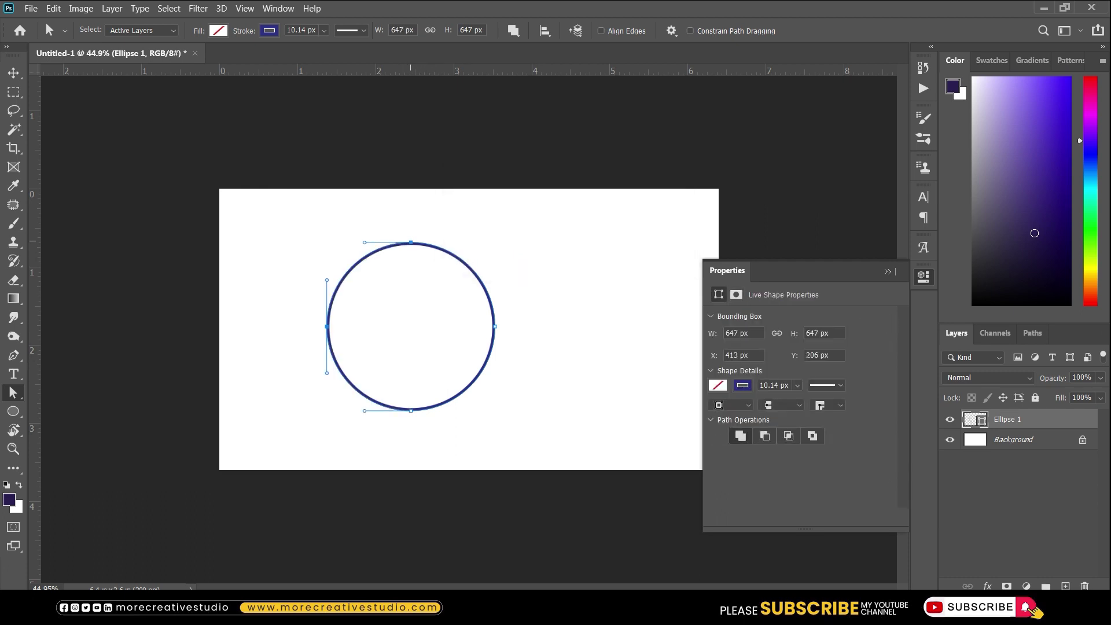
Convert the circle to an editable path and reshape its top anchor and upper-left curve
{"action": "left_click_drag", "start_coordinate": [458, 242], "coordinate": [459, 300]}
{"action": "left_click", "coordinate": [538, 240]}
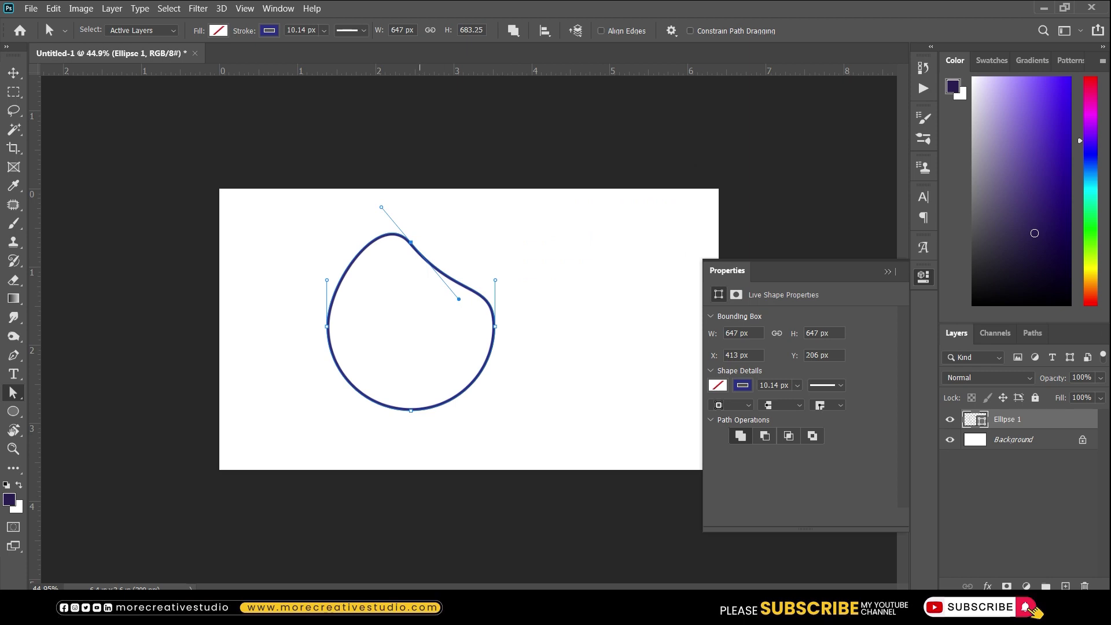
{"action": "left_click_drag", "start_coordinate": [411, 242], "coordinate": [389, 269]}
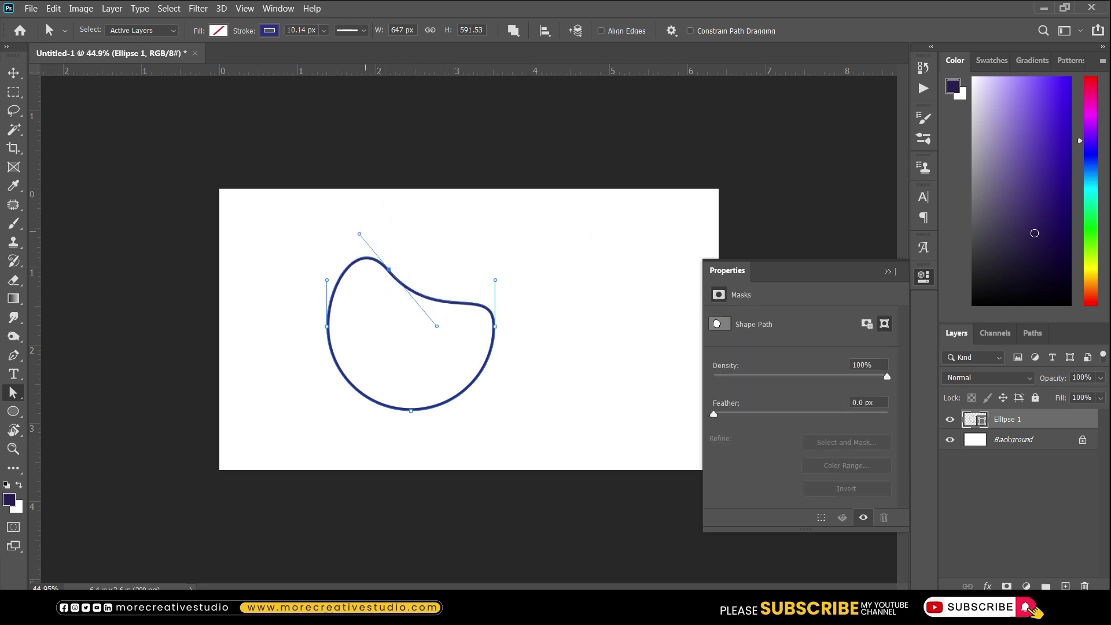
{"action": "mouse_move", "coordinate": [360, 234]}
{"action": "left_mouse_down"}
{"action": "mouse_move", "coordinate": [342, 210]}
{"action": "mouse_move", "coordinate": [412, 215]}
{"action": "mouse_move", "coordinate": [397, 210]}
{"action": "left_mouse_up"}
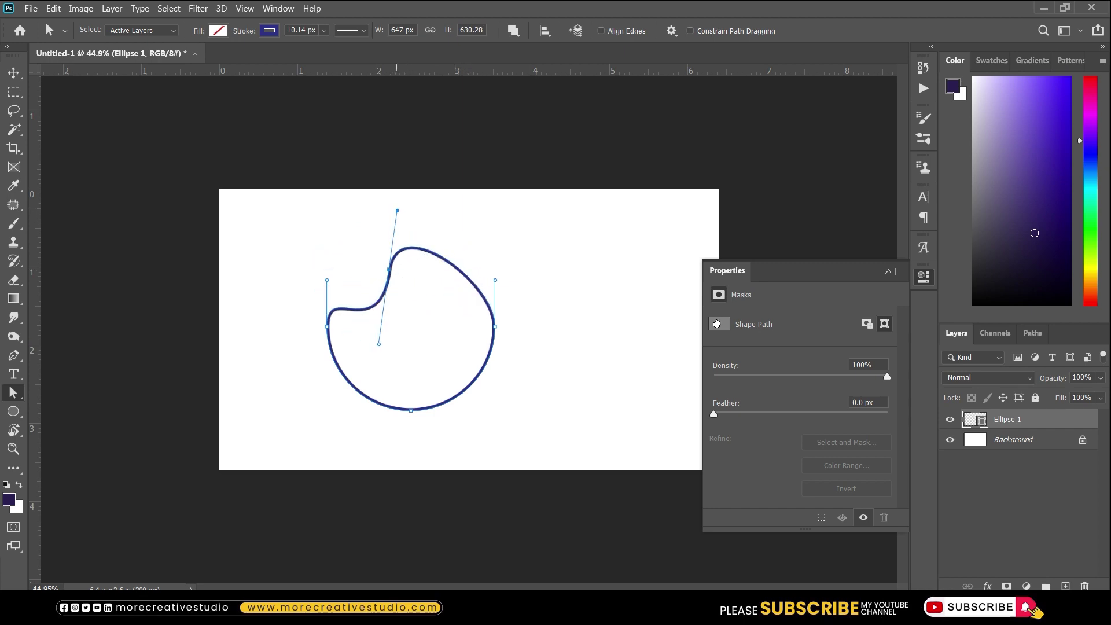
Pull the left anchor down and round off the top into a 663 × 646.41 px blob
{"action": "left_click", "coordinate": [496, 327]}
{"action": "left_click", "coordinate": [411, 410]}
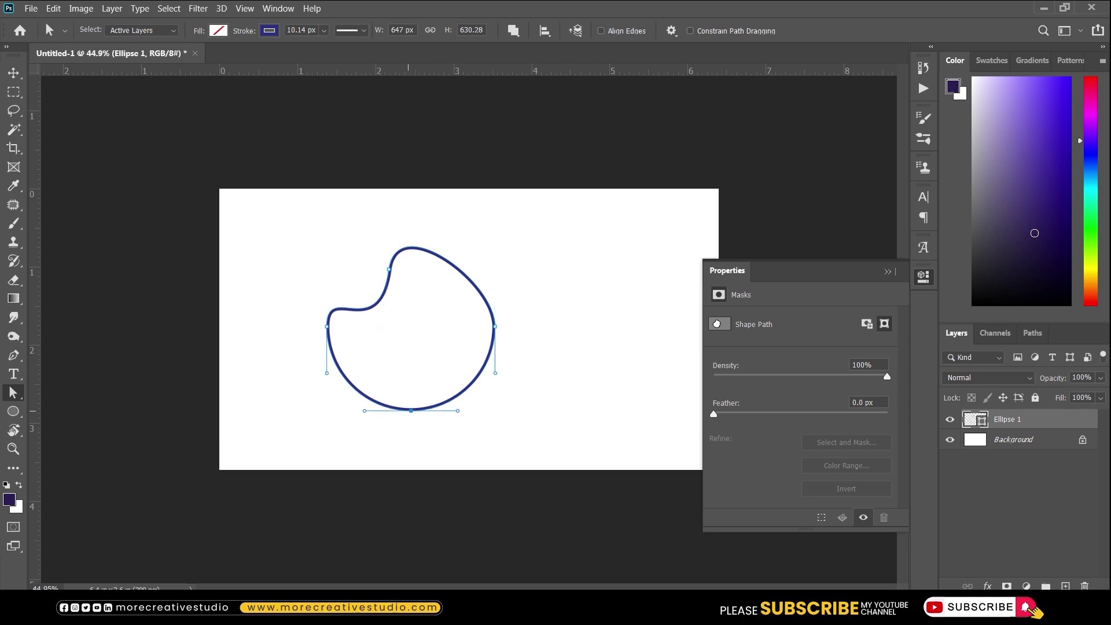
{"action": "left_click", "coordinate": [327, 327]}
{"action": "mouse_move", "coordinate": [327, 326]}
{"action": "left_mouse_down"}
{"action": "mouse_move", "coordinate": [311, 369]}
{"action": "mouse_move", "coordinate": [379, 345]}
{"action": "mouse_move", "coordinate": [322, 352]}
{"action": "left_mouse_up"}
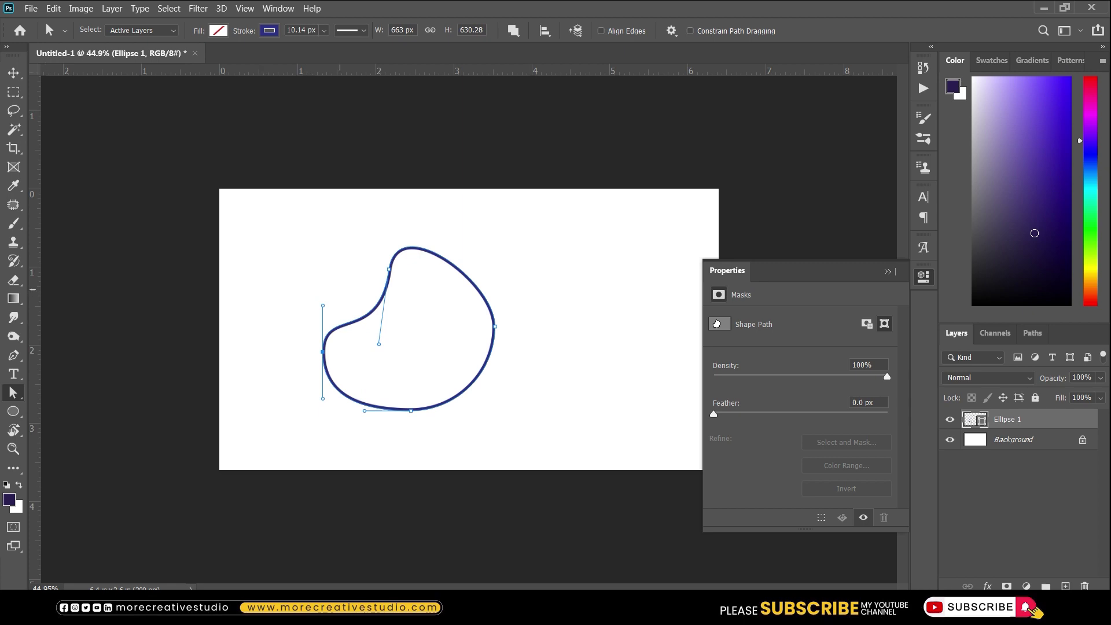
{"action": "left_click_drag", "start_coordinate": [389, 269], "coordinate": [406, 300]}
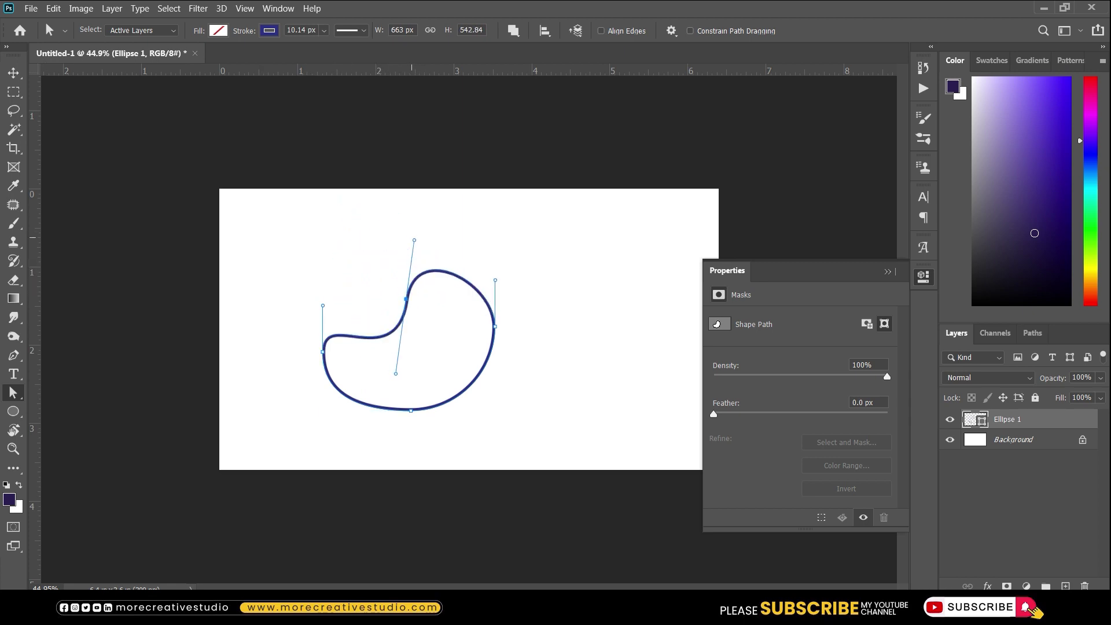
{"action": "left_click_drag", "start_coordinate": [414, 240], "coordinate": [444, 317]}
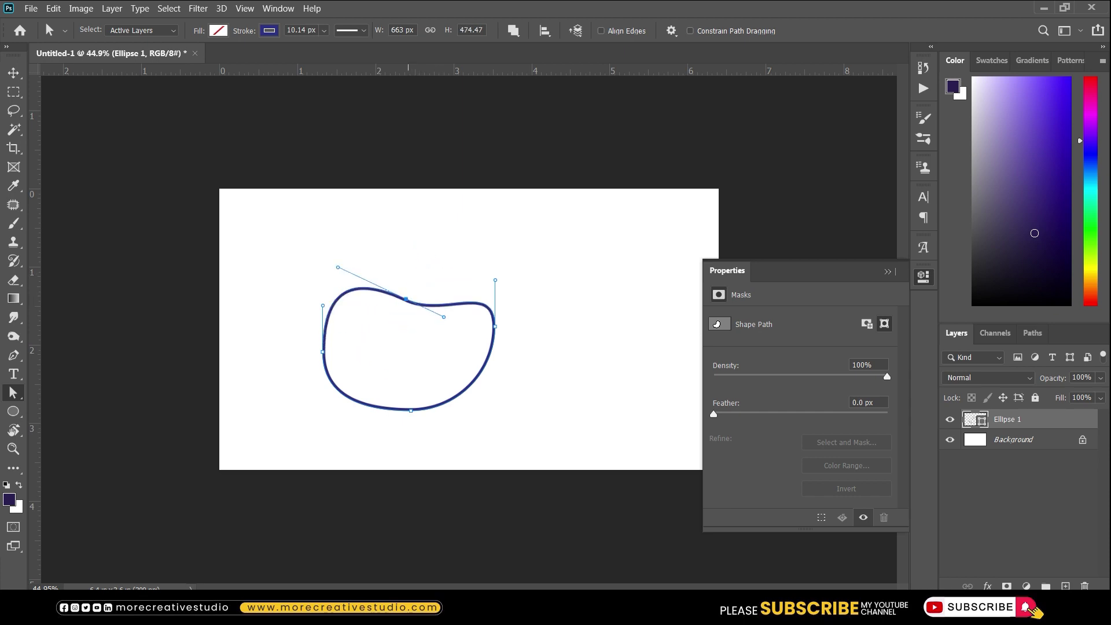
{"action": "left_click_drag", "start_coordinate": [406, 300], "coordinate": [411, 249]}
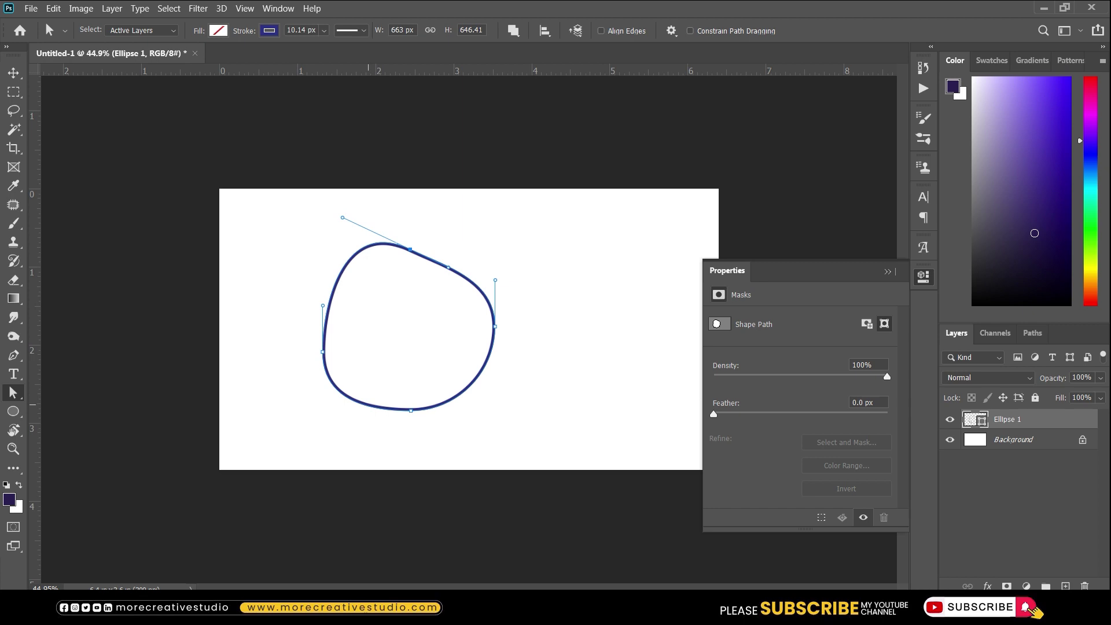
Add a new anchor point on the left side of Ellipse 1 with the Pen tool
{"action": "key", "text": "p"}
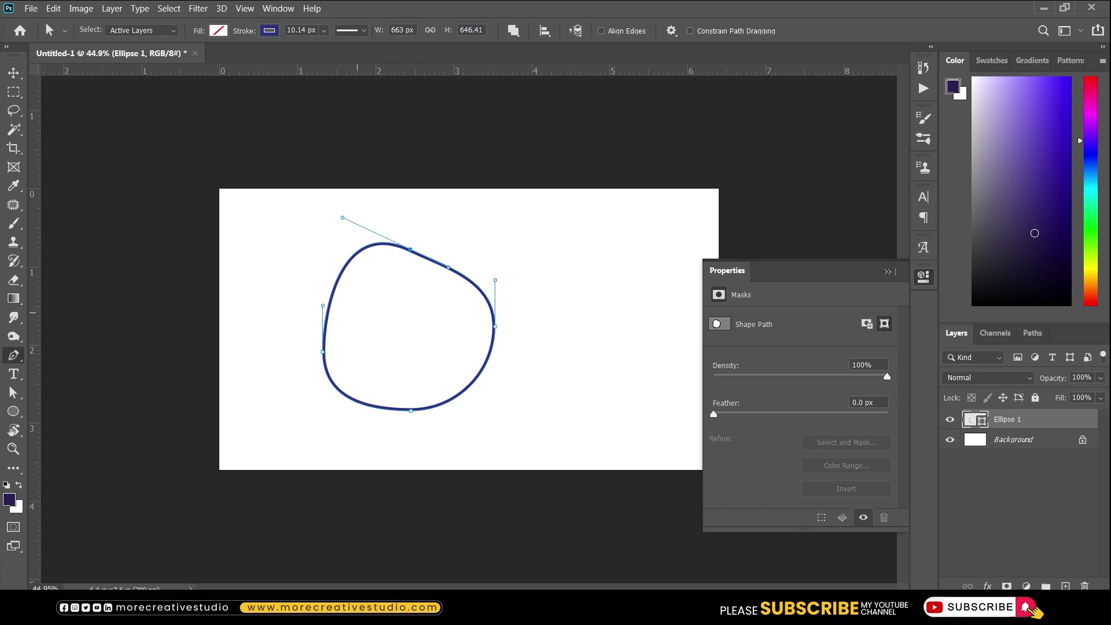
{"action": "left_click", "coordinate": [344, 267]}
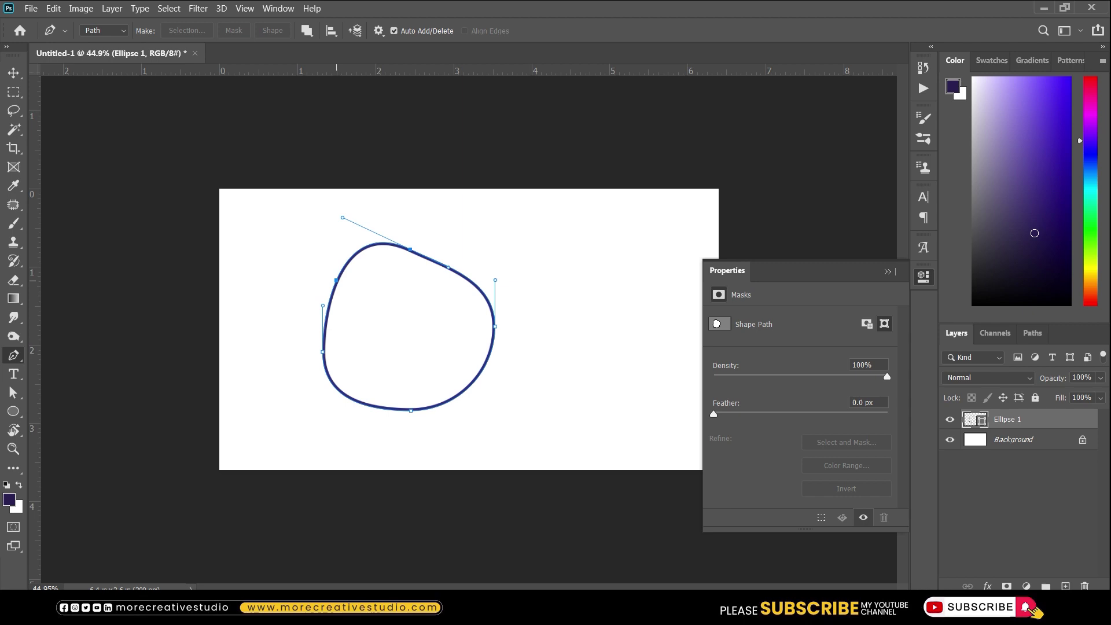
{"action": "left_click", "coordinate": [336, 280], "text": "ctrl"}
Drag the left anchor's handles to indent that side into a 663 × 652.22 px bean
{"action": "left_click", "coordinate": [13, 392]}
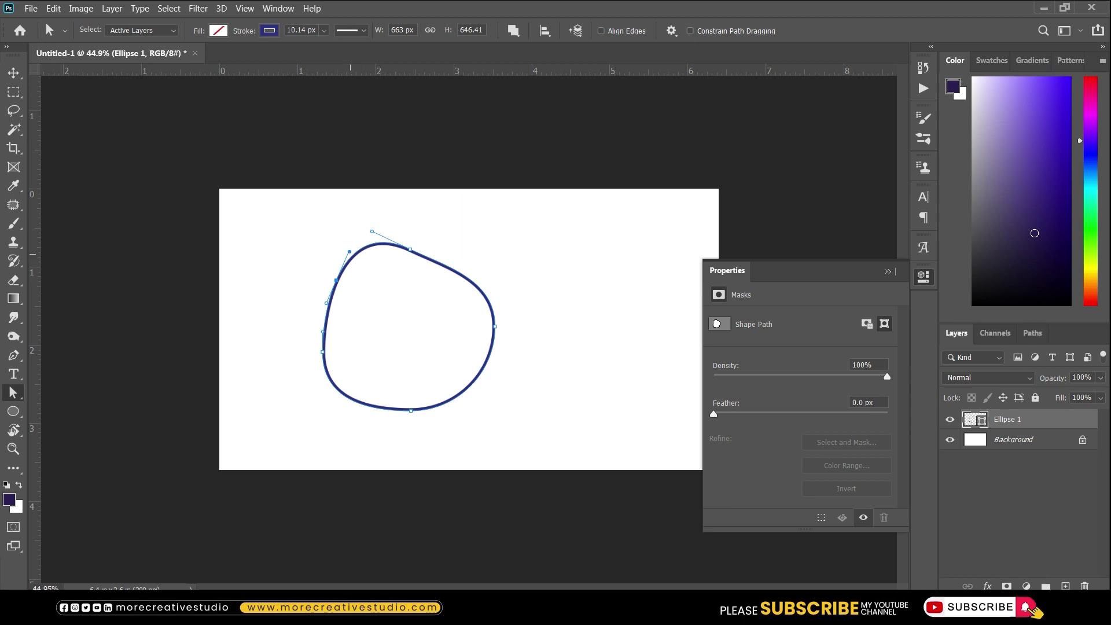
{"action": "mouse_move", "coordinate": [349, 252]}
{"action": "left_mouse_down"}
{"action": "mouse_move", "coordinate": [374, 280]}
{"action": "mouse_move", "coordinate": [338, 240]}
{"action": "left_mouse_up"}
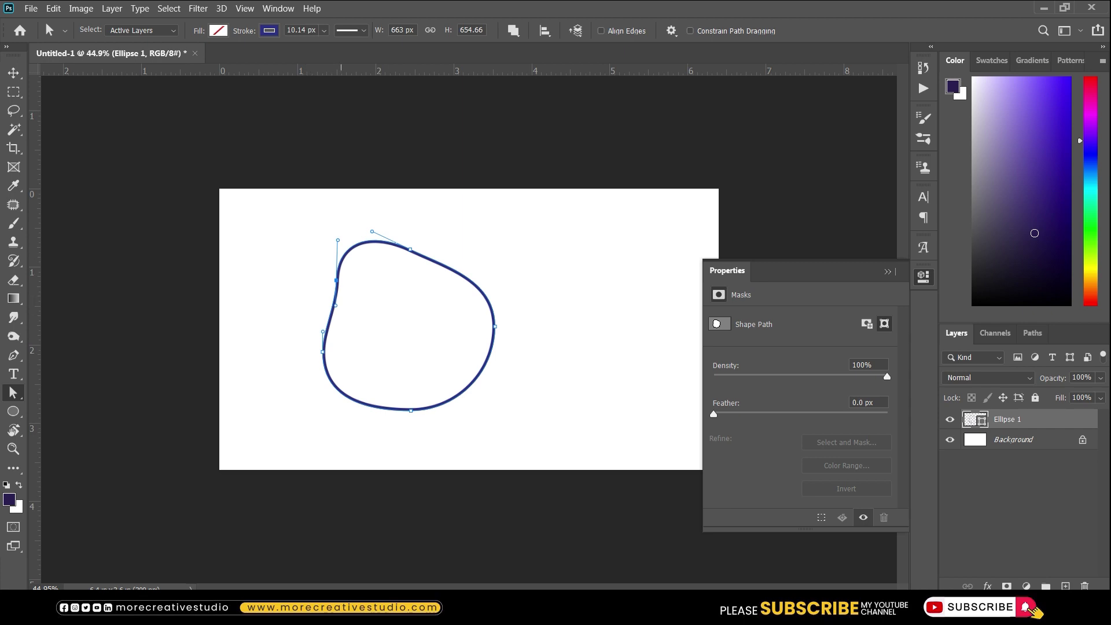
{"action": "left_click_drag", "start_coordinate": [337, 239], "coordinate": [314, 307]}
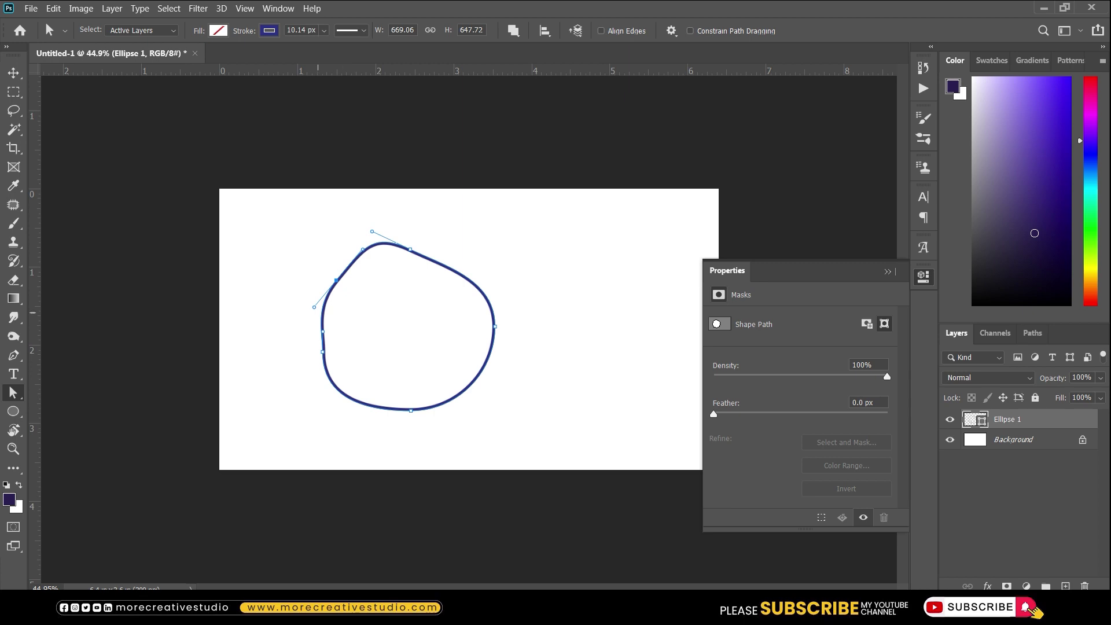
{"action": "left_click_drag", "start_coordinate": [314, 307], "coordinate": [351, 316]}
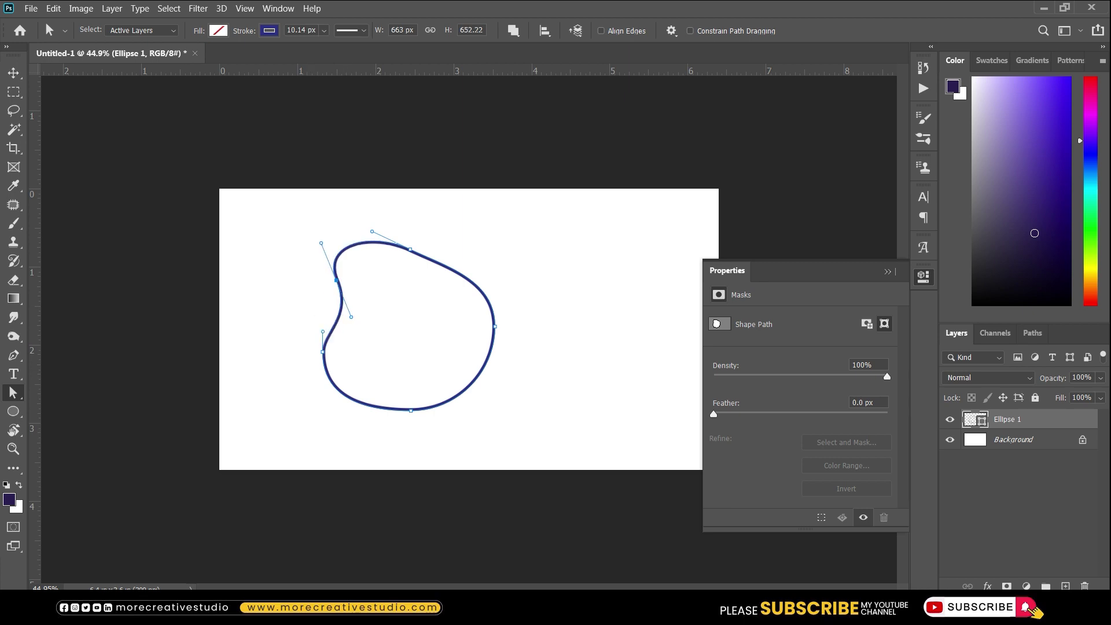
{"action": "right_click", "coordinate": [13, 393]}
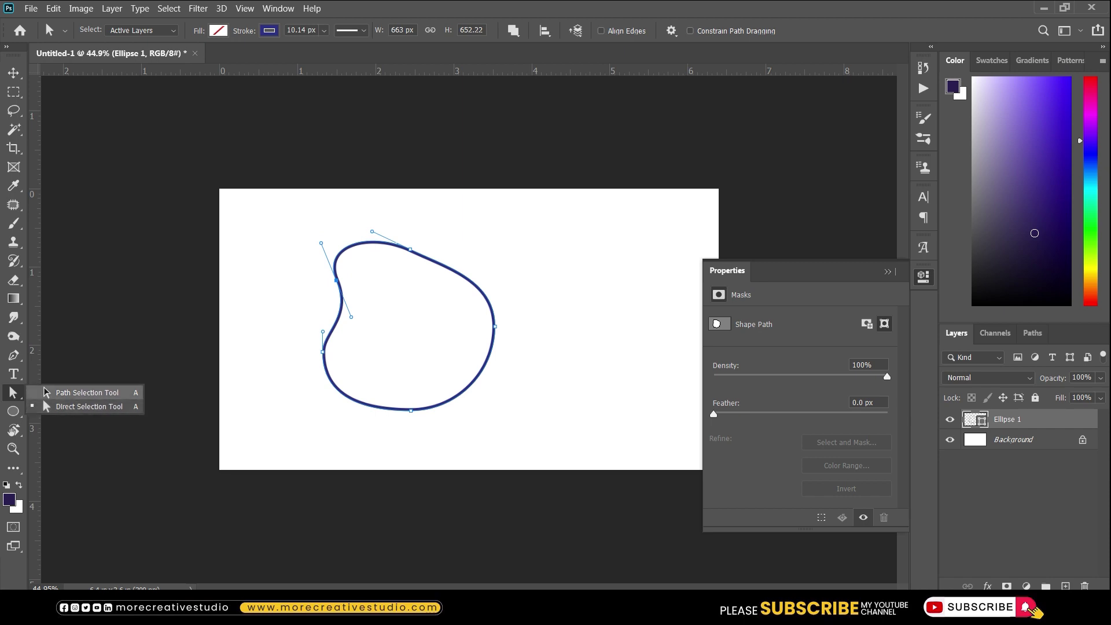
{"action": "left_click", "coordinate": [87, 393]}
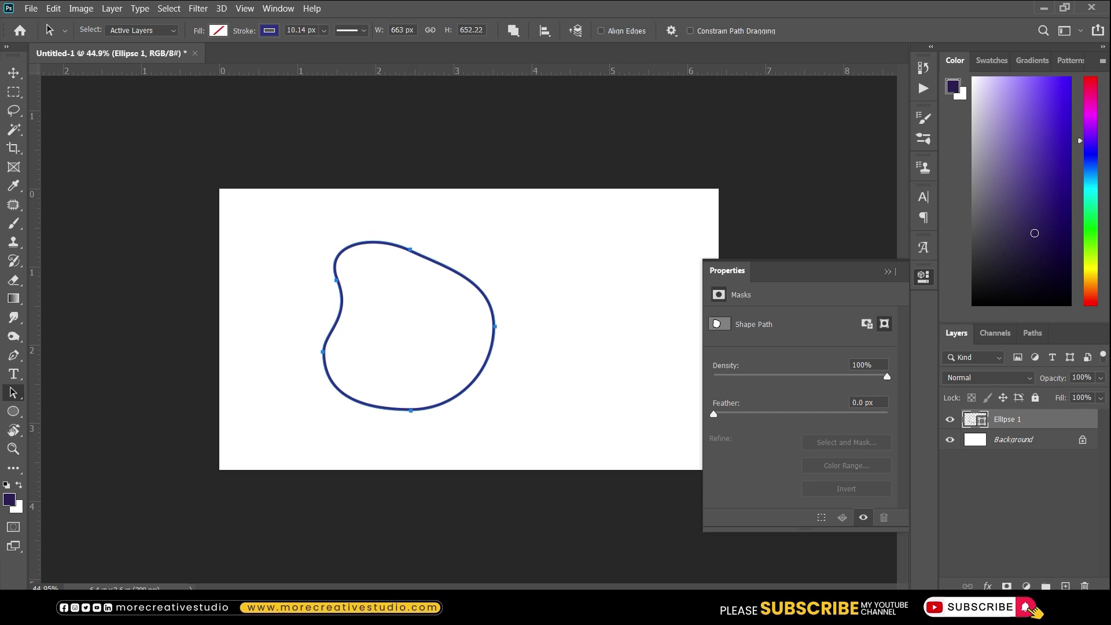
{"action": "right_click", "coordinate": [13, 392]}
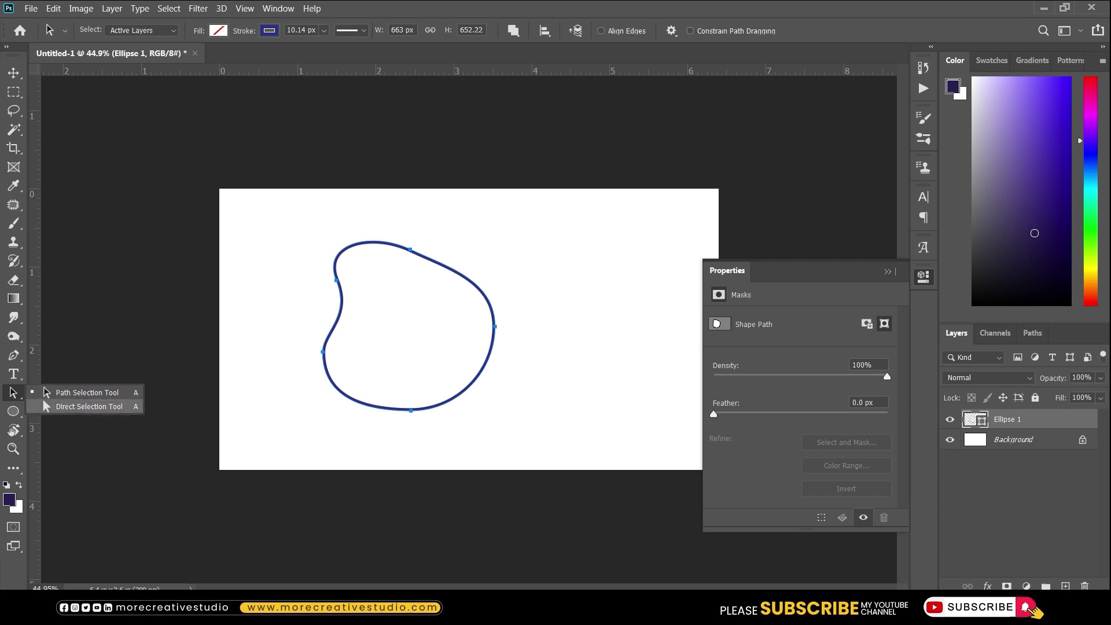
{"action": "left_click", "coordinate": [13, 411]}
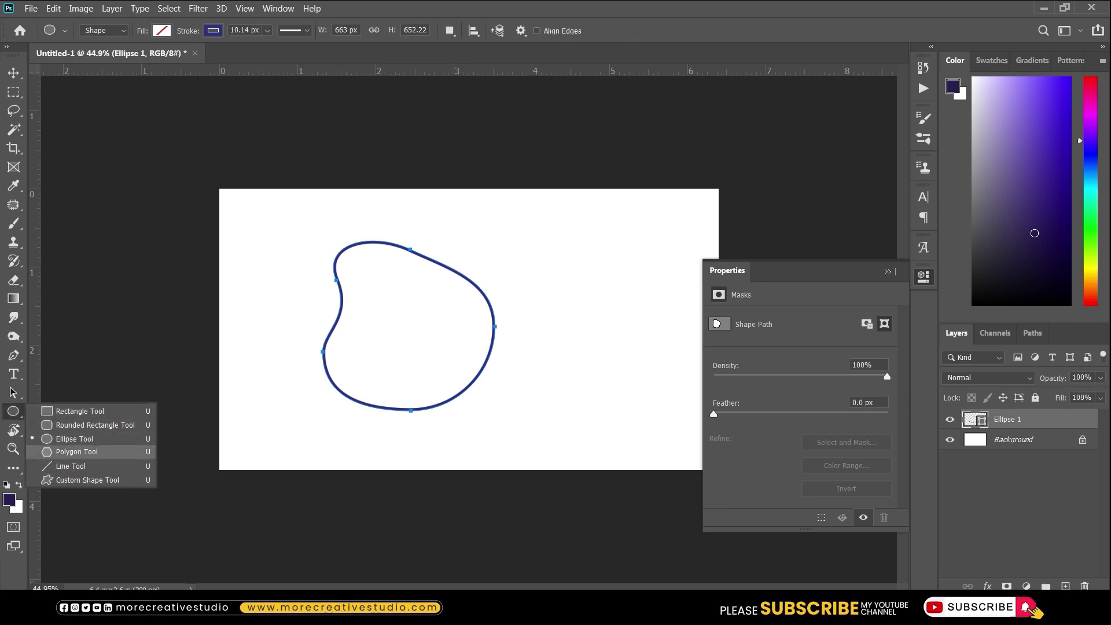
Draw an outlined pentagon to the right of the blob
{"action": "left_click", "coordinate": [77, 452]}
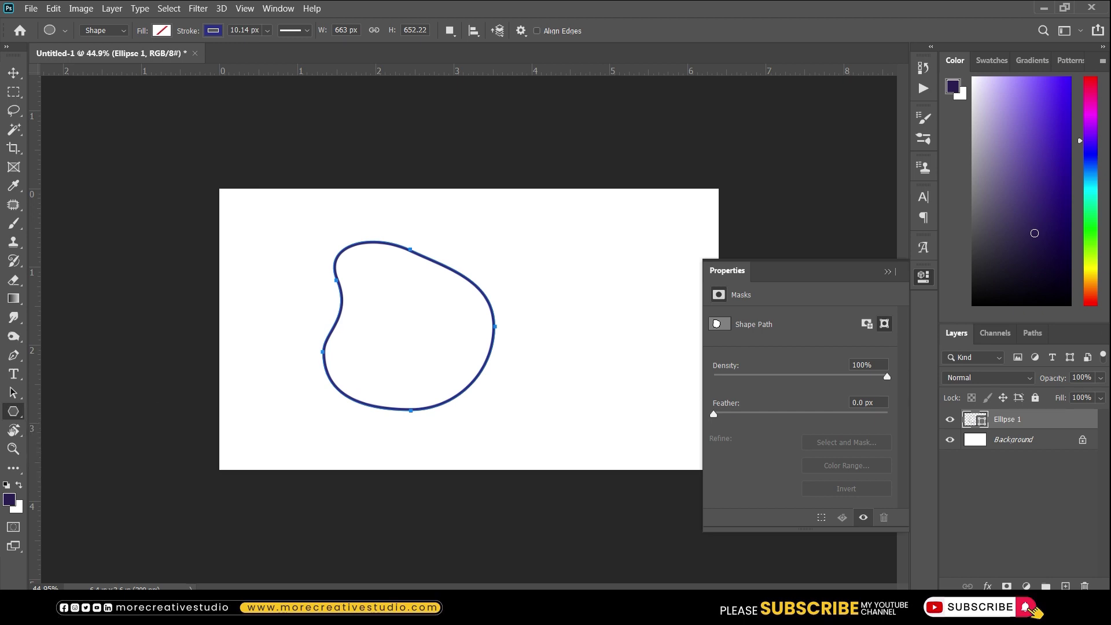
{"action": "key", "text": "alt+bracketleft"}
{"action": "left_click_drag", "start_coordinate": [529, 247], "coordinate": [590, 280]}
{"action": "left_click_drag", "start_coordinate": [536, 241], "coordinate": [613, 295]}
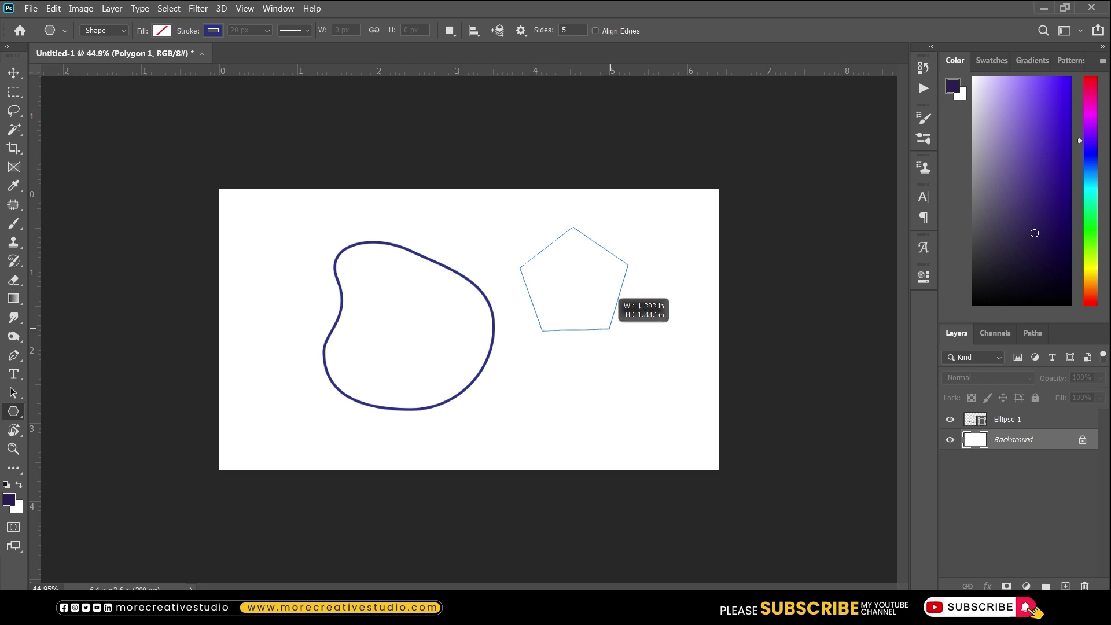
{"action": "left_click_drag", "start_coordinate": [612, 295], "coordinate": [616, 298]}
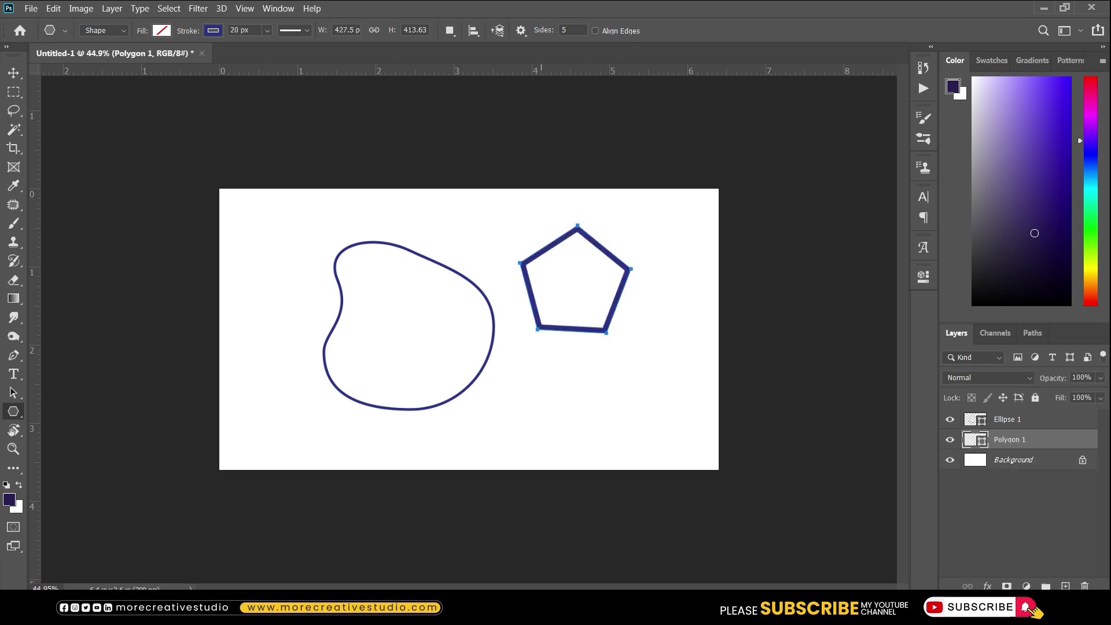
Set polygon sides to 6 and draw a smaller hexagon below the pentagon
{"action": "left_click", "coordinate": [570, 30]}
{"action": "type", "text": "6"}
{"action": "left_click_drag", "start_coordinate": [543, 374], "coordinate": [566, 396]}
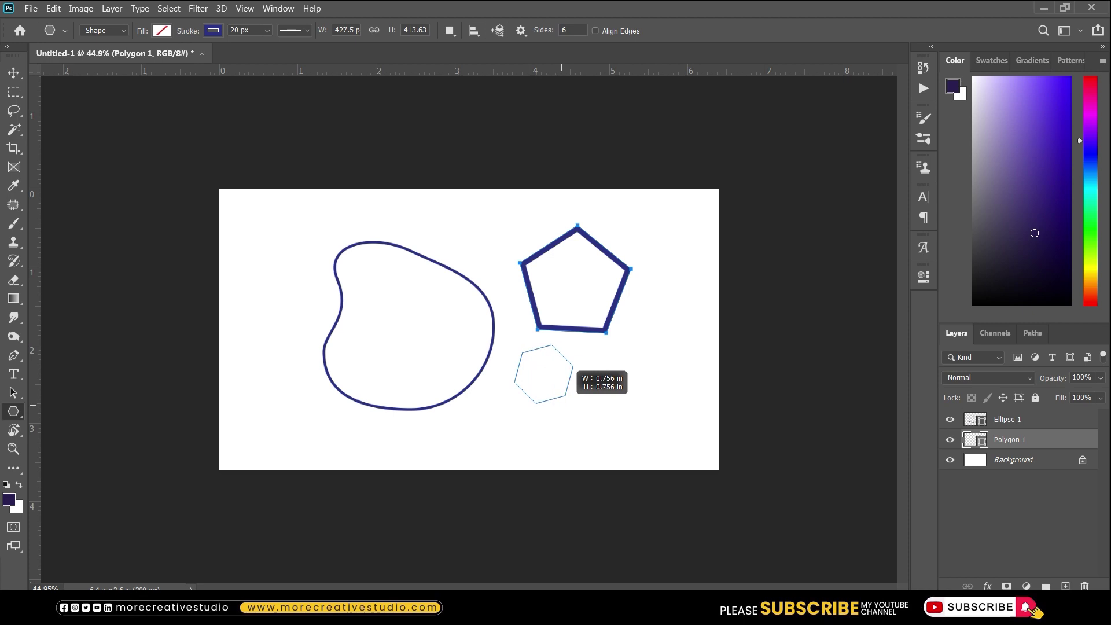
Draw a 7-sided polygon at top-left and move it inward from the left edge
{"action": "left_click", "coordinate": [570, 30]}
{"action": "type", "text": "7"}
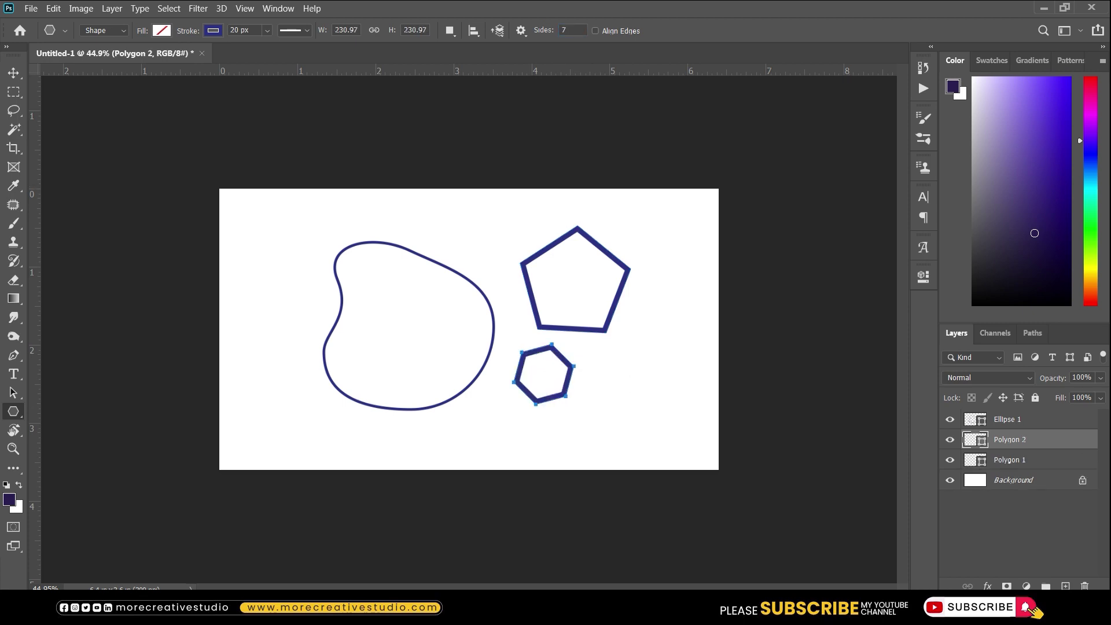
{"action": "left_click_drag", "start_coordinate": [246, 269], "coordinate": [285, 308]}
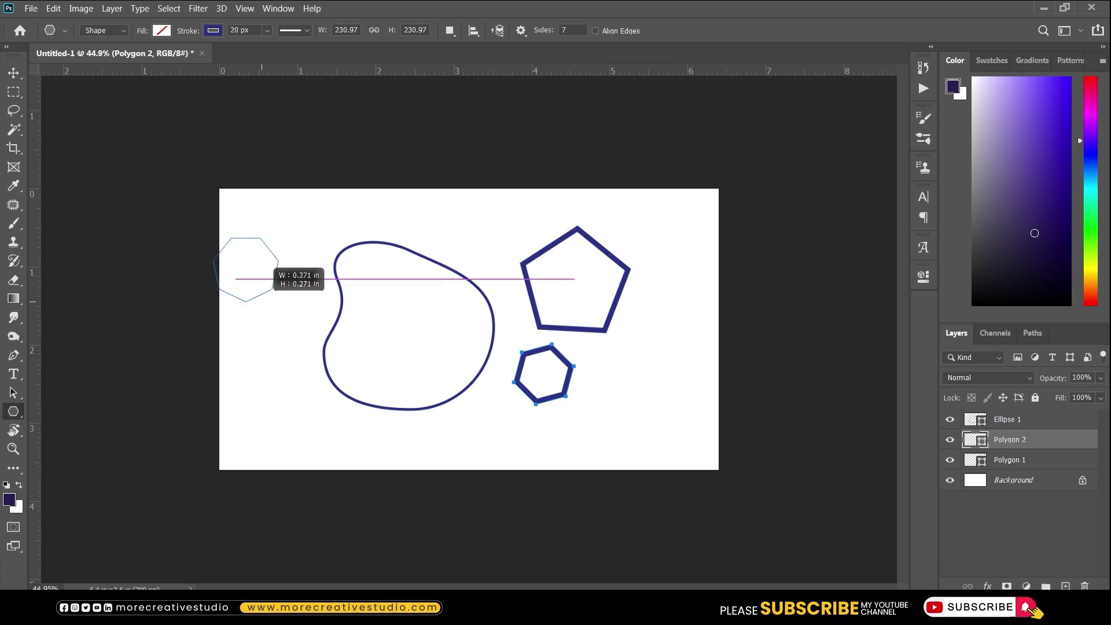
{"action": "key", "text": "shift"}
{"action": "key", "text": "v"}
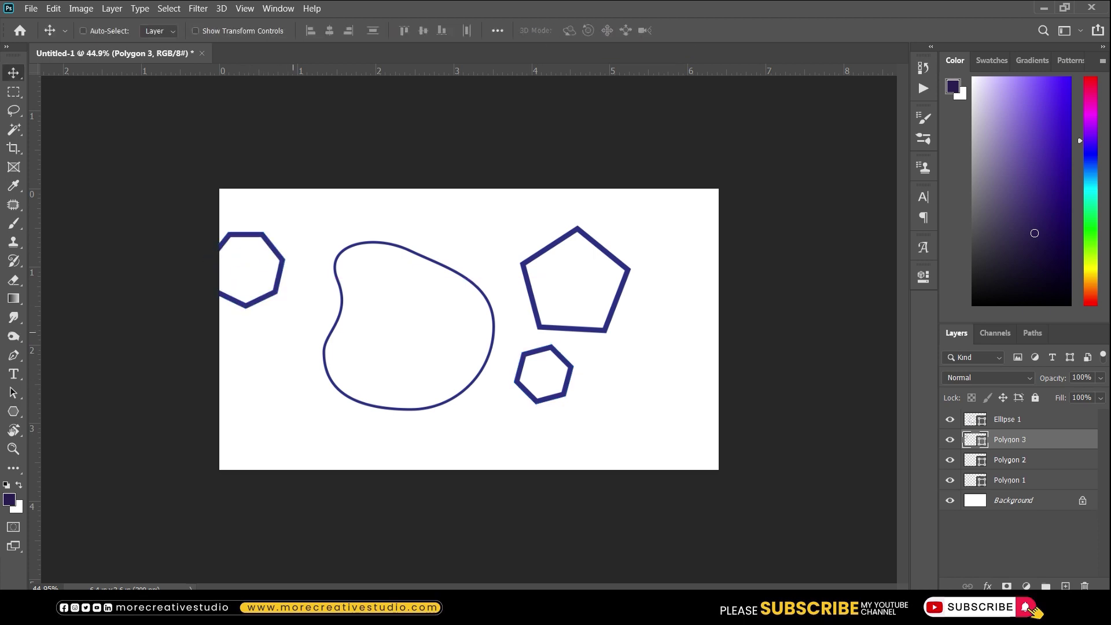
{"action": "left_click_drag", "start_coordinate": [272, 269], "coordinate": [301, 269]}
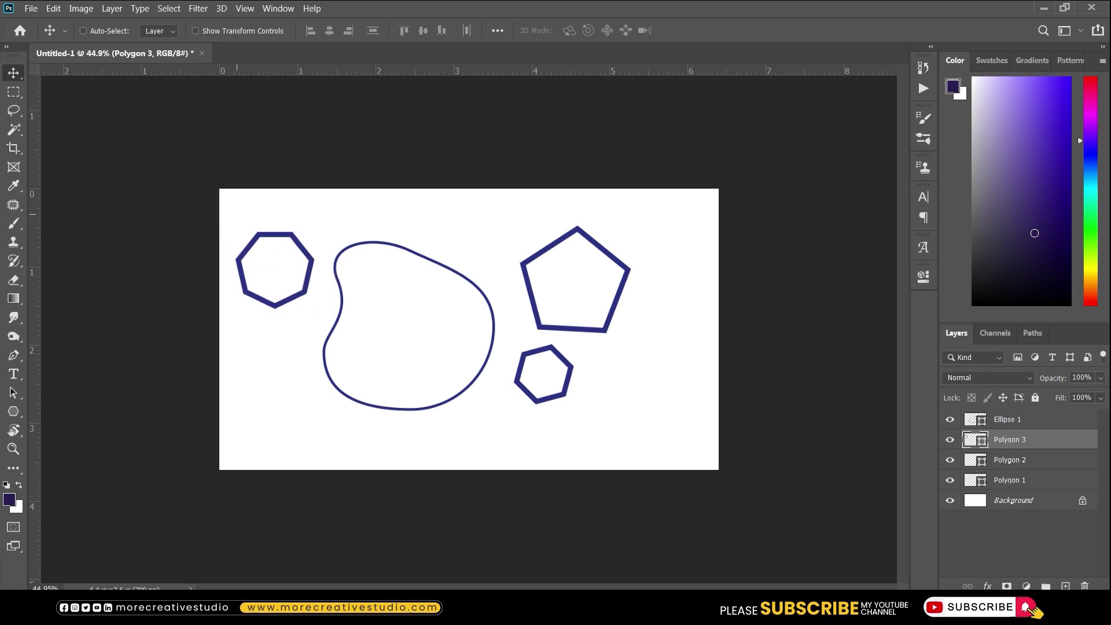
{"action": "key", "text": "ctrl+plus"}
{"action": "key", "text": "ctrl"}
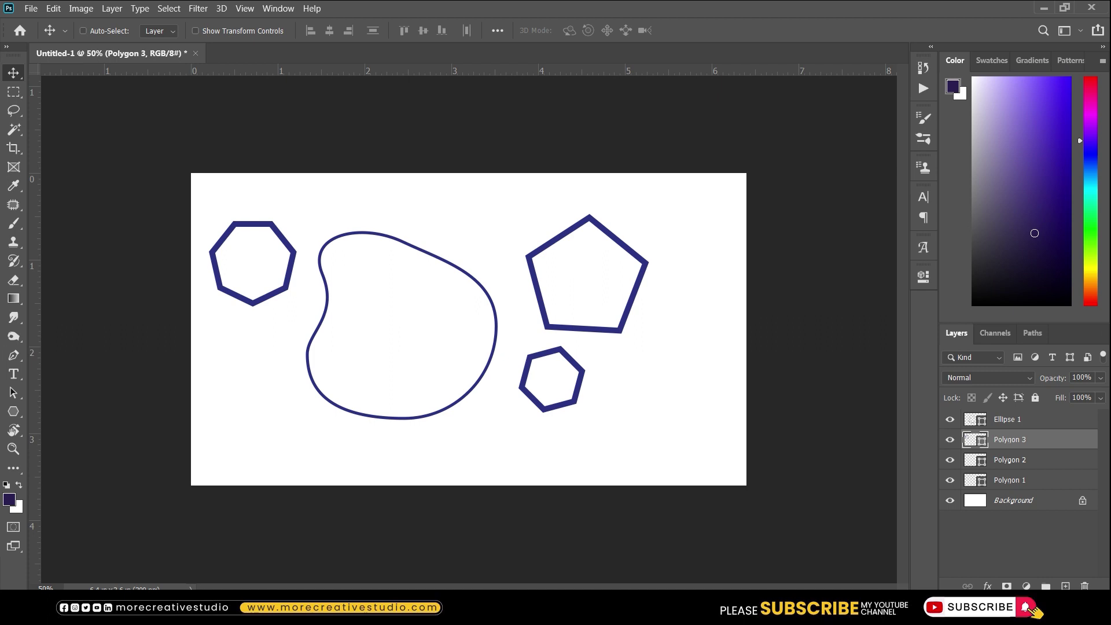
{"action": "left_click", "coordinate": [14, 411]}
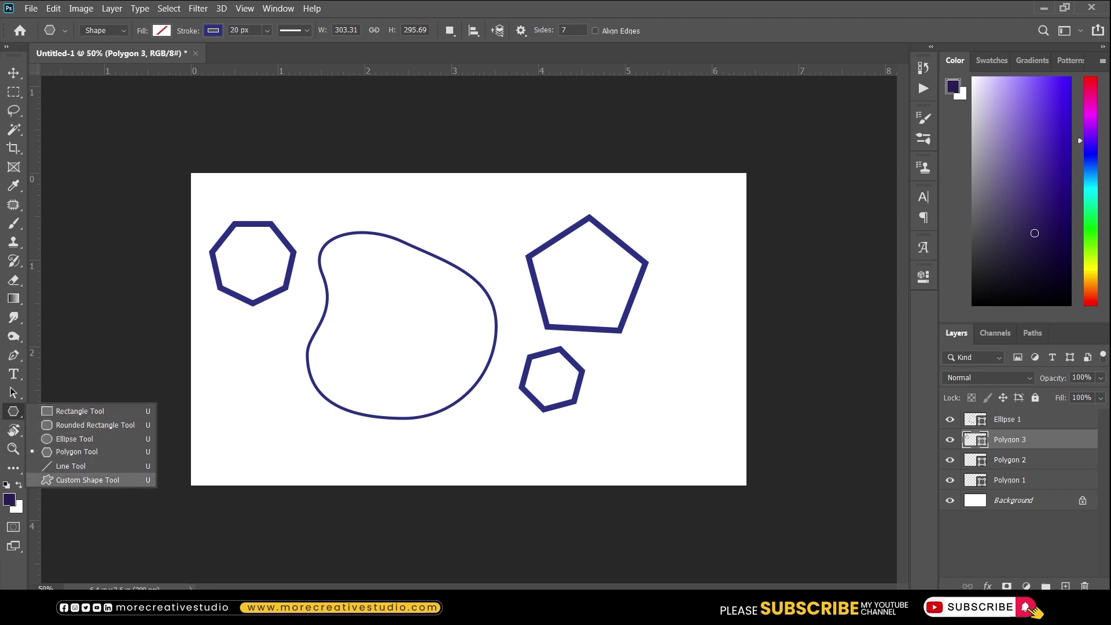
Pick the wolf from the Wild Animals shape set and draw it at the canvas lower right
{"action": "left_click", "coordinate": [87, 480]}
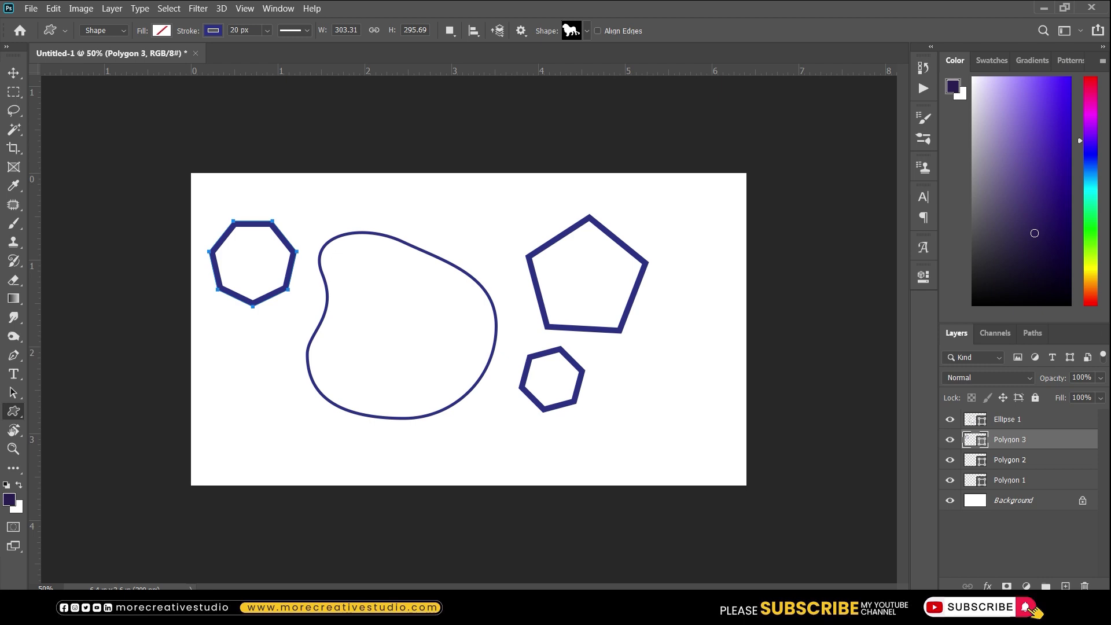
{"action": "left_click", "coordinate": [587, 31]}
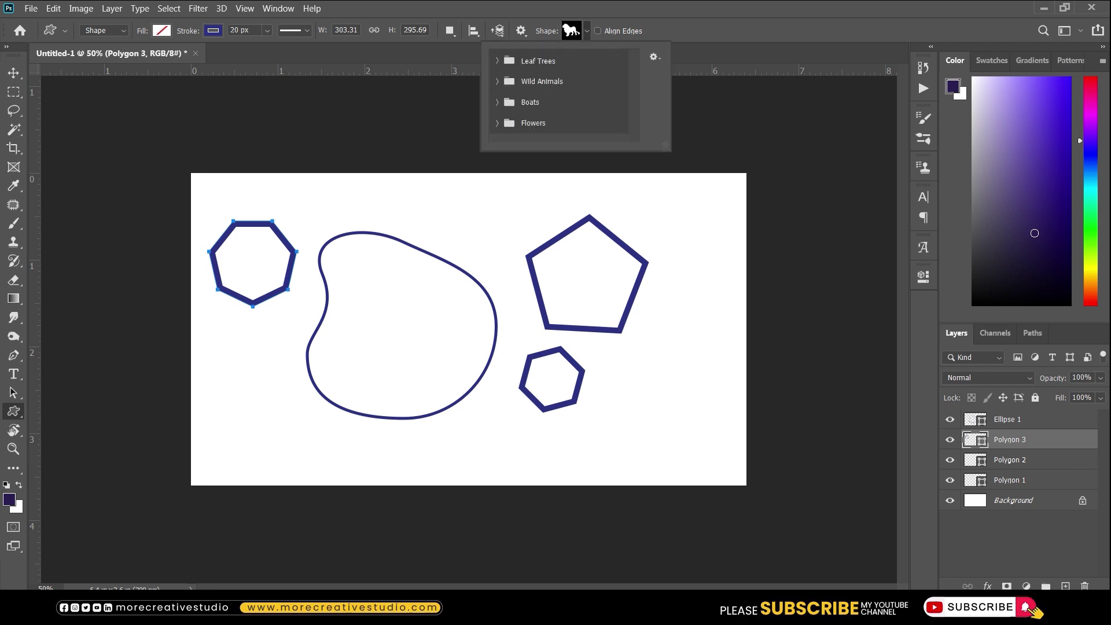
{"action": "left_click", "coordinate": [497, 60]}
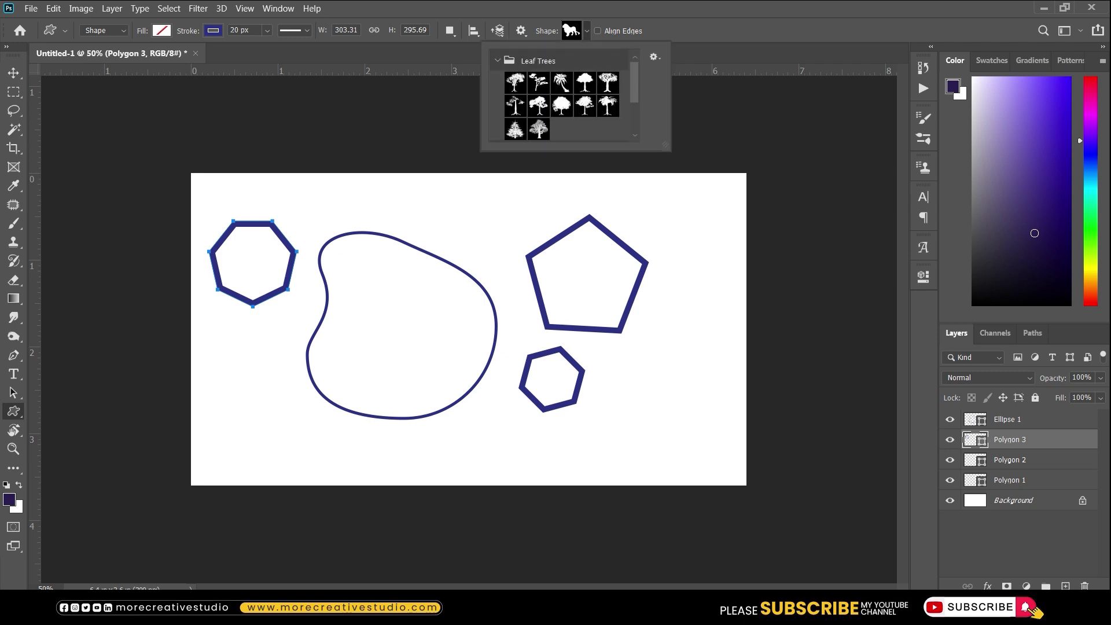
{"action": "scroll", "coordinate": [561, 95], "scroll_direction": "down", "scroll_amount": 2}
{"action": "left_click", "coordinate": [498, 116]}
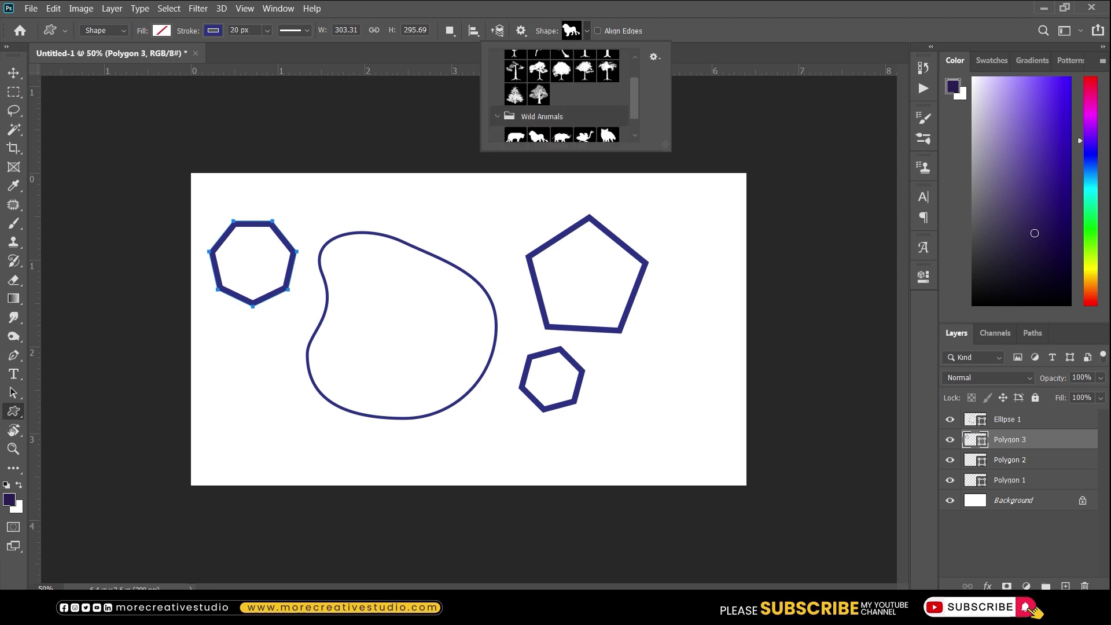
{"action": "scroll", "coordinate": [561, 95], "scroll_direction": "down", "scroll_amount": 1}
{"action": "left_click", "coordinate": [608, 127]}
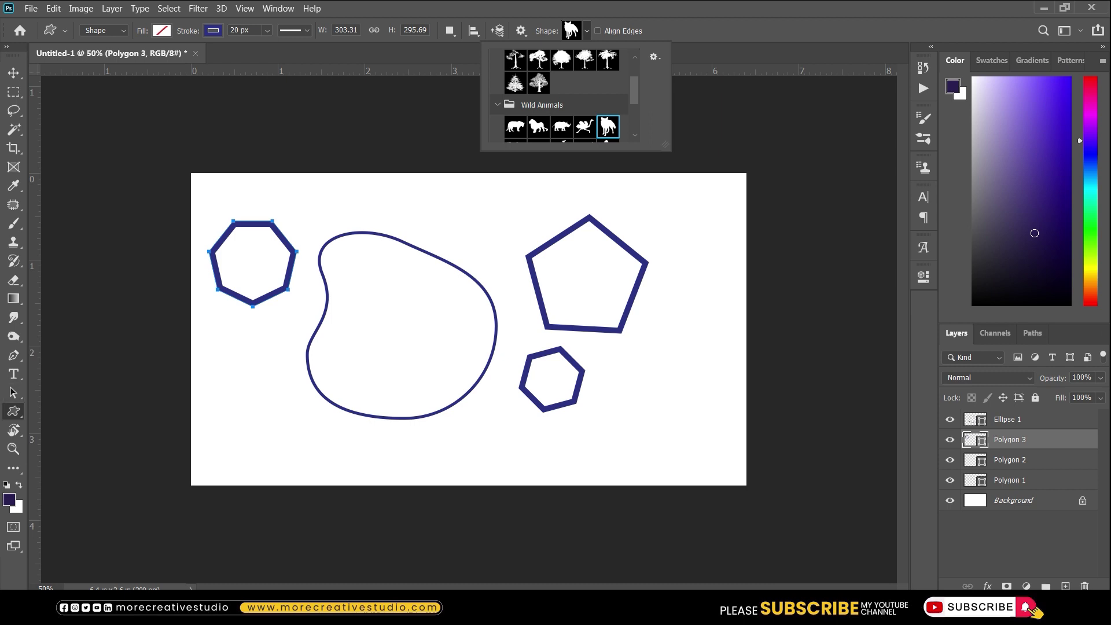
{"action": "left_click_drag", "start_coordinate": [615, 359], "coordinate": [695, 458]}
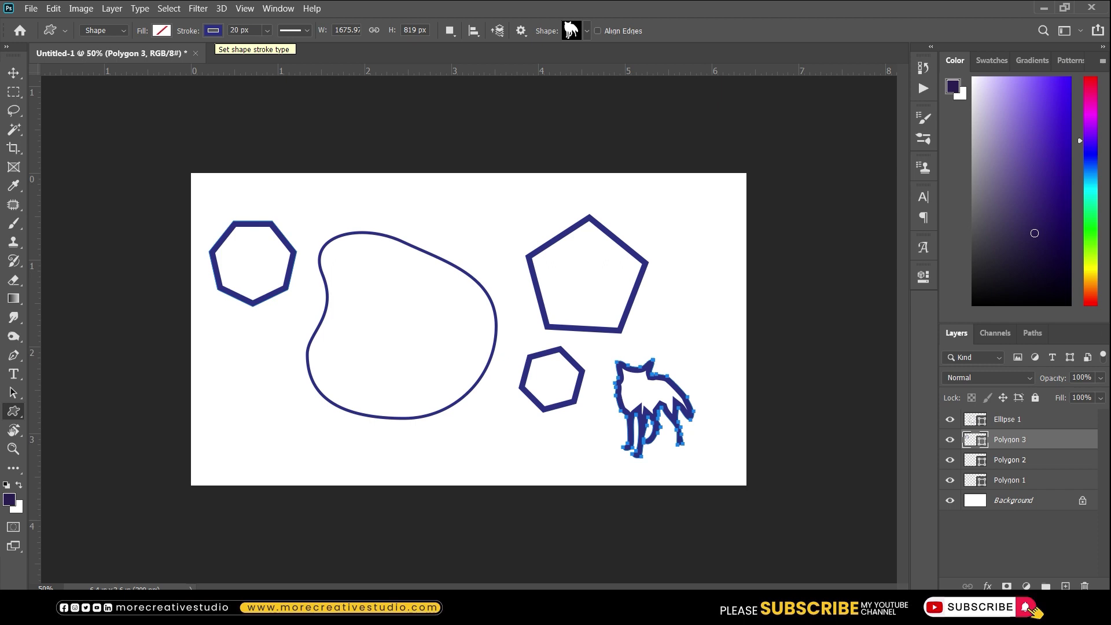
Set the shape stroke width to 10 px
{"action": "left_click", "coordinate": [239, 30]}
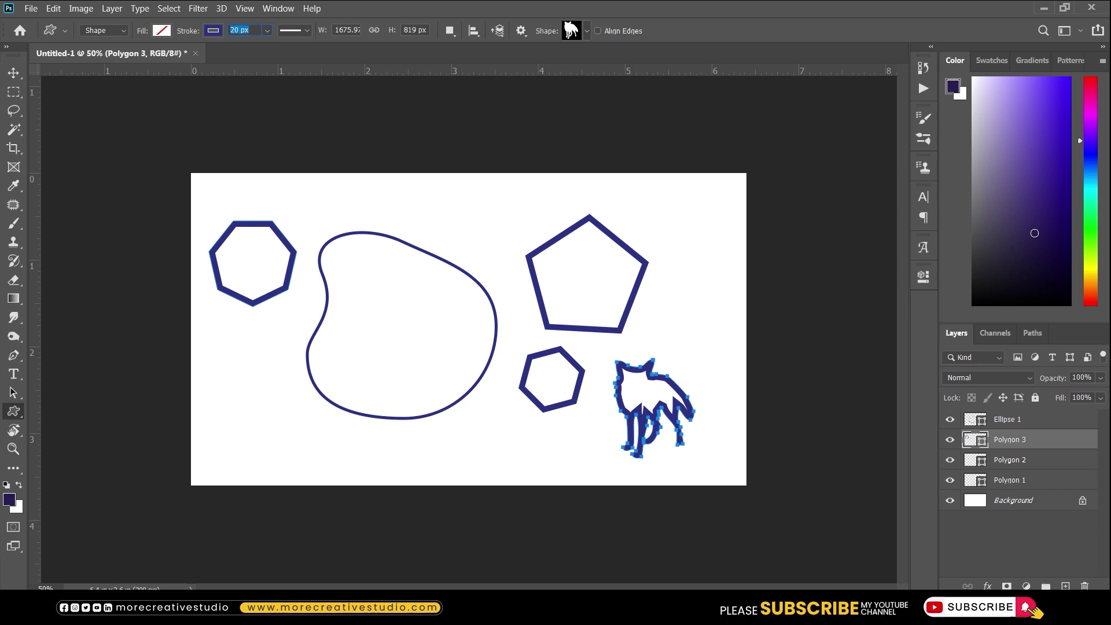
{"action": "left_click", "coordinate": [239, 31]}
{"action": "double_click", "coordinate": [239, 30]}
{"action": "type", "text": "10"}
{"action": "key", "text": "Return"}
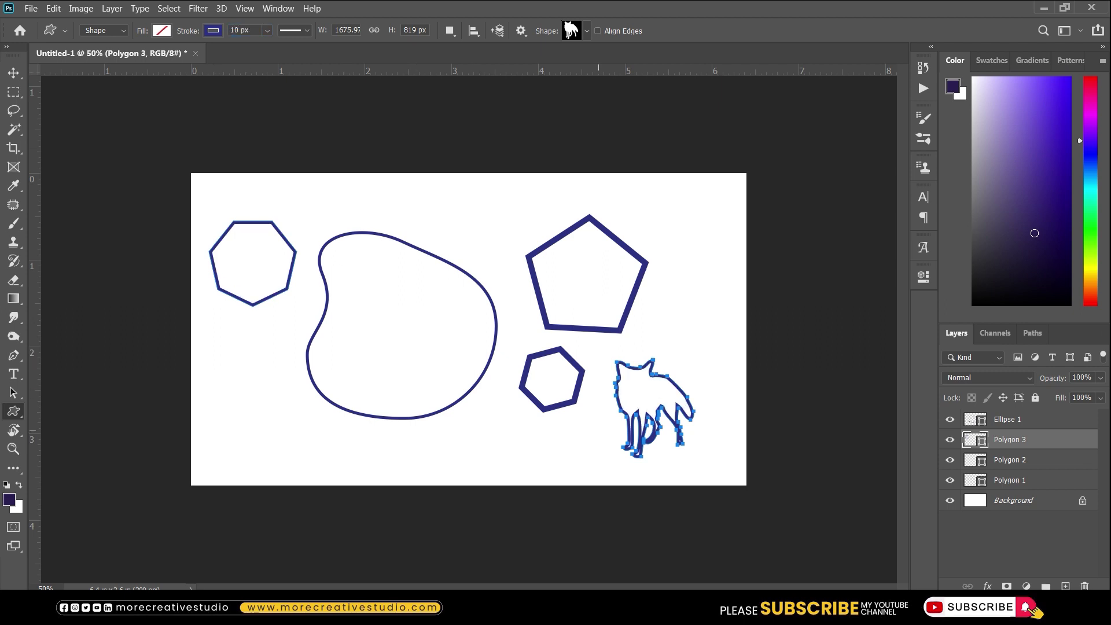
Apply a black fill from the fill colour swatches
{"action": "left_click", "coordinate": [161, 30]}
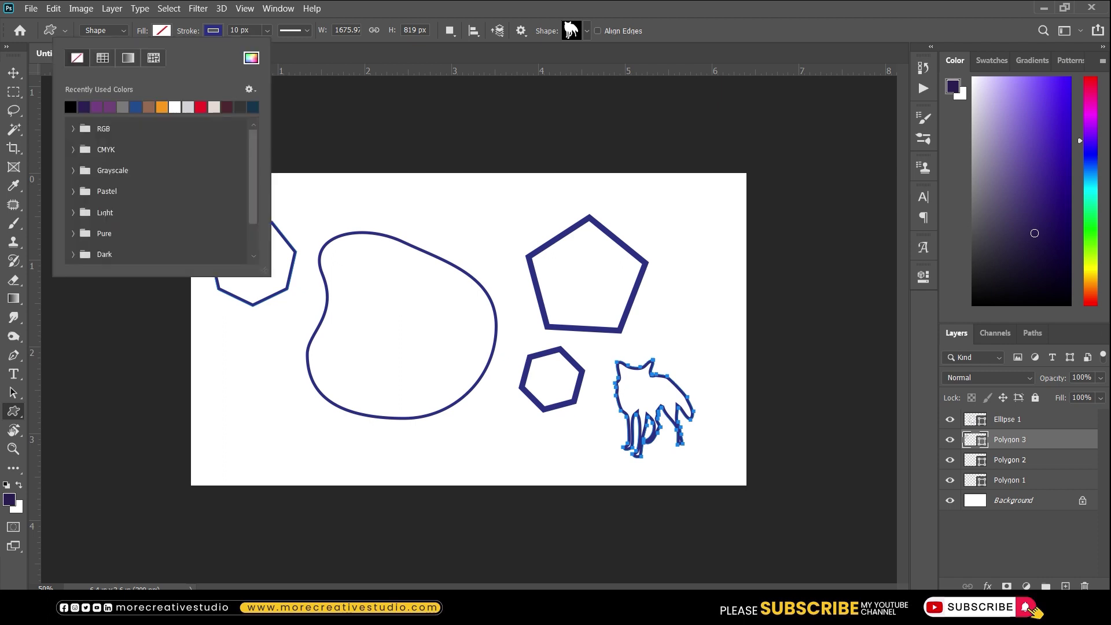
{"action": "left_click", "coordinate": [70, 107]}
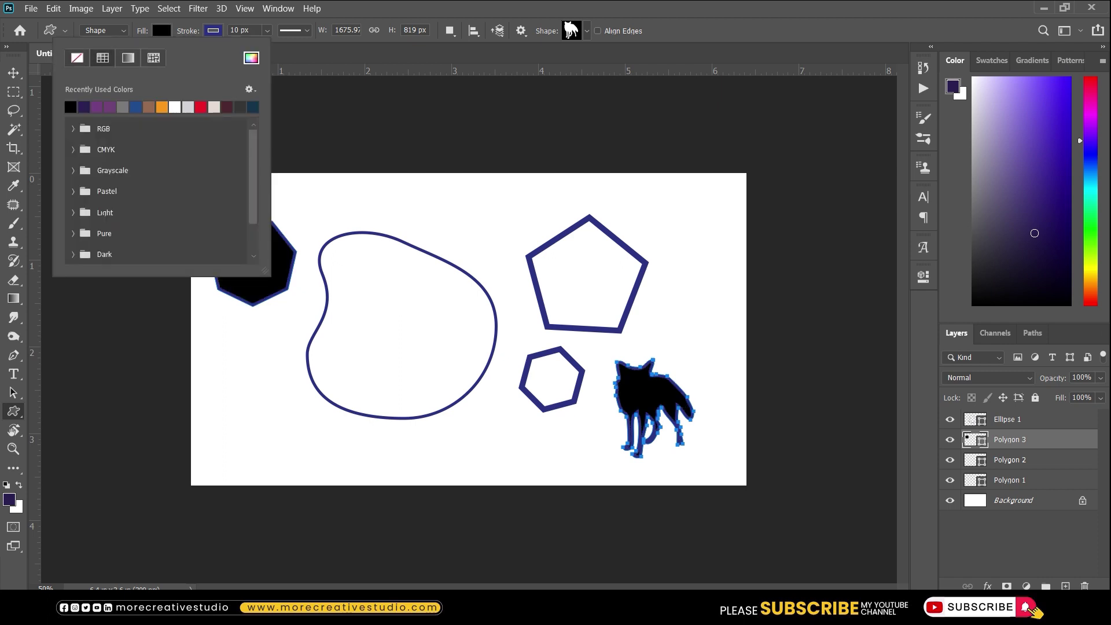
{"action": "key", "text": "v"}
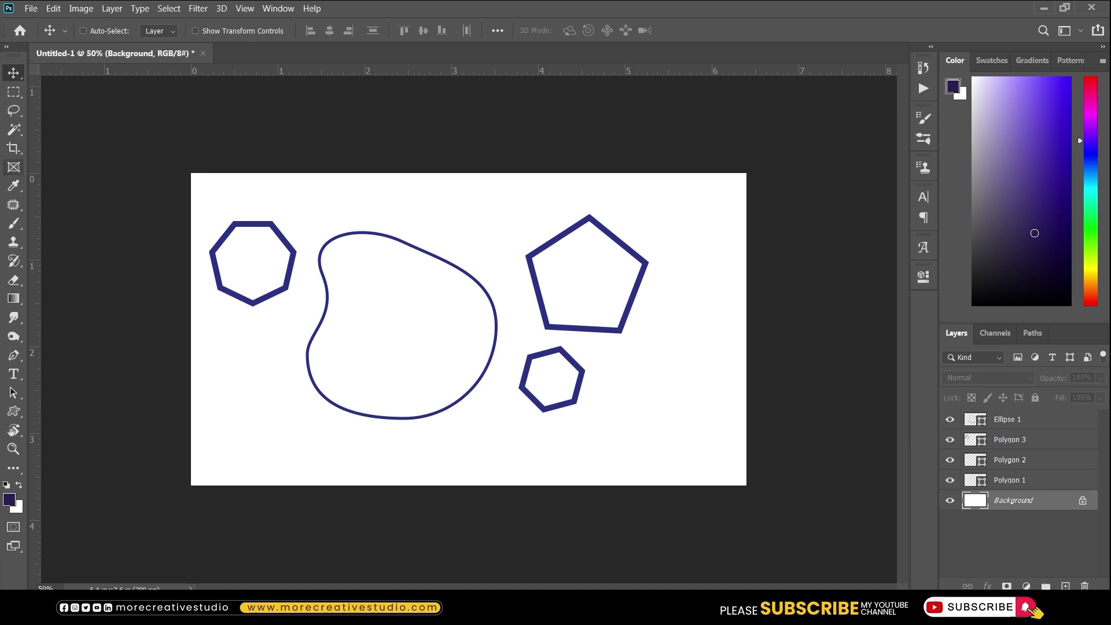
{"action": "left_click", "coordinate": [13, 410]}
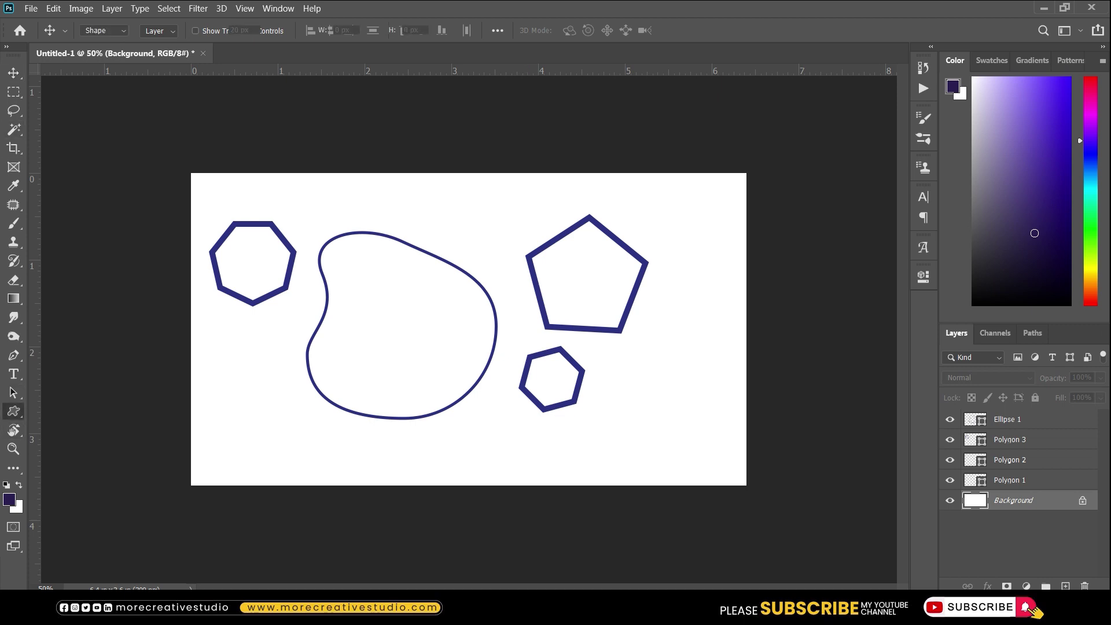
Draw a fox shape at lower right, filled dark purple with its outline removed
{"action": "left_click_drag", "start_coordinate": [710, 345], "coordinate": [622, 453]}
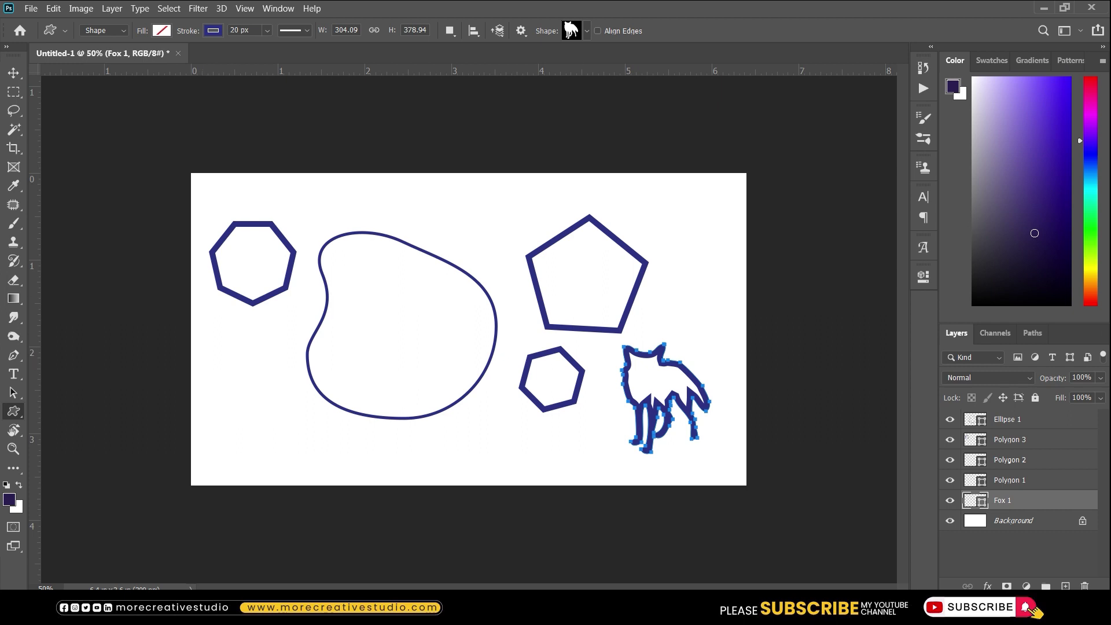
{"action": "left_click", "coordinate": [161, 31]}
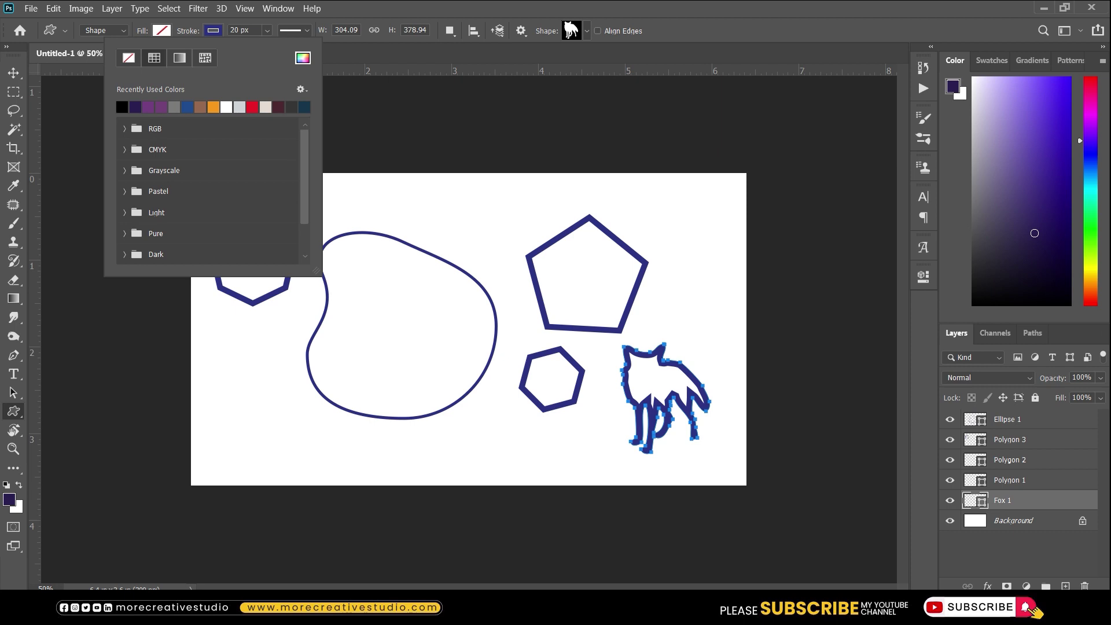
{"action": "left_click", "coordinate": [214, 107]}
{"action": "left_click", "coordinate": [161, 30]}
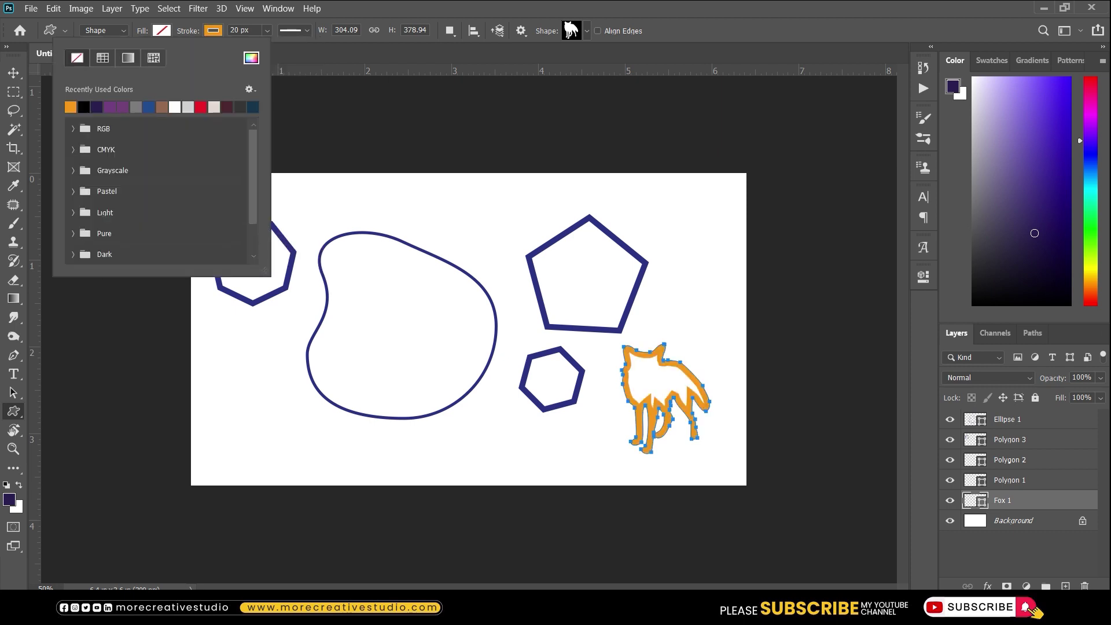
{"action": "left_click", "coordinate": [97, 107]}
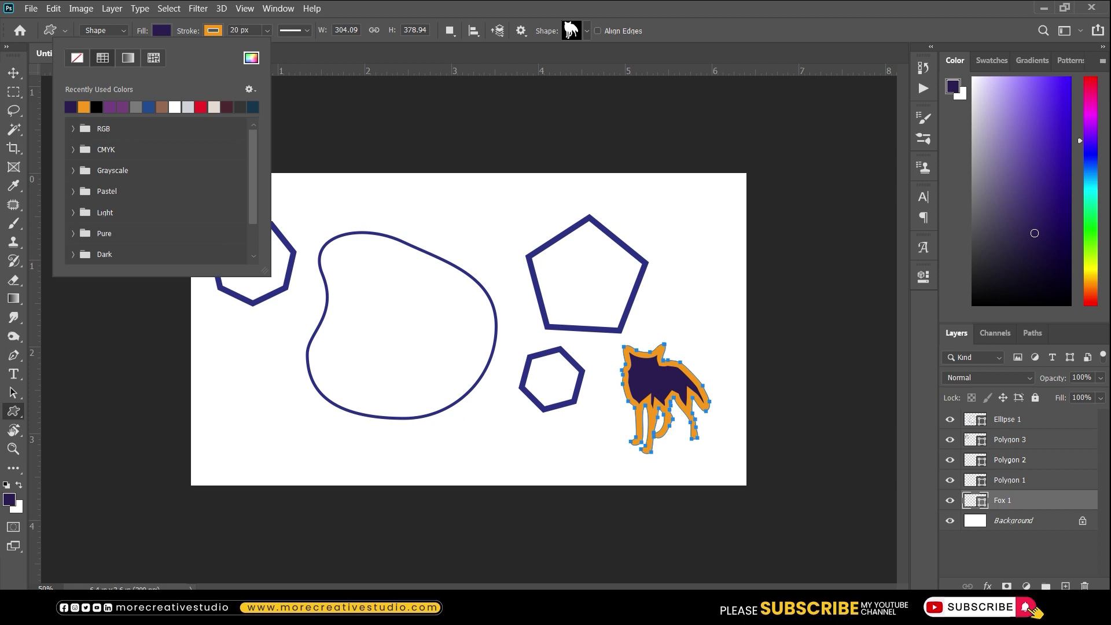
{"action": "left_click", "coordinate": [213, 31]}
{"action": "left_click", "coordinate": [129, 58]}
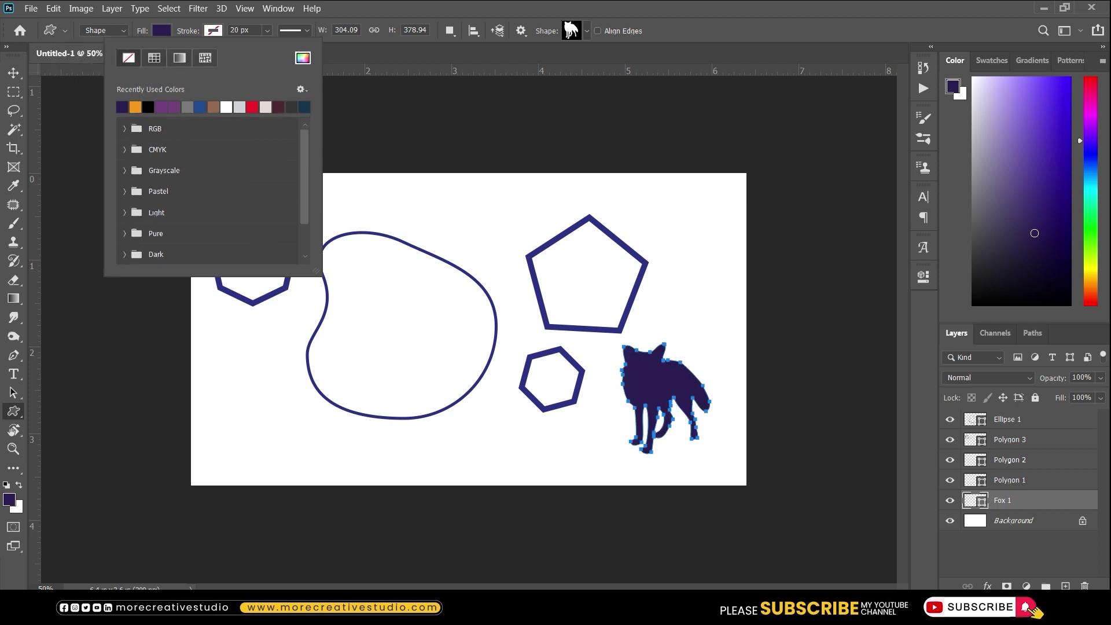
{"action": "key", "text": "Escape"}
{"action": "key", "text": "v"}
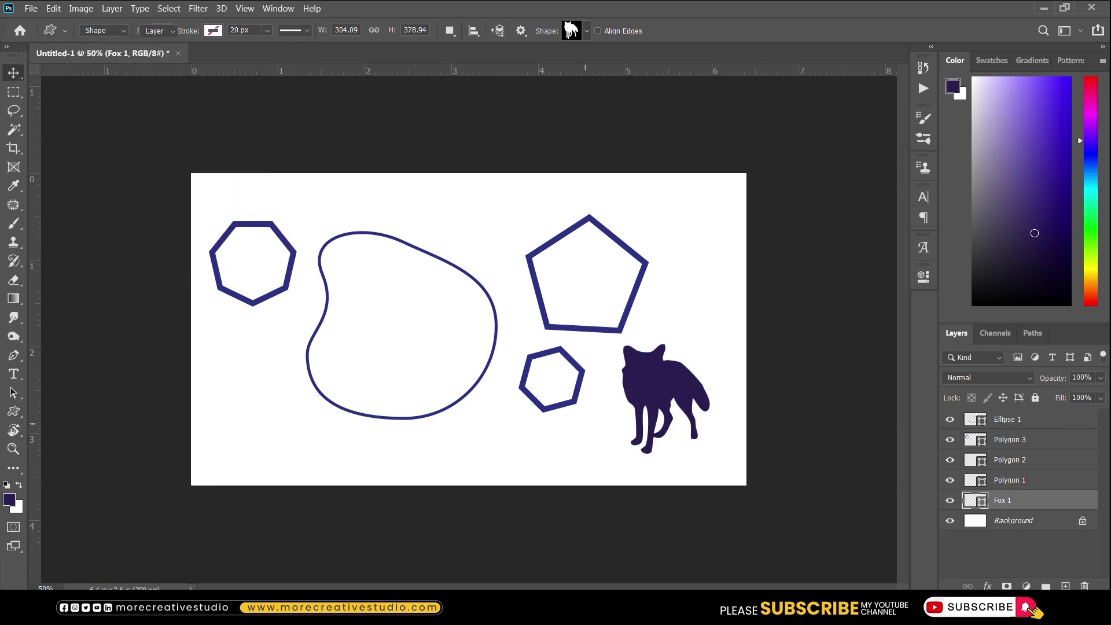
{"action": "key", "text": "ctrl+plus"}
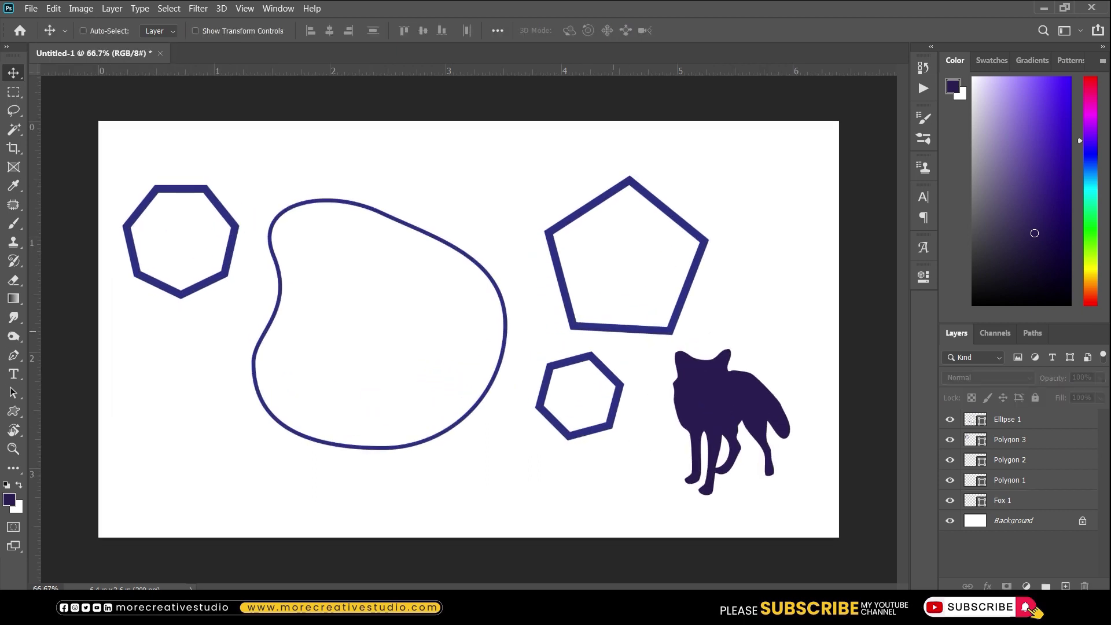
Open the custom shape library and expand the Boats and Flowers groups
{"action": "key", "text": "u"}
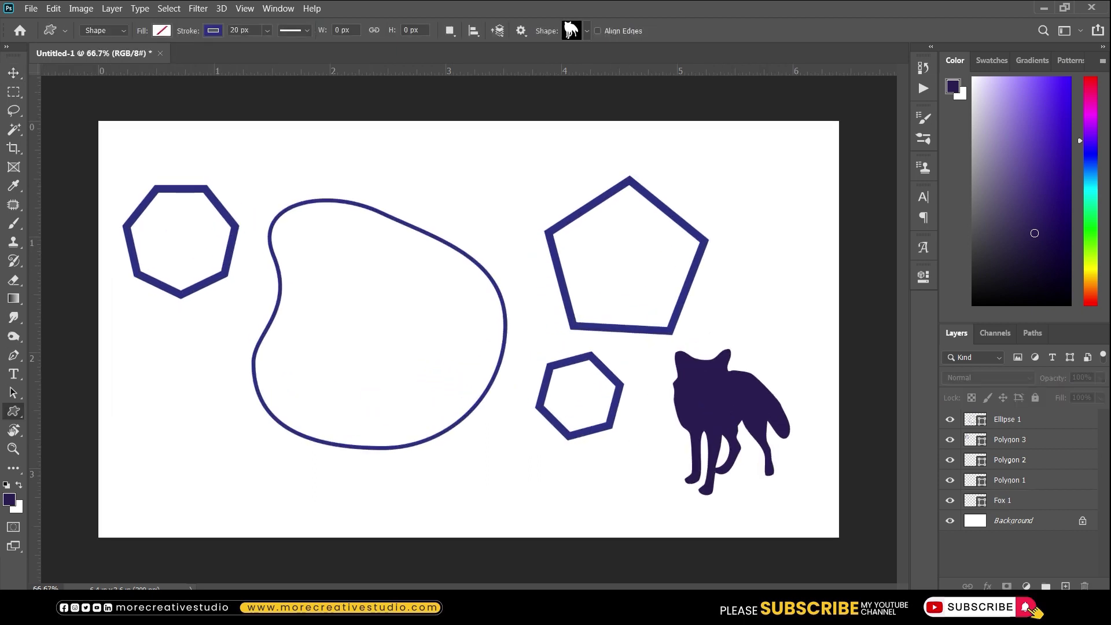
{"action": "left_click", "coordinate": [587, 30]}
{"action": "scroll", "coordinate": [559, 93], "scroll_direction": "down", "scroll_amount": 2}
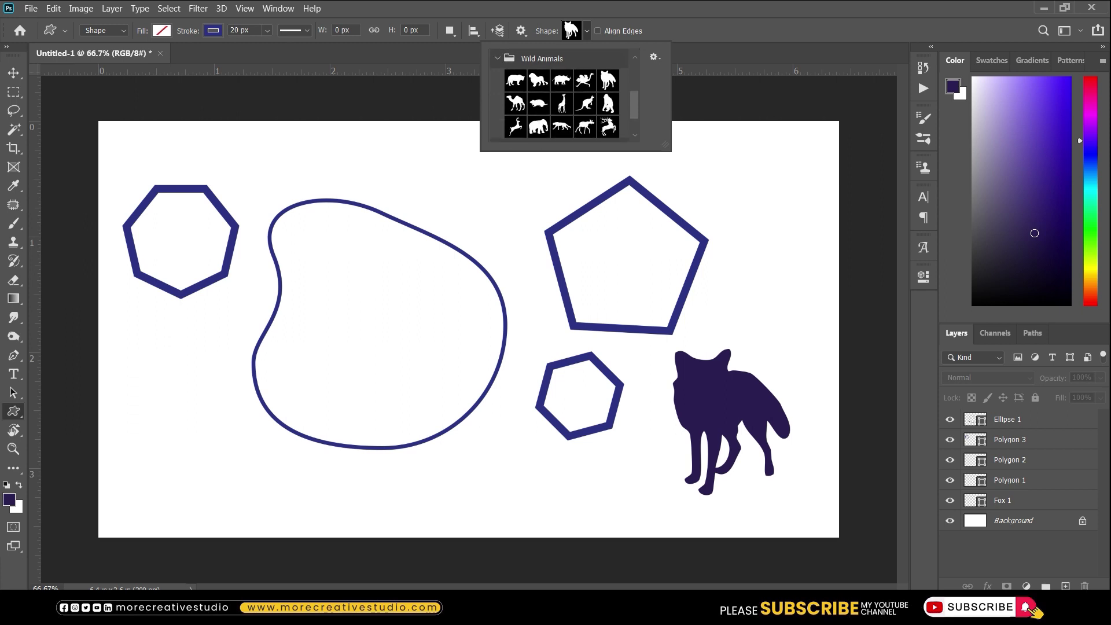
{"action": "scroll", "coordinate": [559, 93], "scroll_direction": "down", "scroll_amount": 2}
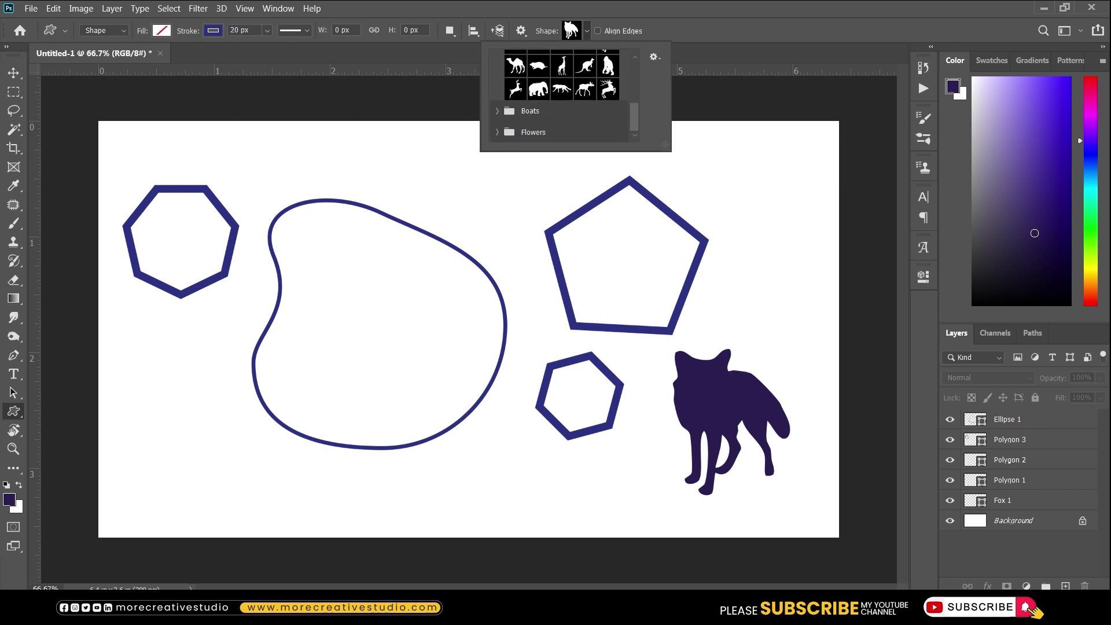
{"action": "left_click", "coordinate": [496, 111]}
{"action": "scroll", "coordinate": [558, 92], "scroll_direction": "down", "scroll_amount": 2}
{"action": "scroll", "coordinate": [558, 92], "scroll_direction": "down", "scroll_amount": 2}
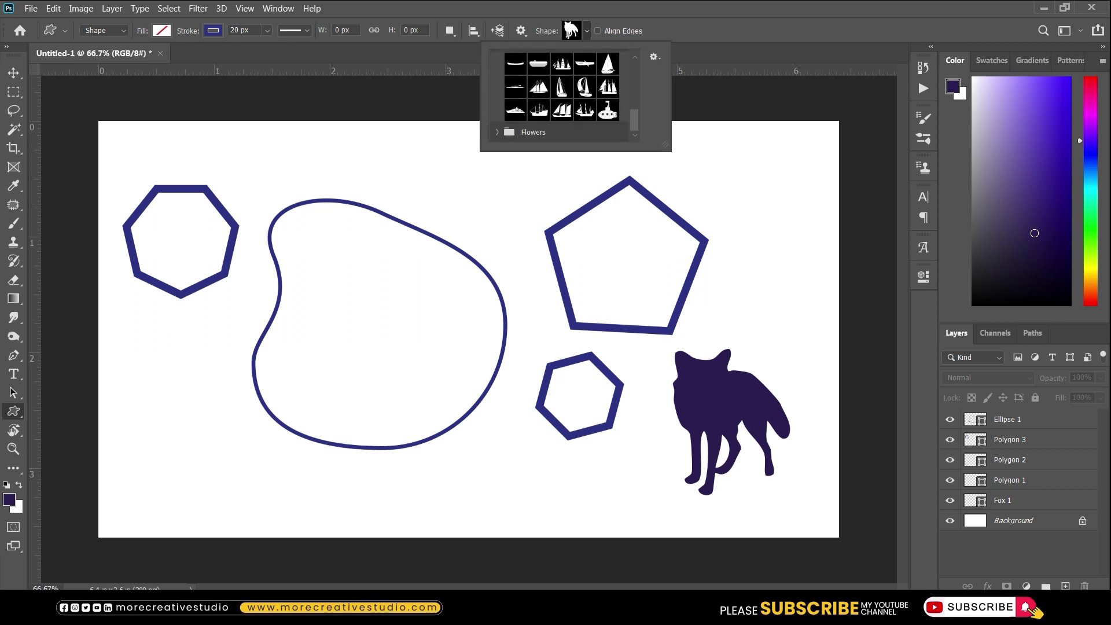
{"action": "left_click", "coordinate": [497, 132]}
{"action": "scroll", "coordinate": [558, 92], "scroll_direction": "down", "scroll_amount": 2}
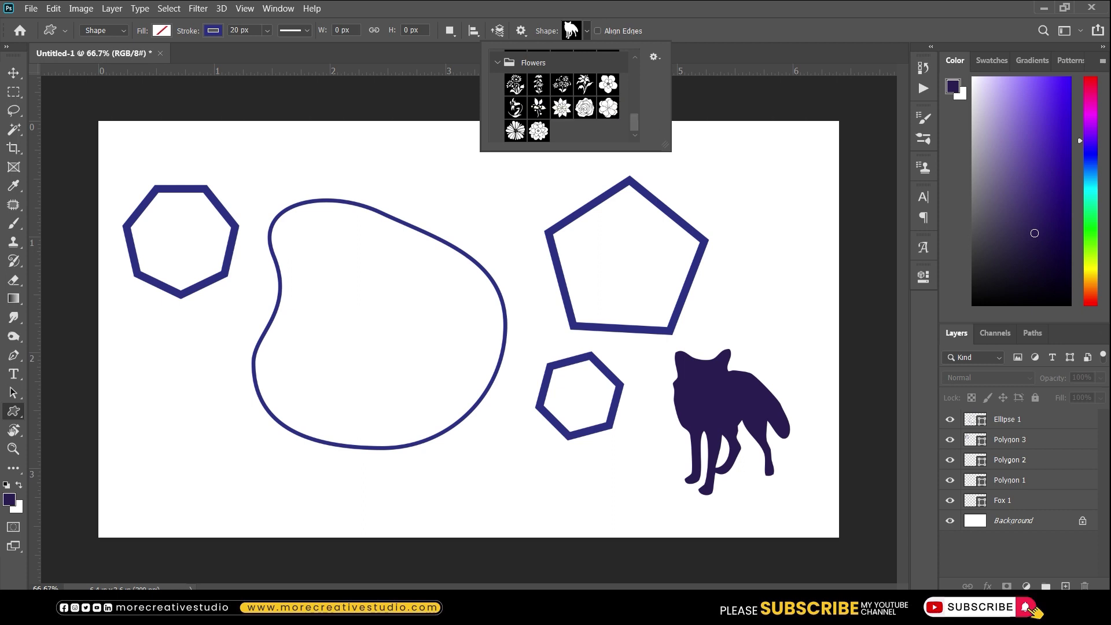
{"action": "scroll", "coordinate": [559, 95], "scroll_direction": "up", "scroll_amount": 1}
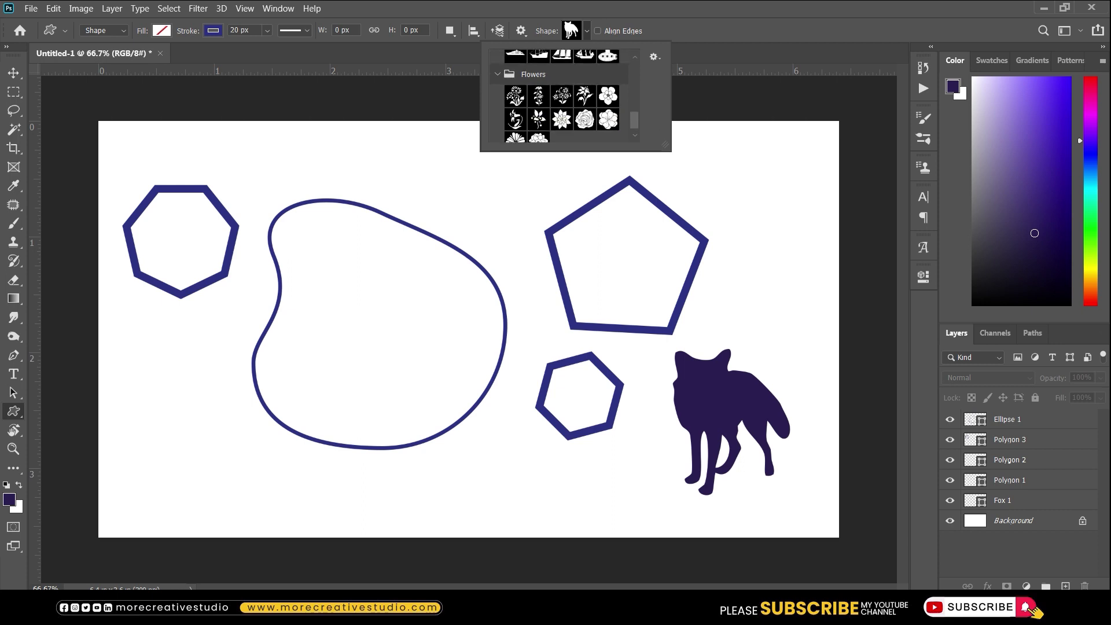
Switch to the Hand Tool and Full Screen Mode with Menu Bar
{"action": "key", "text": "r"}
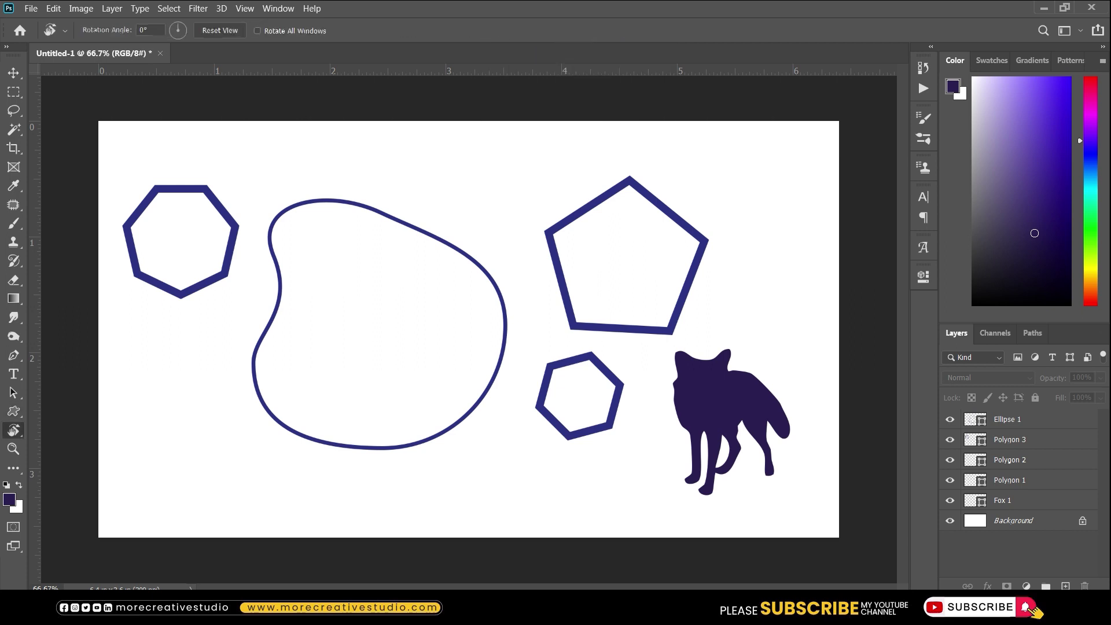
{"action": "right_click", "coordinate": [14, 430]}
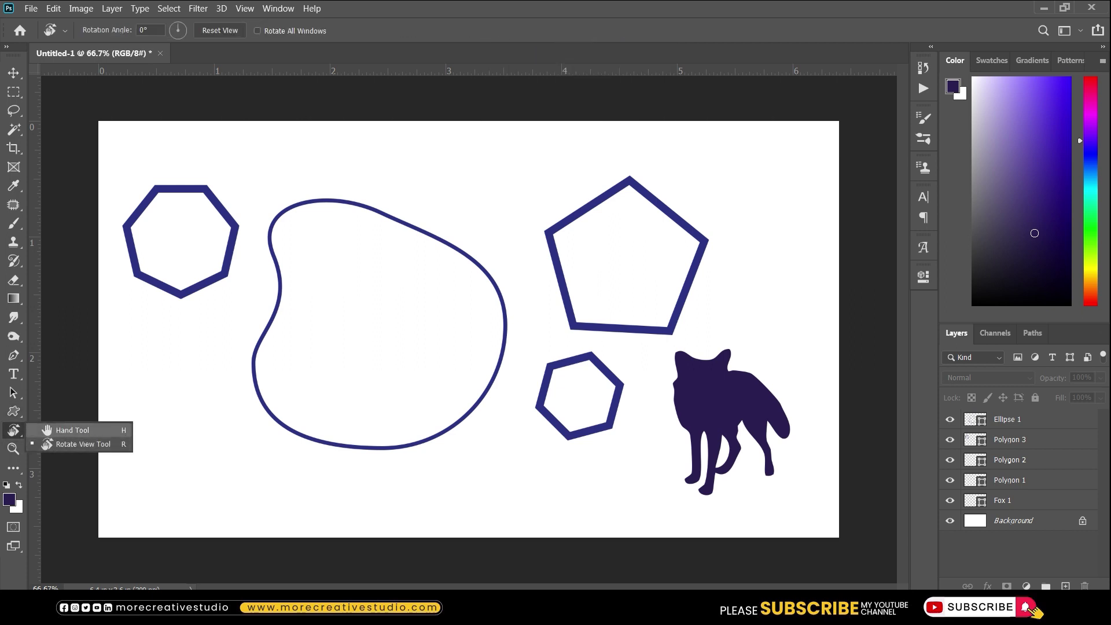
{"action": "left_click", "coordinate": [72, 430]}
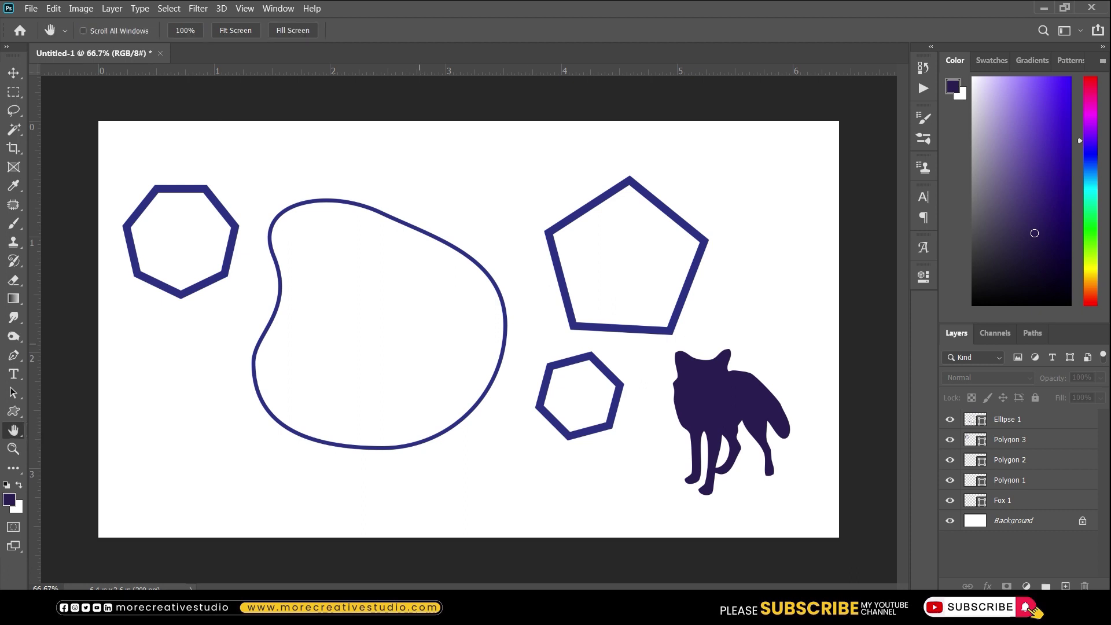
{"action": "key", "text": "f"}
Zoom and pan in close on the blob's lower edge, then return to the Move Tool
{"action": "mouse_move", "coordinate": [555, 313]}
{"action": "left_mouse_down"}
{"action": "mouse_move", "coordinate": [283, 374]}
{"action": "mouse_move", "coordinate": [224, 274]}
{"action": "mouse_move", "coordinate": [441, 245]}
{"action": "mouse_move", "coordinate": [519, 358]}
{"action": "mouse_move", "coordinate": [230, 312]}
{"action": "left_mouse_up"}
{"action": "scroll", "coordinate": [461, 428], "scroll_direction": "up", "scroll_amount": 2}
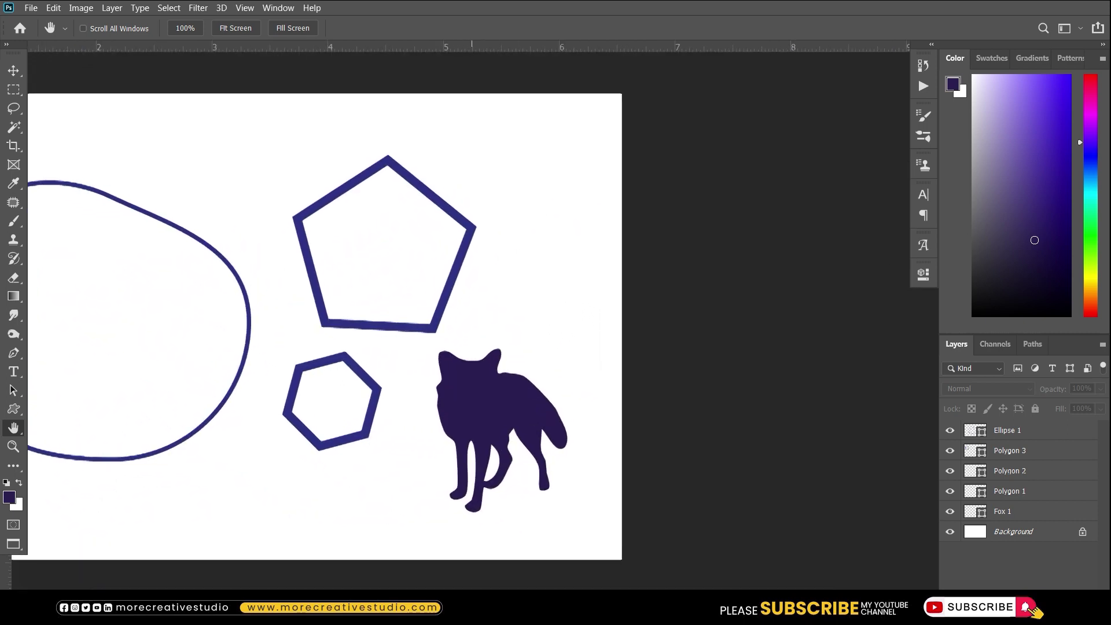
{"action": "scroll", "coordinate": [461, 428], "scroll_direction": "up", "scroll_amount": 3}
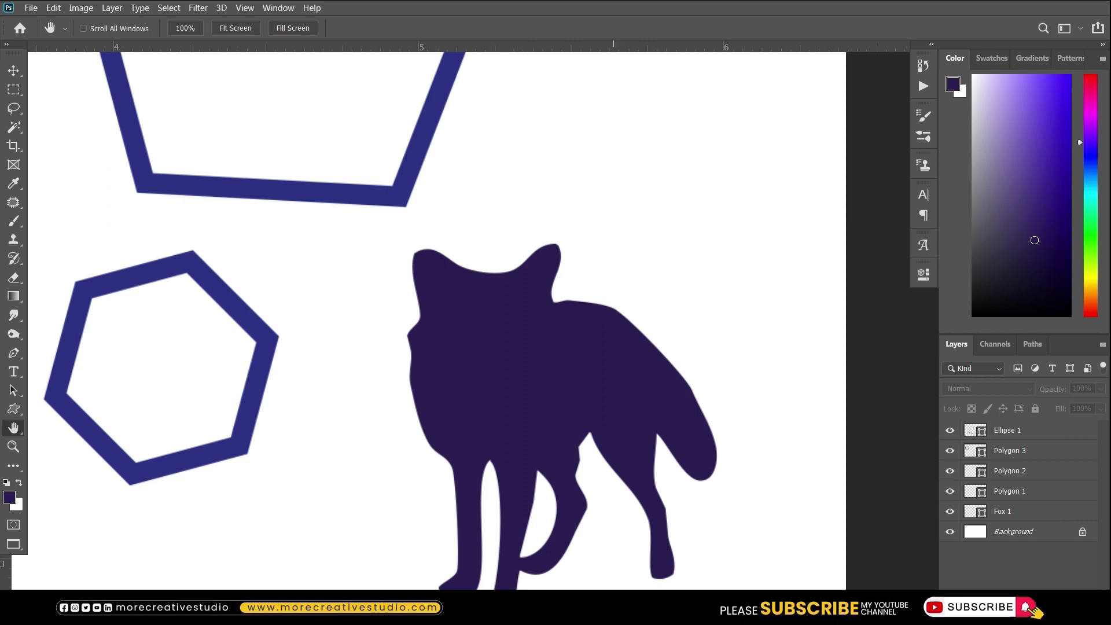
{"action": "left_click_drag", "start_coordinate": [348, 174], "coordinate": [741, 553]}
{"action": "scroll", "coordinate": [483, 321], "scroll_direction": "left", "scroll_amount": 5}
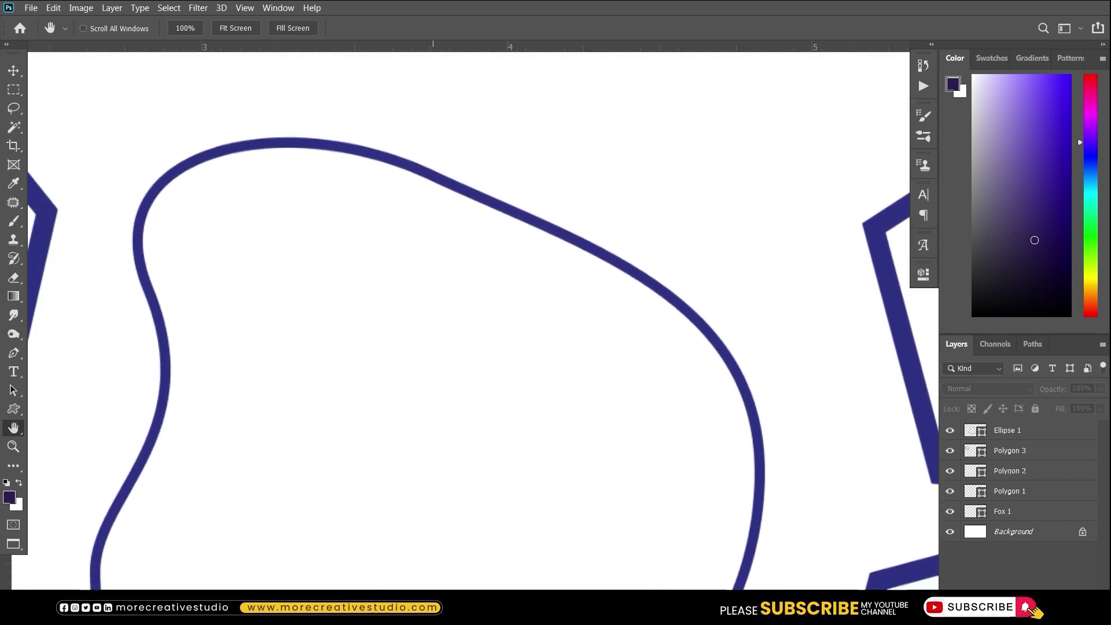
{"action": "scroll", "coordinate": [483, 321], "scroll_direction": "left", "scroll_amount": 10}
{"action": "scroll", "coordinate": [483, 321], "scroll_direction": "down", "scroll_amount": 2}
{"action": "scroll", "coordinate": [483, 321], "scroll_direction": "down", "scroll_amount": 3}
{"action": "scroll", "coordinate": [483, 321], "scroll_direction": "right", "scroll_amount": 2}
{"action": "scroll", "coordinate": [483, 322], "scroll_direction": "down", "scroll_amount": 1}
{"action": "scroll", "coordinate": [483, 321], "scroll_direction": "down", "scroll_amount": 3}
{"action": "scroll", "coordinate": [483, 321], "scroll_direction": "right", "scroll_amount": 3}
{"action": "scroll", "coordinate": [483, 321], "scroll_direction": "right", "scroll_amount": 6}
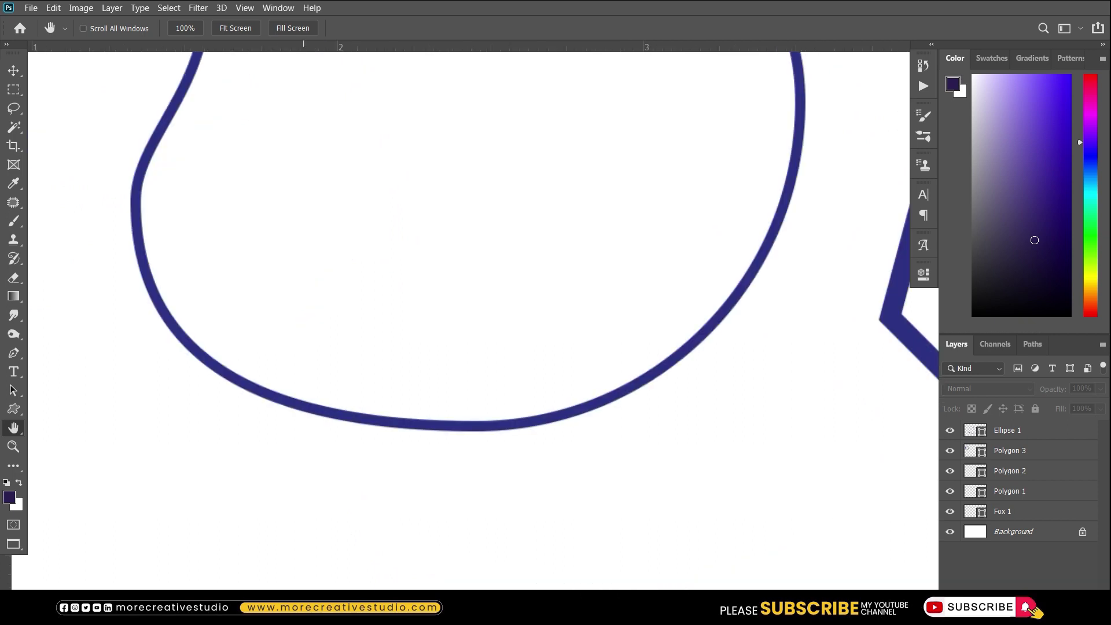
{"action": "right_click", "coordinate": [14, 427]}
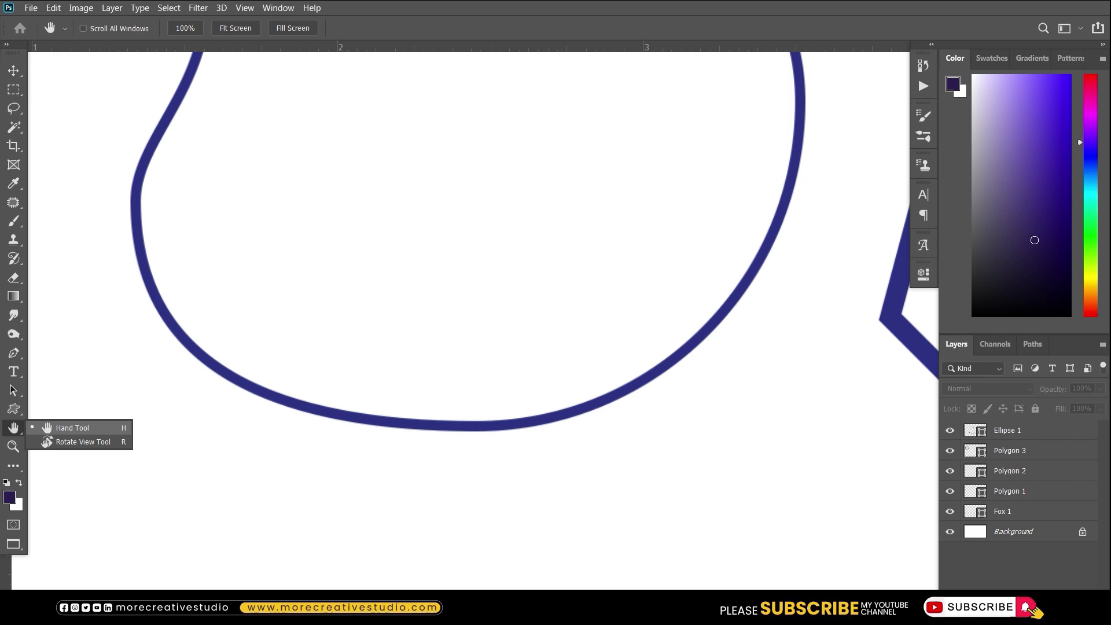
{"action": "key", "text": "Escape"}
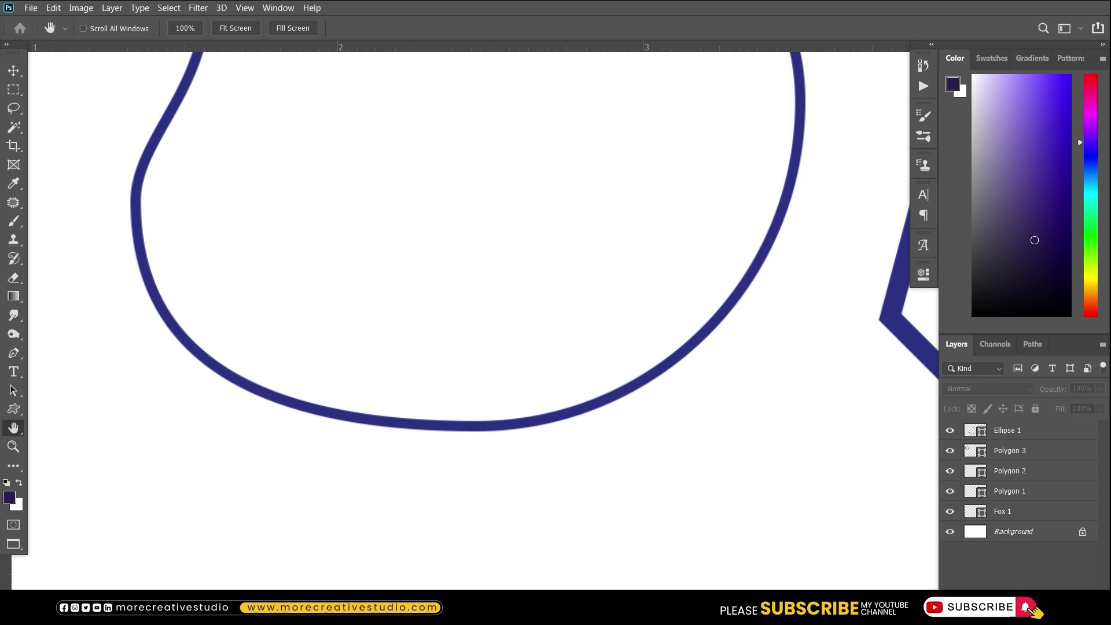
{"action": "left_click", "coordinate": [13, 70]}
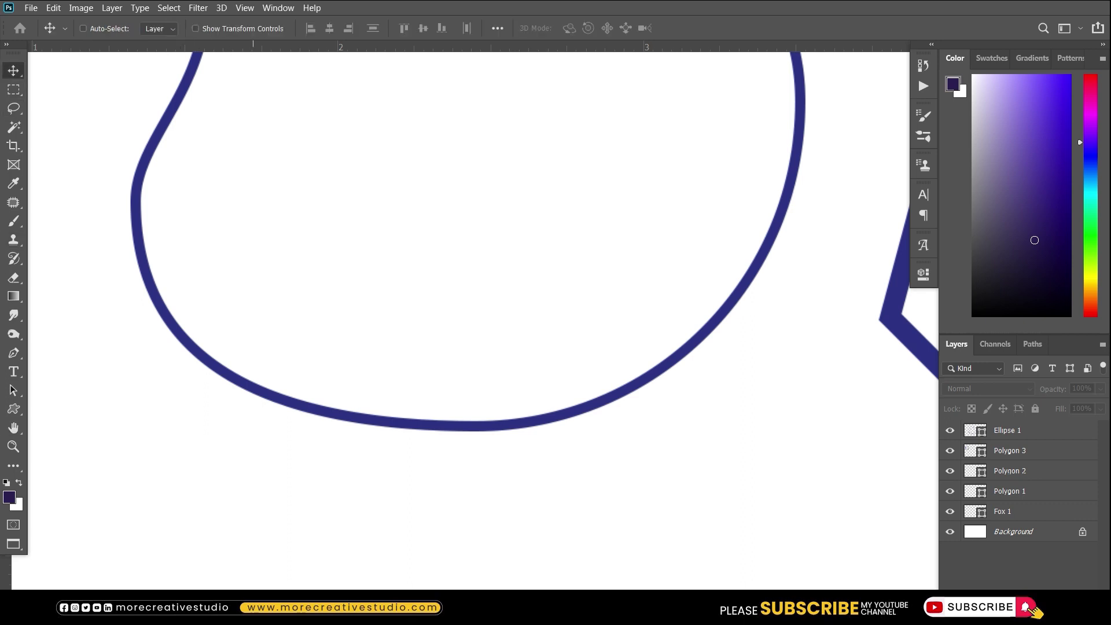
Rotate the canvas view 90° and show Image Size (1920 × 1080 px, 300 ppi)
{"action": "scroll", "coordinate": [484, 318], "scroll_direction": "up", "scroll_amount": 5}
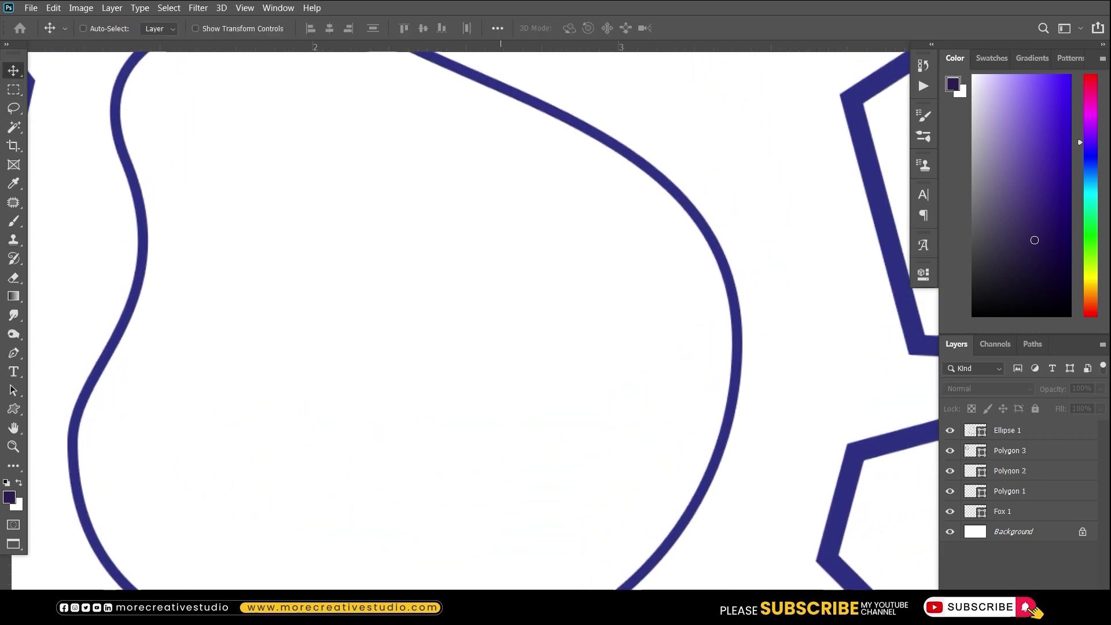
{"action": "scroll", "coordinate": [484, 318], "scroll_direction": "right", "scroll_amount": 5}
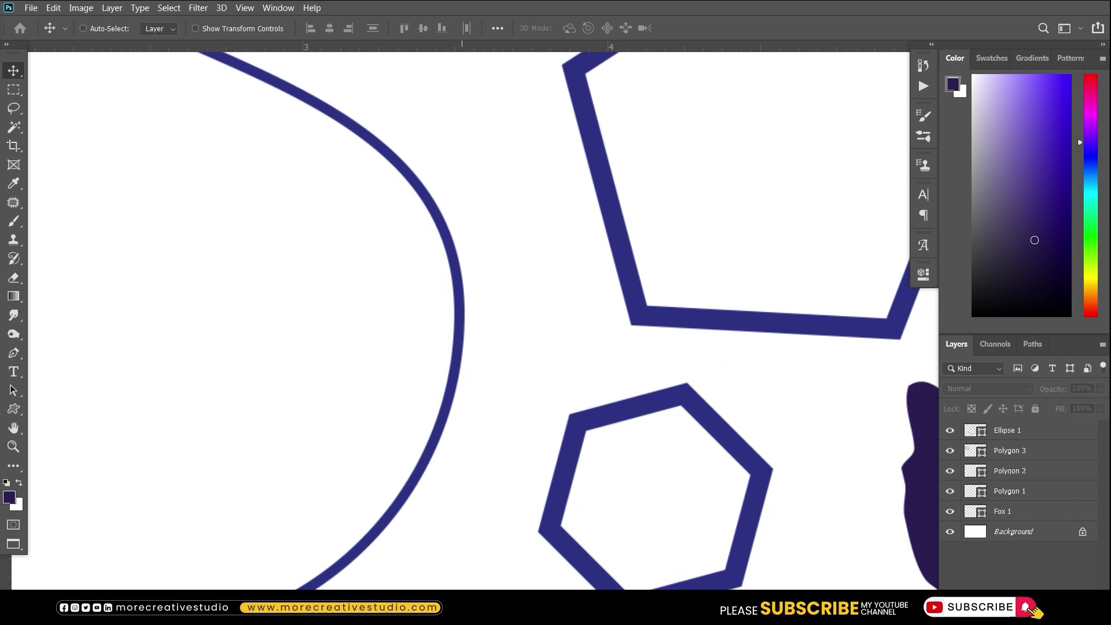
{"action": "left_click", "coordinate": [13, 409]}
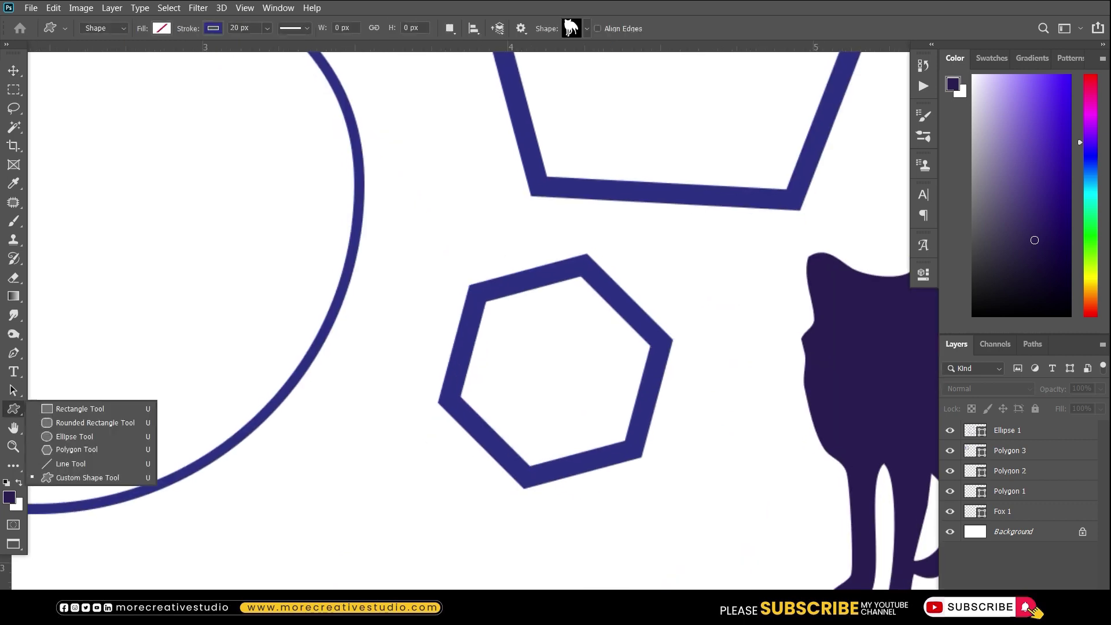
{"action": "left_click", "coordinate": [13, 428]}
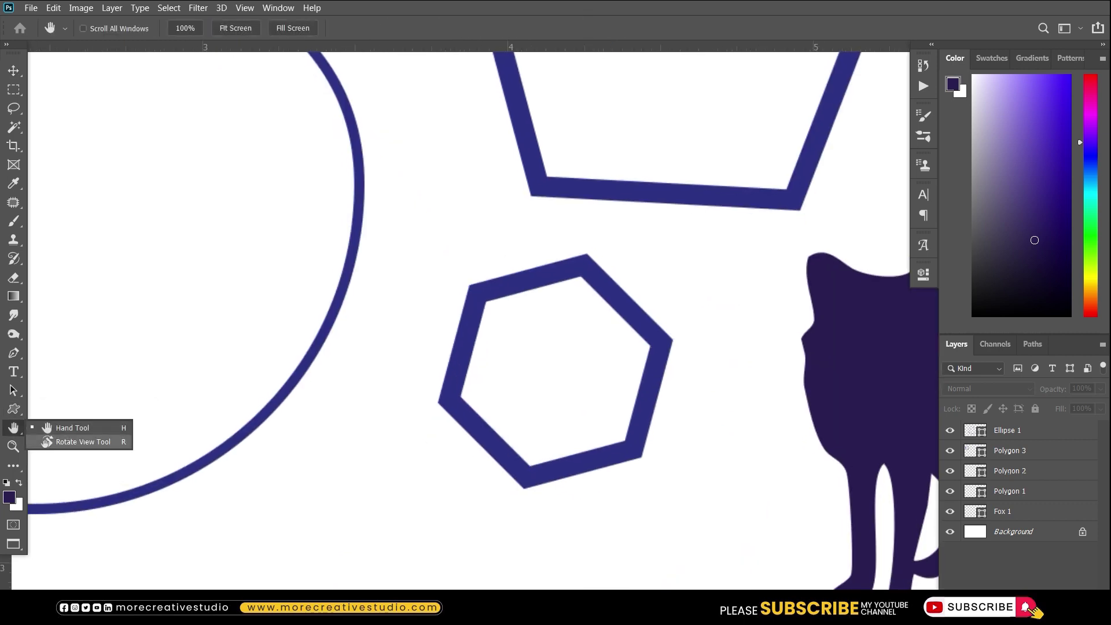
{"action": "left_click", "coordinate": [47, 442]}
{"action": "key", "text": "ctrl+0"}
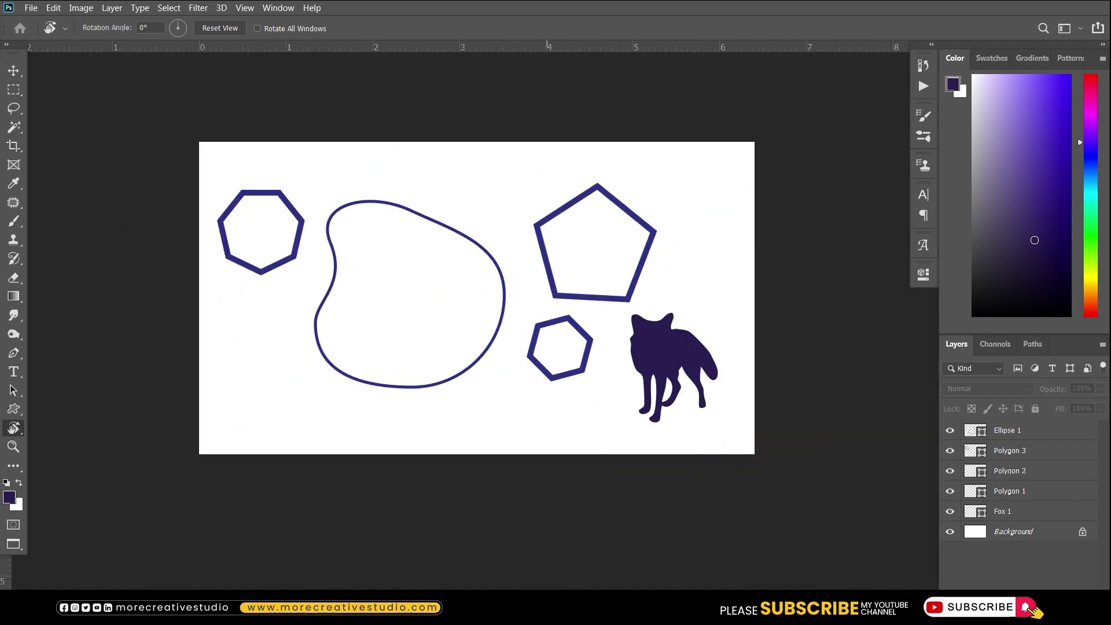
{"action": "mouse_move", "coordinate": [558, 260]}
{"action": "left_mouse_down"}
{"action": "mouse_move", "coordinate": [636, 363]}
{"action": "mouse_move", "coordinate": [641, 342]}
{"action": "left_mouse_up"}
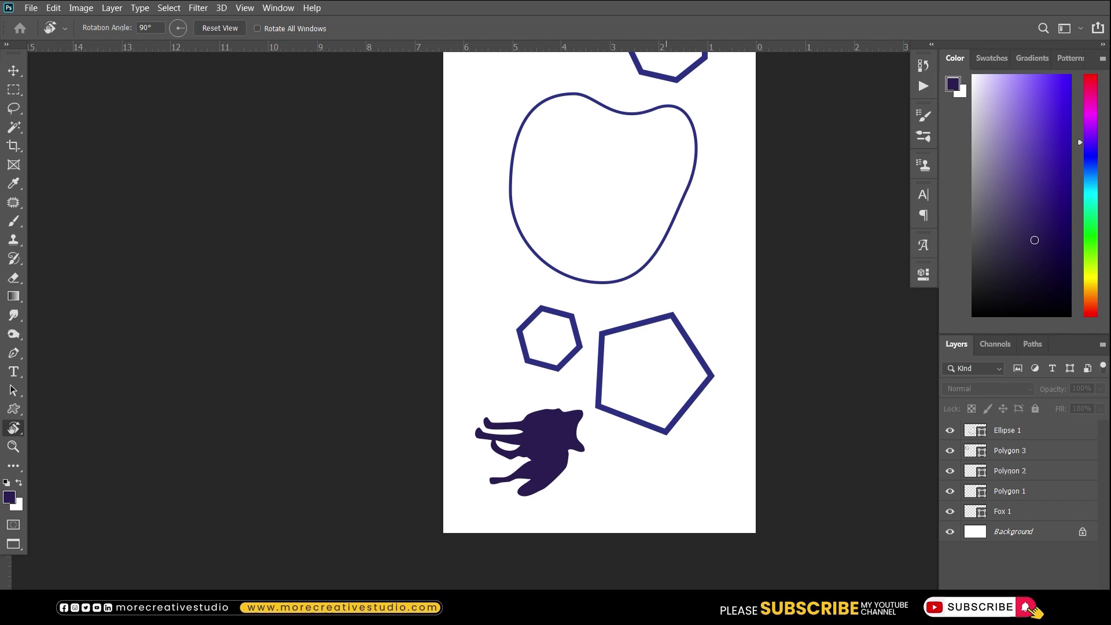
{"action": "key", "text": "ctrl+alt+i"}
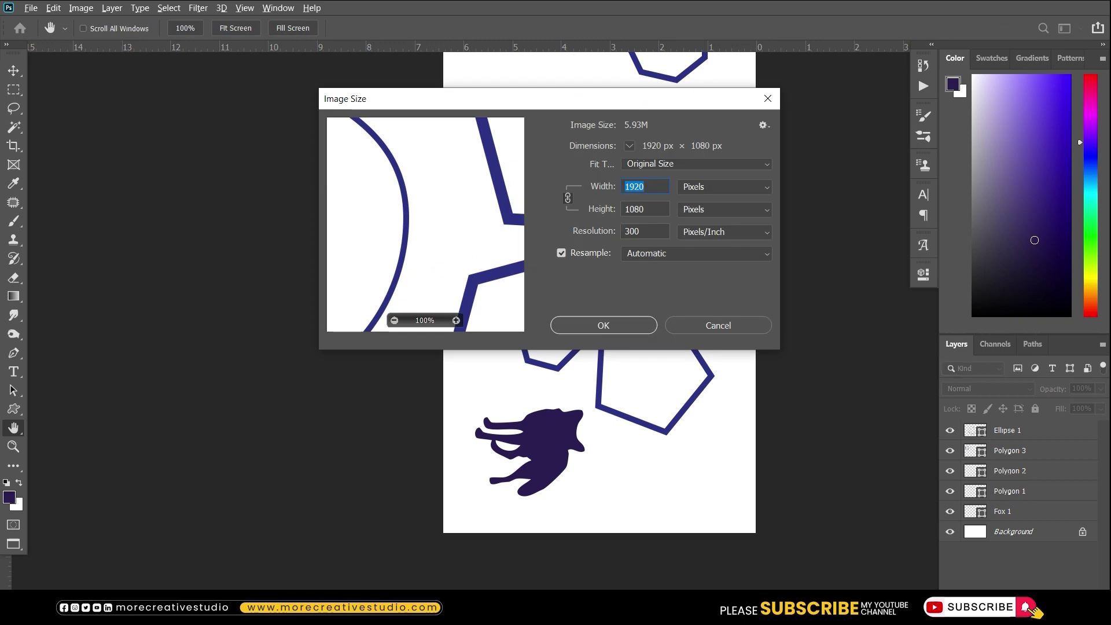
Close Image Size unchanged and set the view rotation angle from 90° to 0°
{"action": "key", "text": "Escape"}
{"action": "type", "text": "90"}
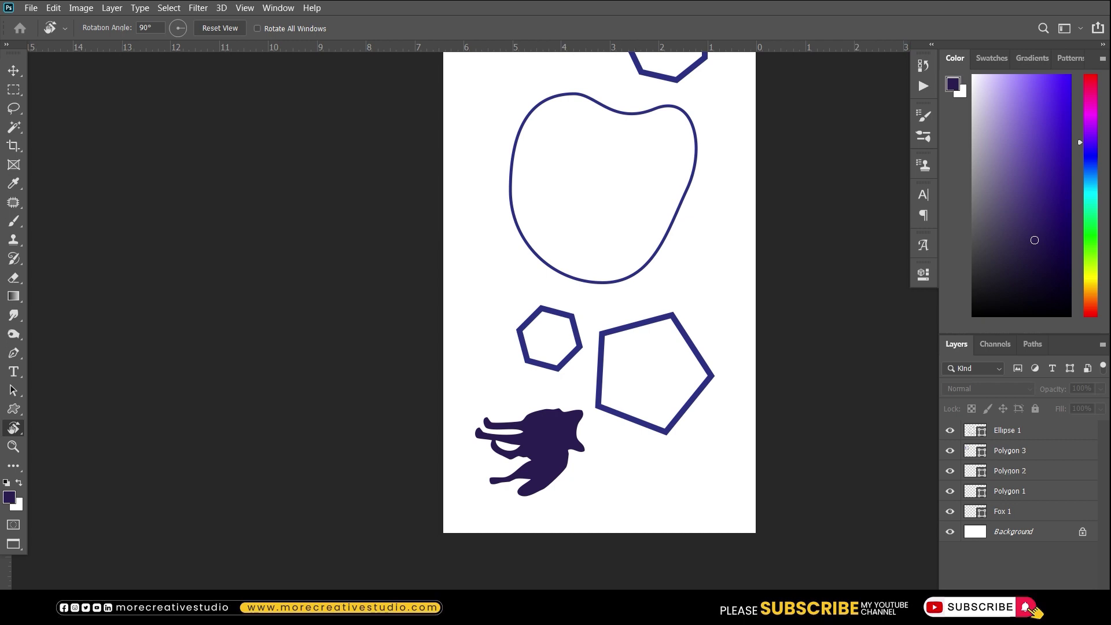
{"action": "key", "text": "Return"}
{"action": "type", "text": "0"}
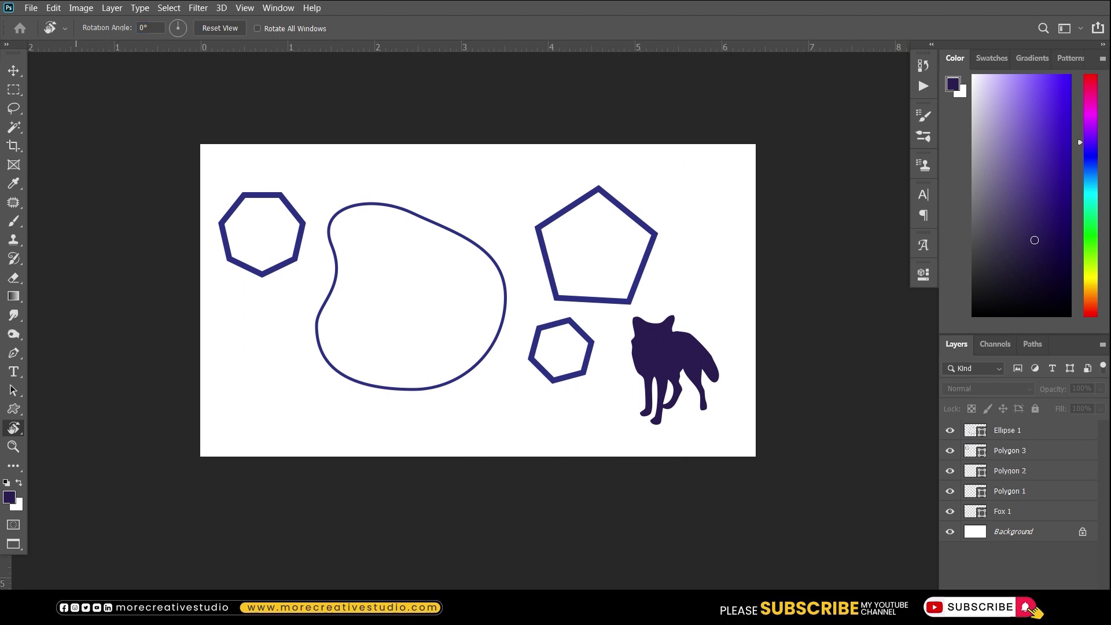
{"action": "key", "text": "z"}
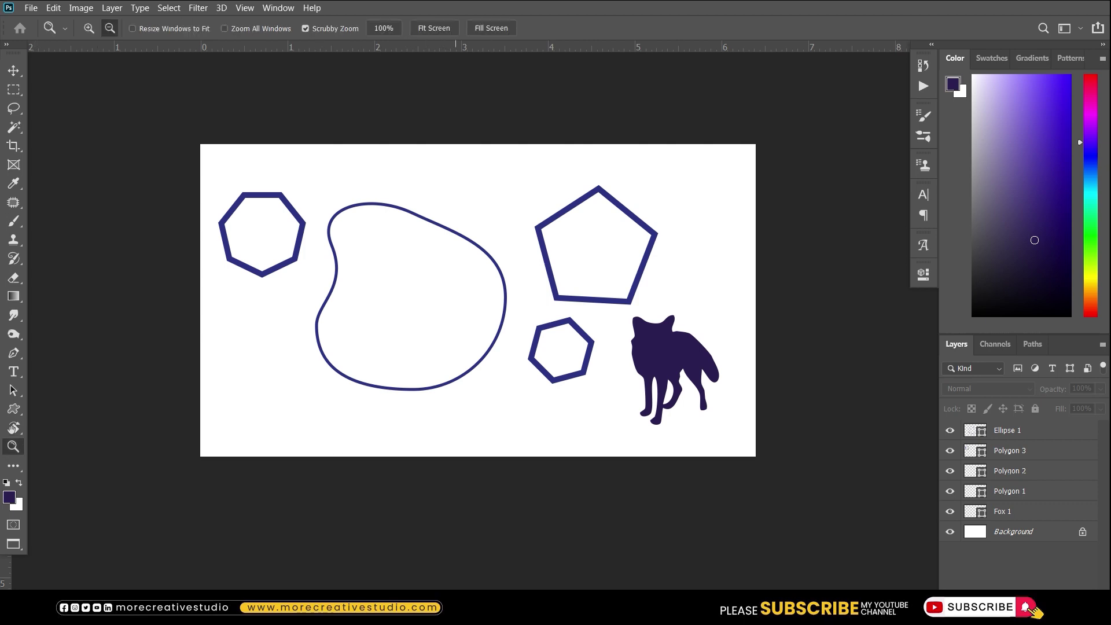
Zoom out on the whole artwork, then switch to Zoom In and magnify
{"action": "key", "text": "ctrl+minus"}
{"action": "key", "text": "ctrl+minus"}
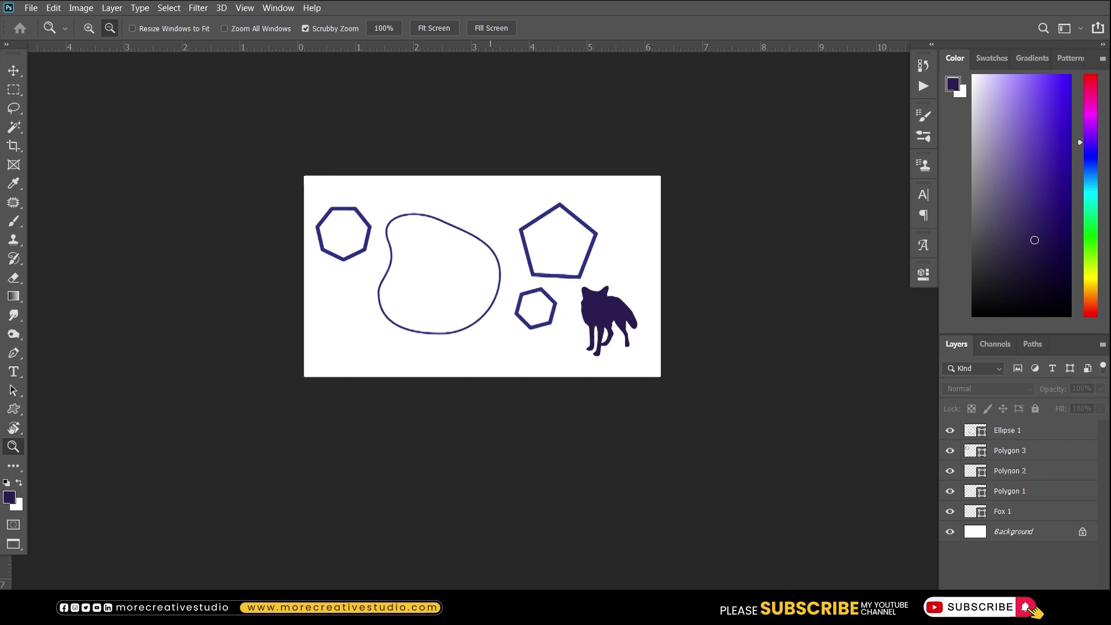
{"action": "key", "text": "ctrl+minus"}
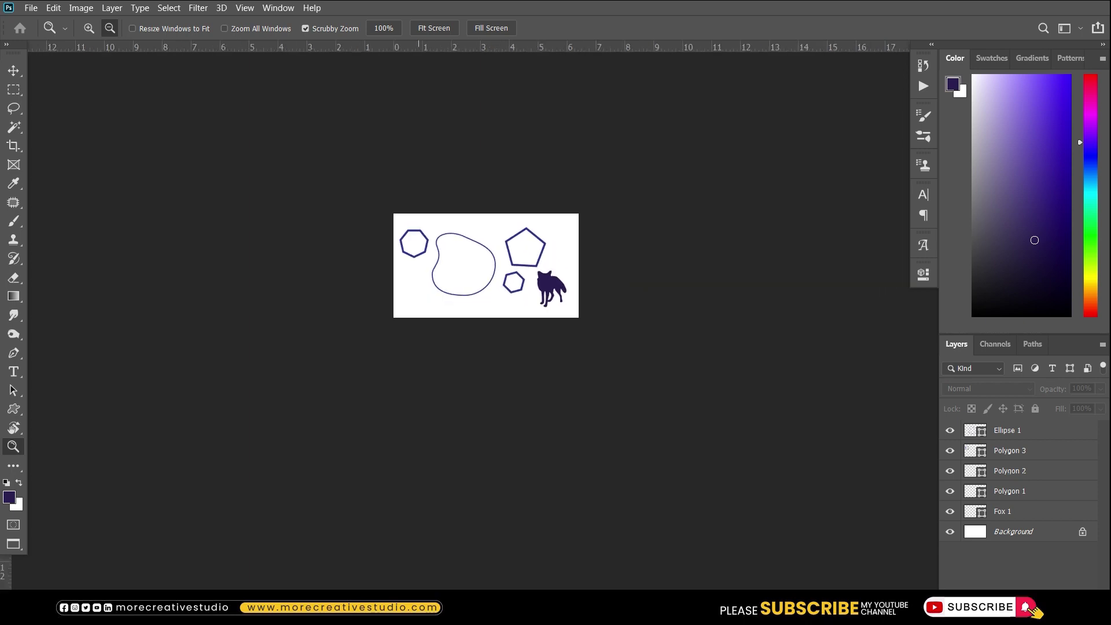
{"action": "left_click", "coordinate": [88, 28]}
{"action": "key", "text": "ctrl+plus"}
{"action": "key", "text": "ctrl+plus"}
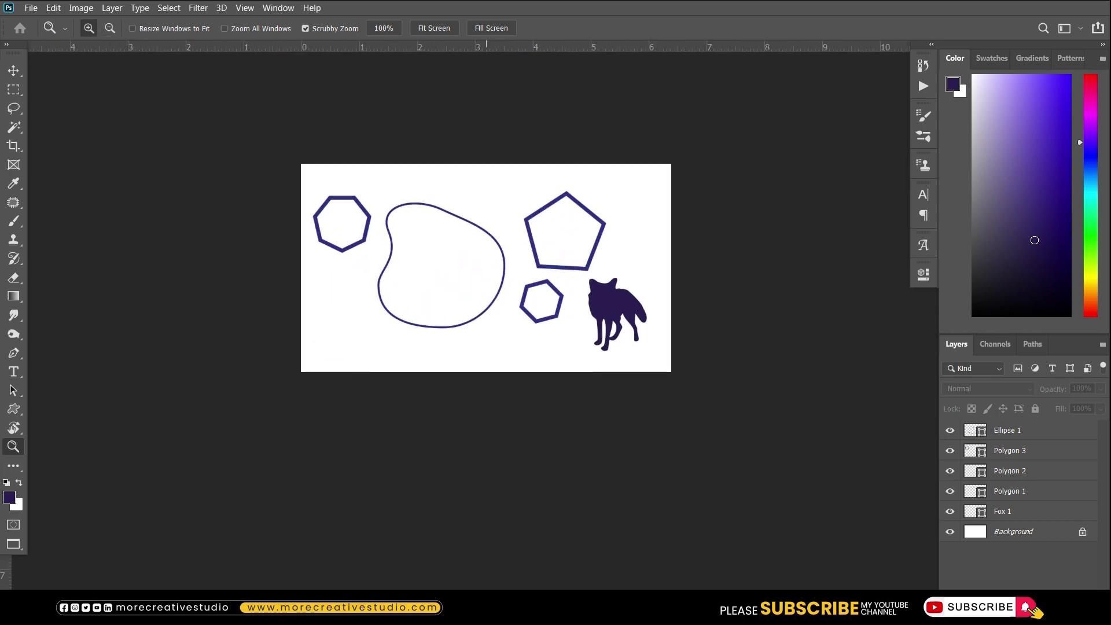
{"action": "key", "text": "ctrl+plus"}
{"action": "key", "text": "ctrl+plus"}
{"action": "key", "text": "ctrl+plus"}
{"action": "key", "text": "ctrl+plus"}
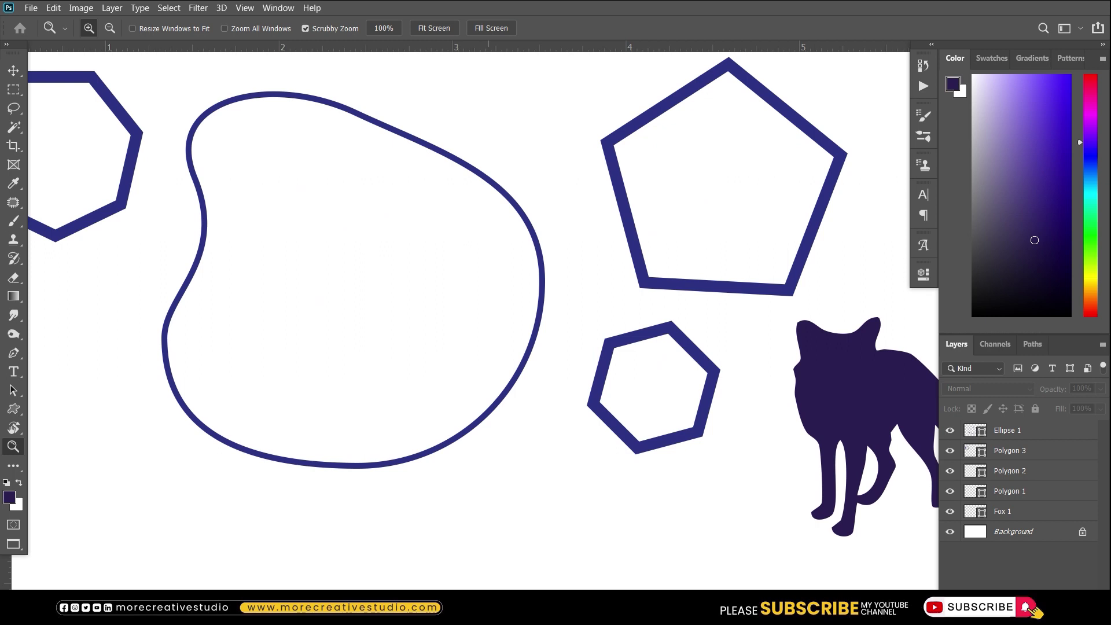
Zoom in close on the blob and small hexagon, then hide all shape layers
{"action": "key", "text": "ctrl+minus"}
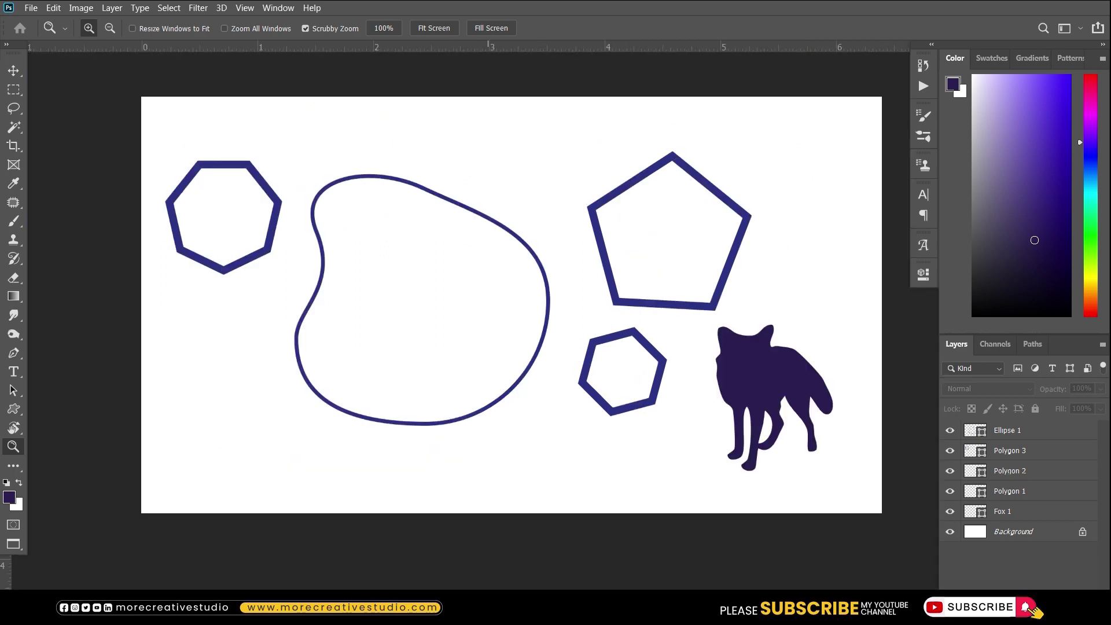
{"action": "key", "text": "ctrl+minus"}
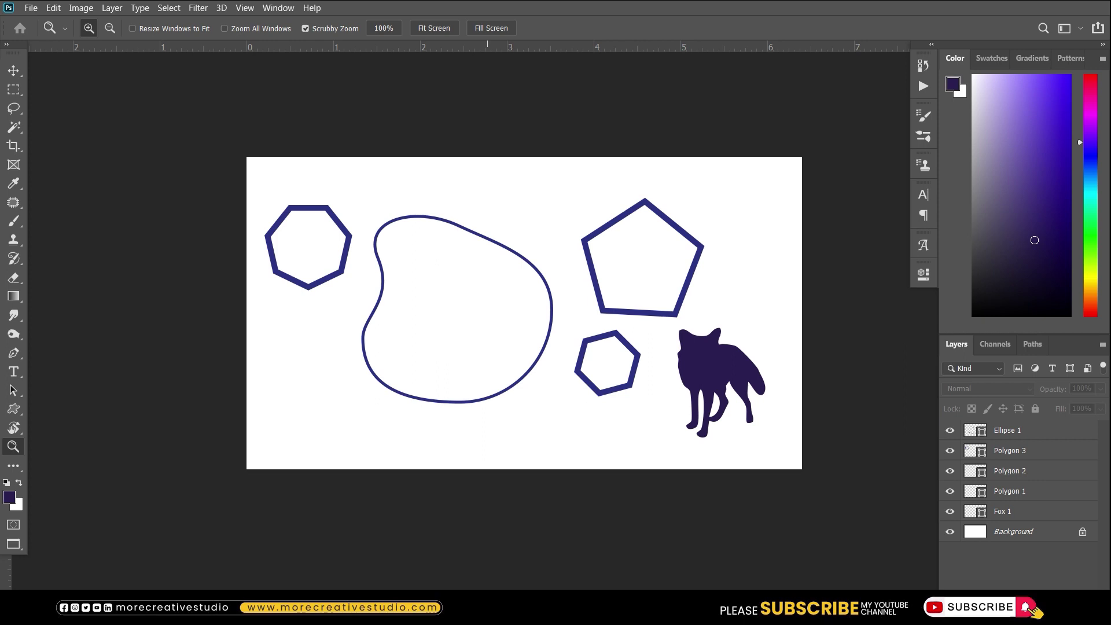
{"action": "key", "text": "ctrl+plus"}
{"action": "key", "text": "ctrl+plus"}
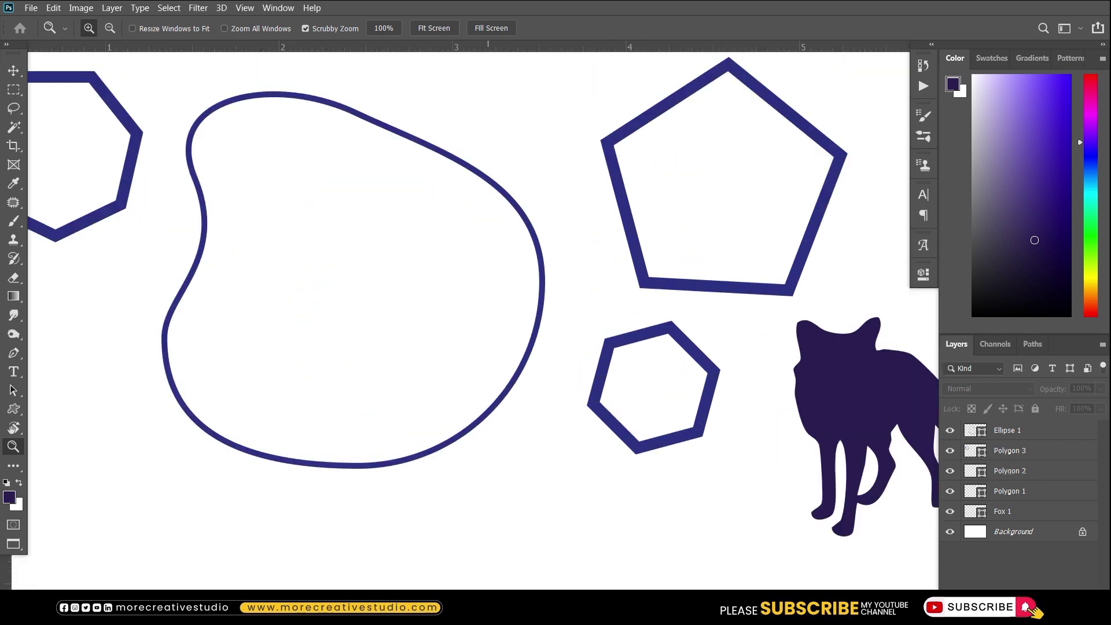
{"action": "key", "text": "ctrl+plus"}
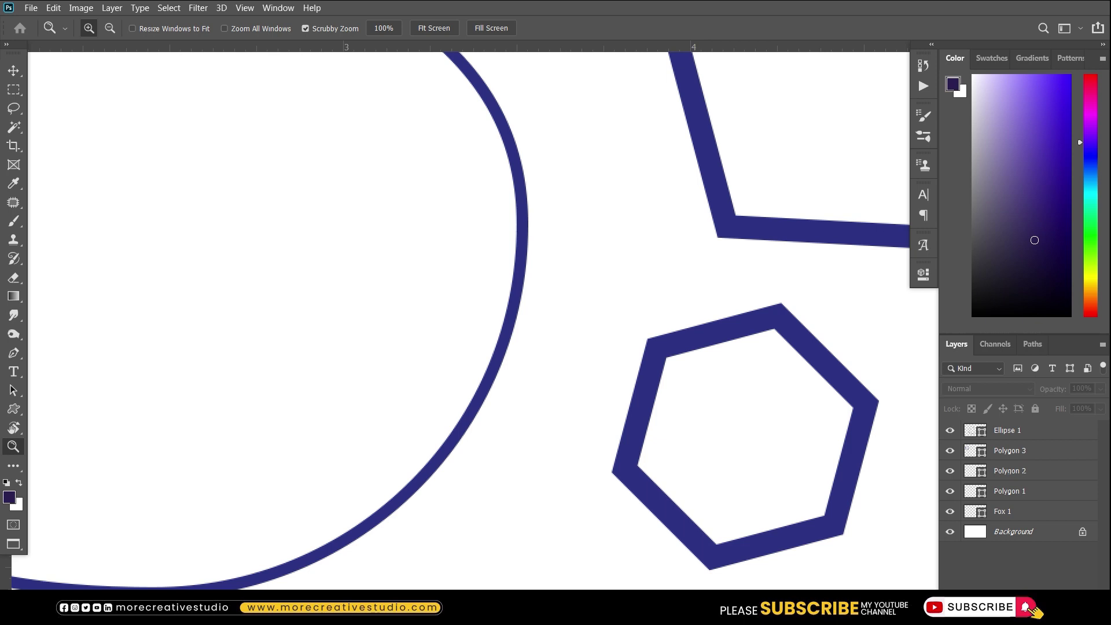
{"action": "left_click_drag", "start_coordinate": [950, 511], "coordinate": [950, 430]}
Select the Background layer and try purple fills, undoing each one
{"action": "left_click", "coordinate": [1013, 532]}
{"action": "key", "text": "ctrl+minus"}
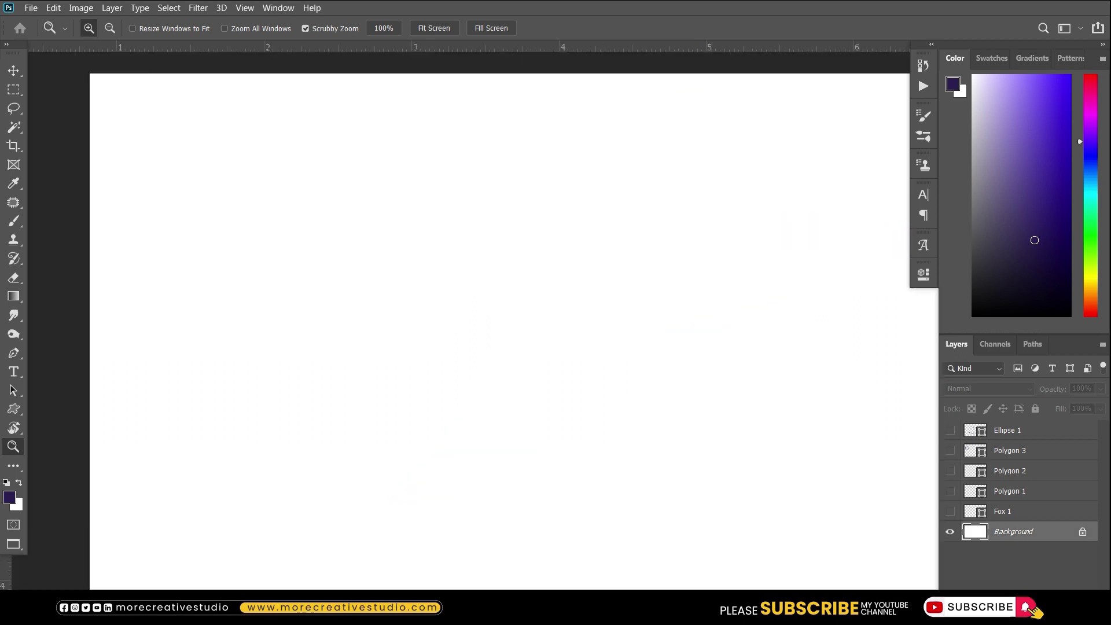
{"action": "key", "text": "alt"}
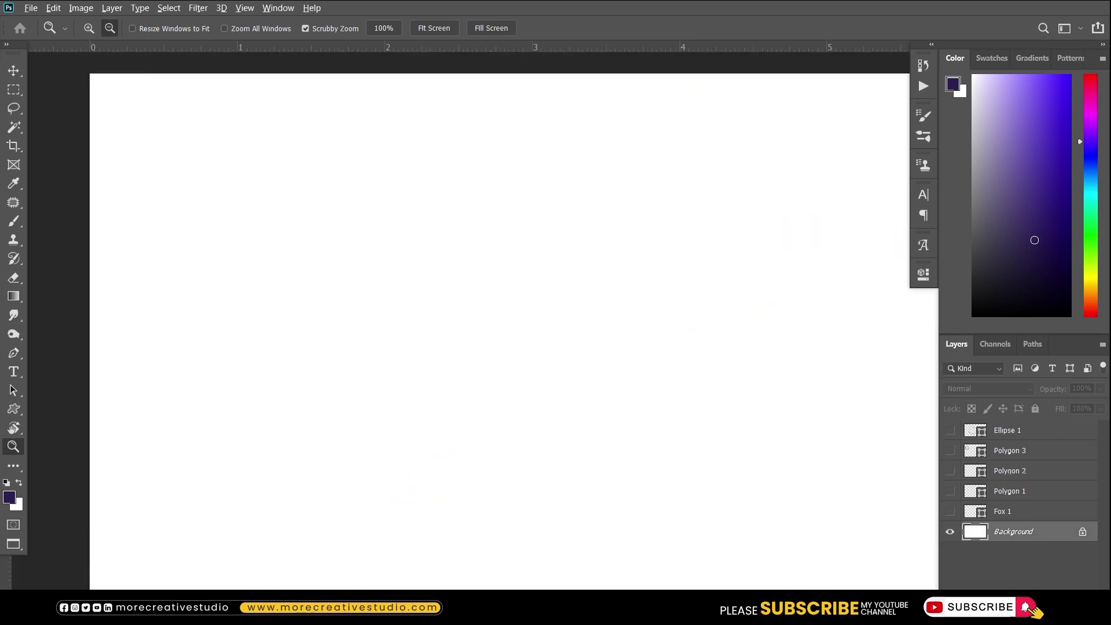
{"action": "key", "text": "alt+BackSpace"}
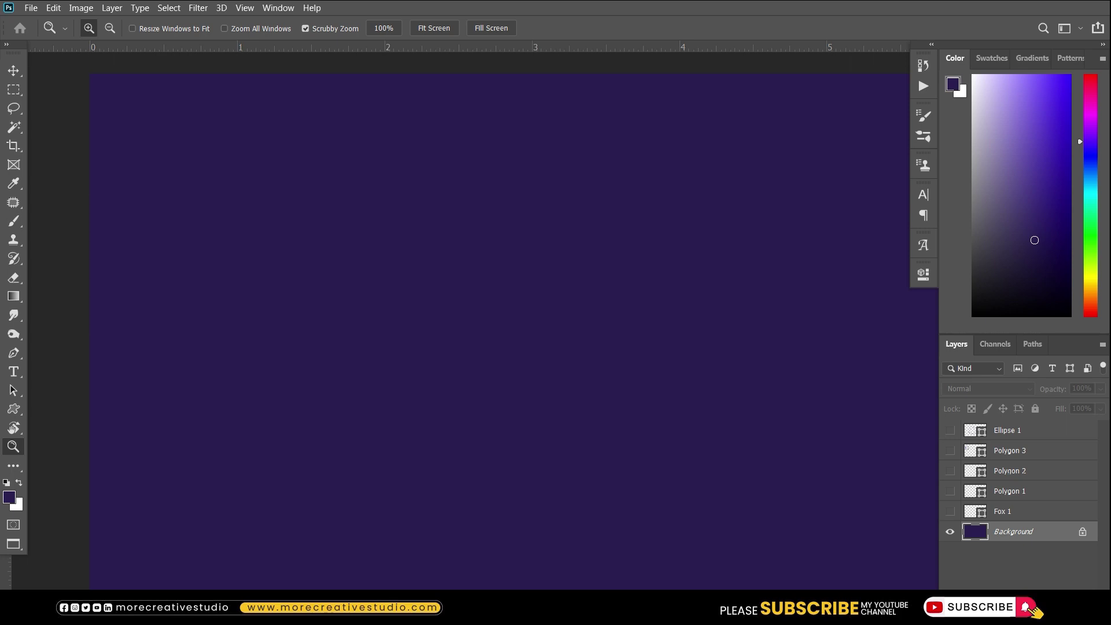
{"action": "key", "text": "ctrl+z"}
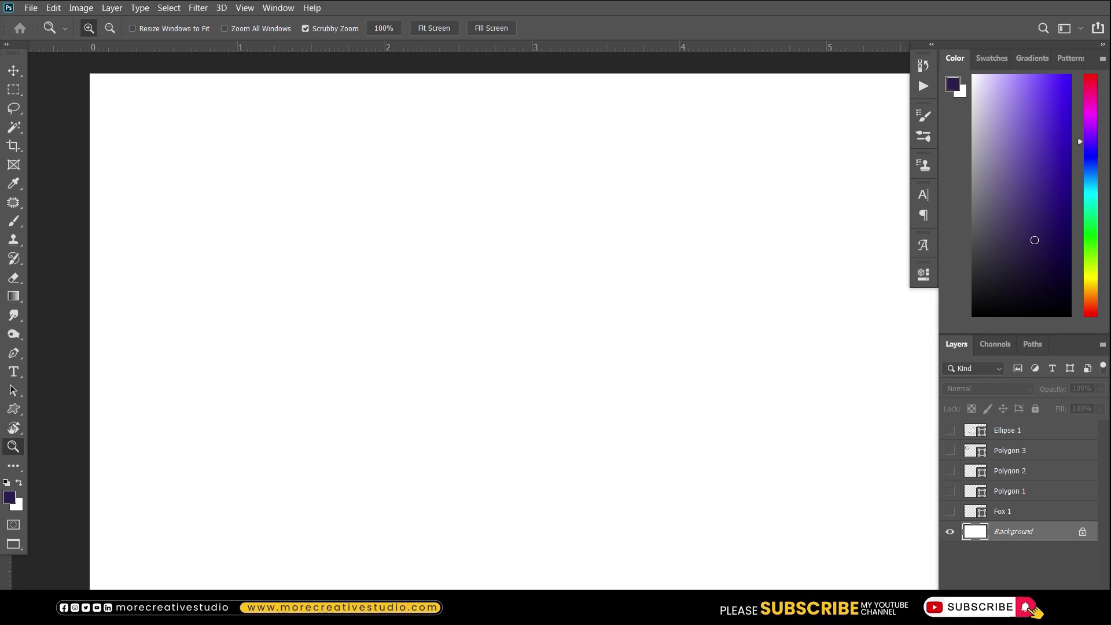
{"action": "key", "text": "alt+BackSpace"}
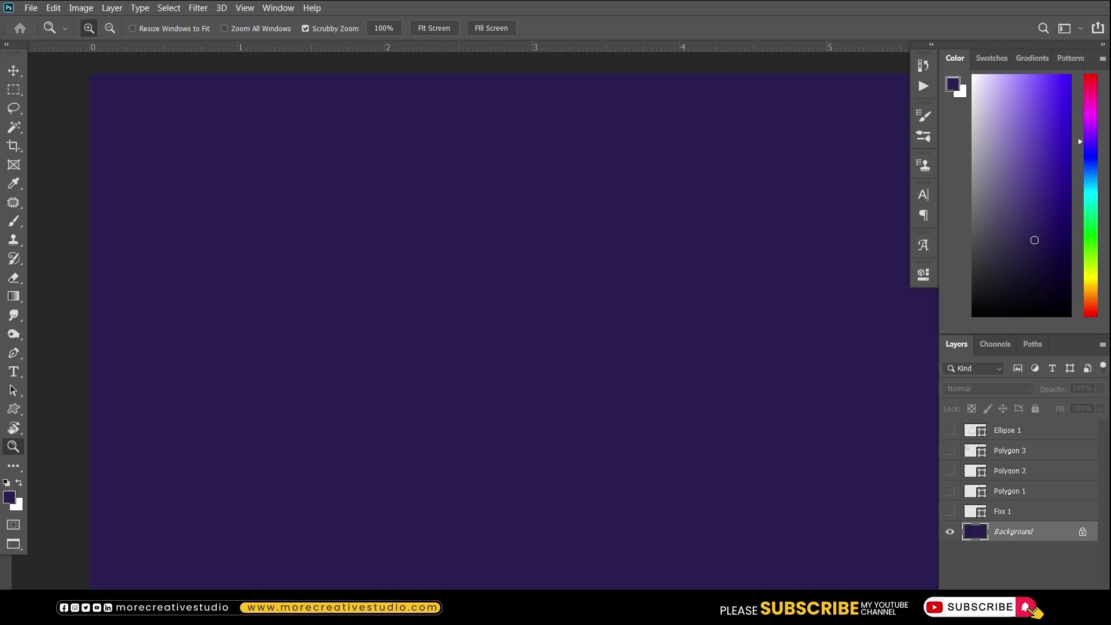
{"action": "key", "text": "ctrl+z"}
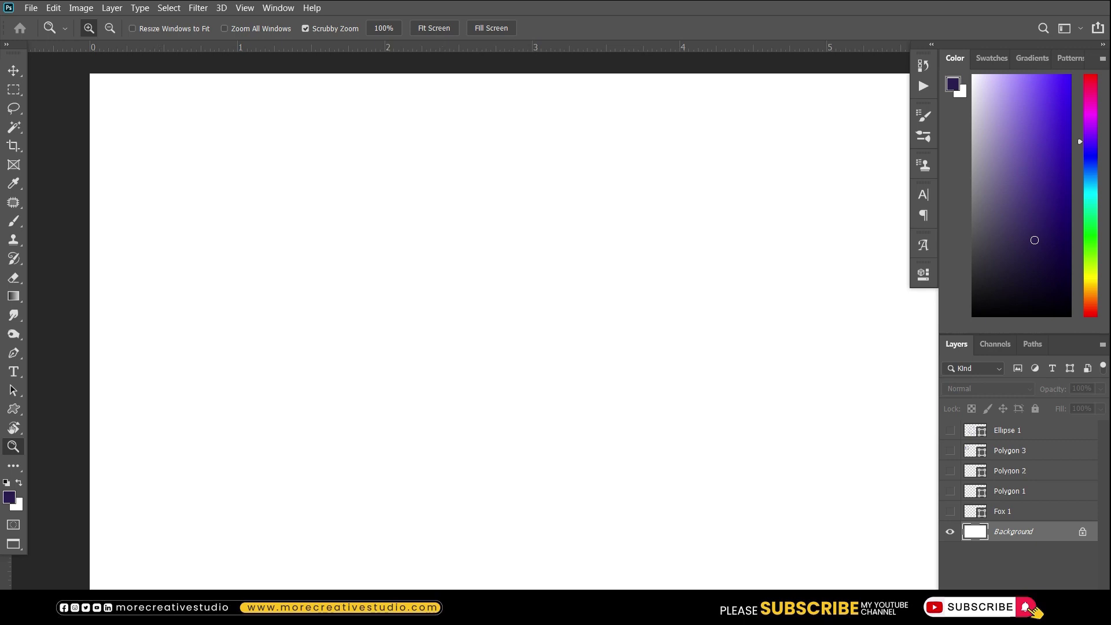
Sample dark grey and white as colours, then bring up Quick Mask Options
{"action": "key", "text": "x"}
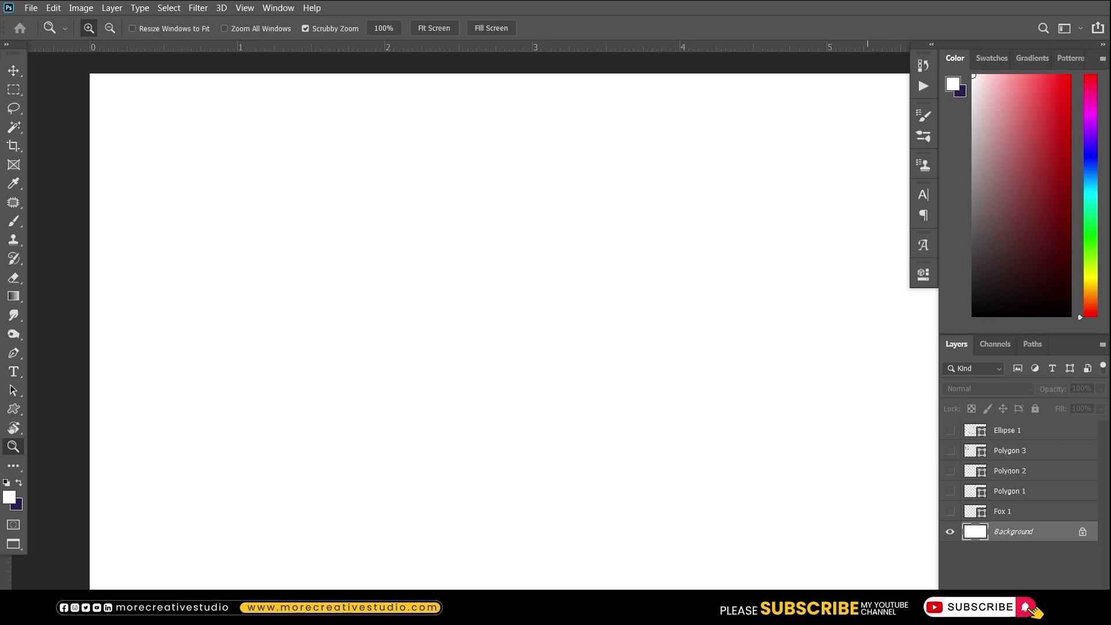
{"action": "key", "text": "i"}
{"action": "left_click", "coordinate": [88, 379]}
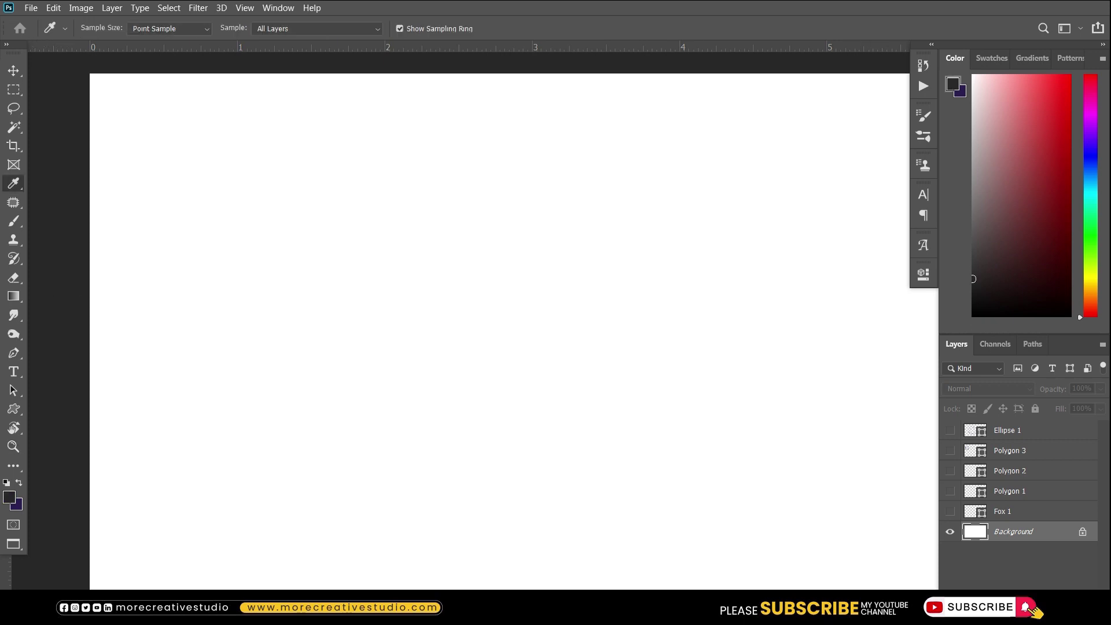
{"action": "key", "text": "x"}
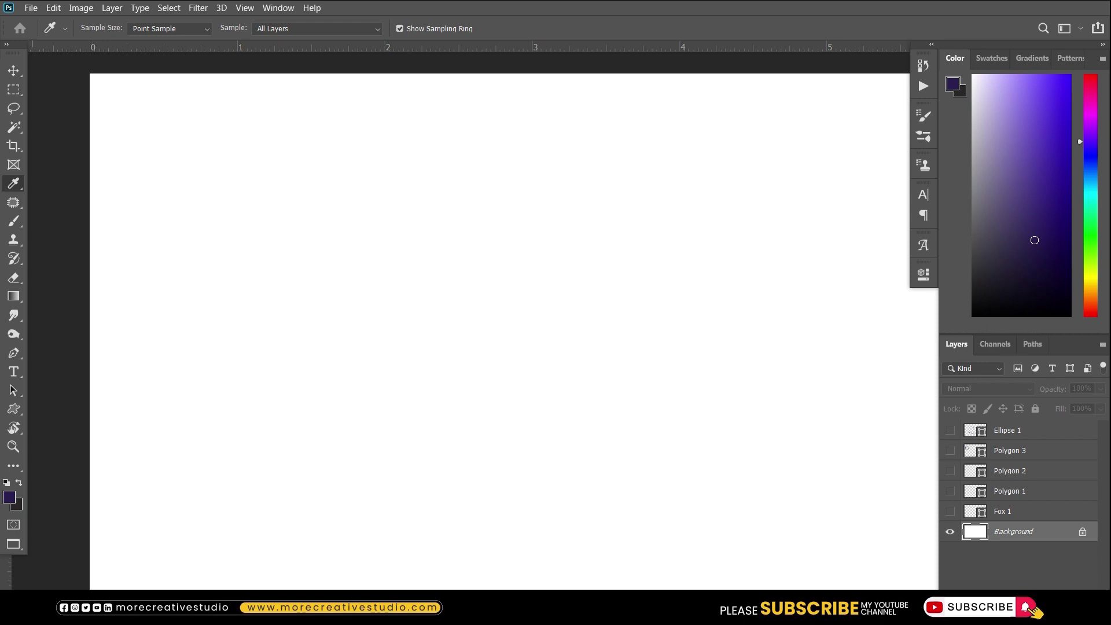
{"action": "left_click", "coordinate": [185, 347]}
{"action": "key", "text": "b"}
{"action": "key", "text": "q"}
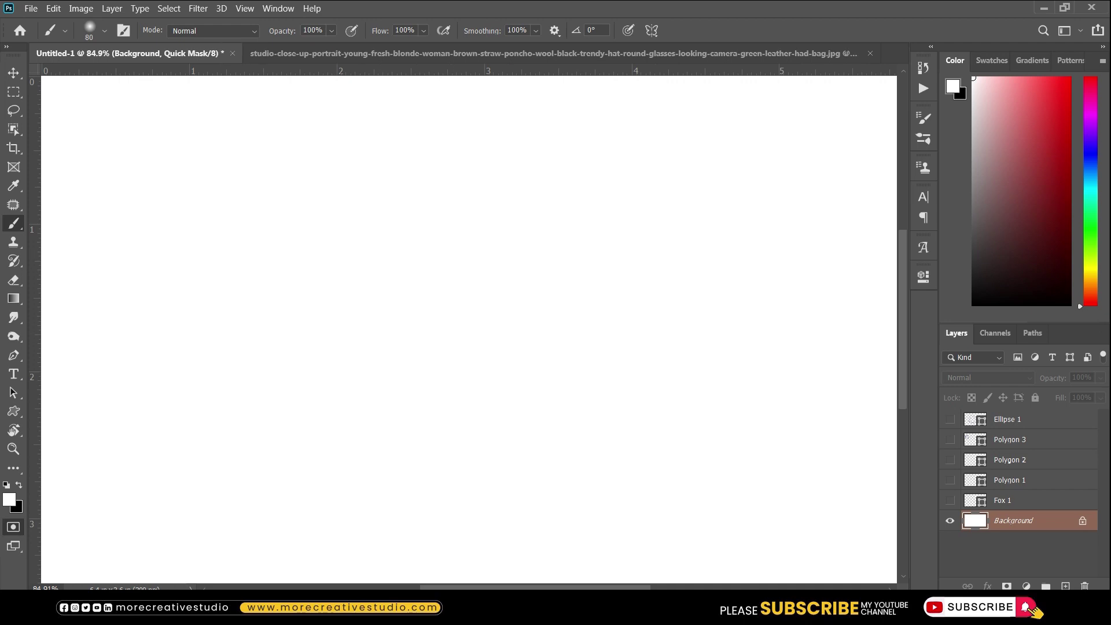
{"action": "double_click", "coordinate": [13, 527]}
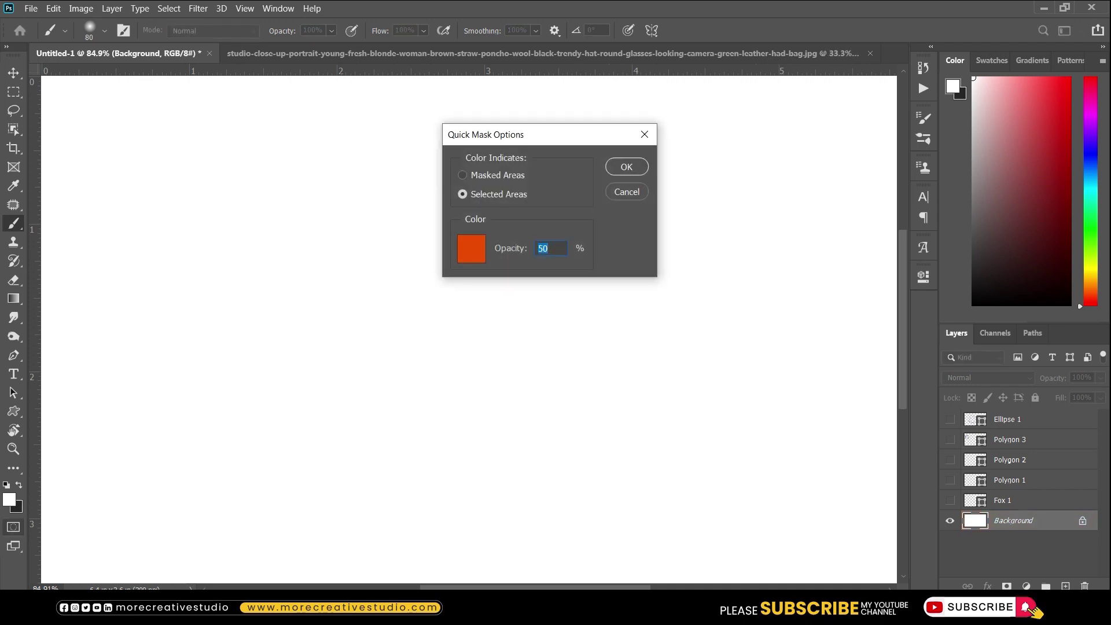
Set the Quick Mask overlay to Selected Areas, confirm, and enter Quick Mask
{"action": "key", "text": "alt+m"}
{"action": "key", "text": "alt+s"}
{"action": "key", "text": "Return"}
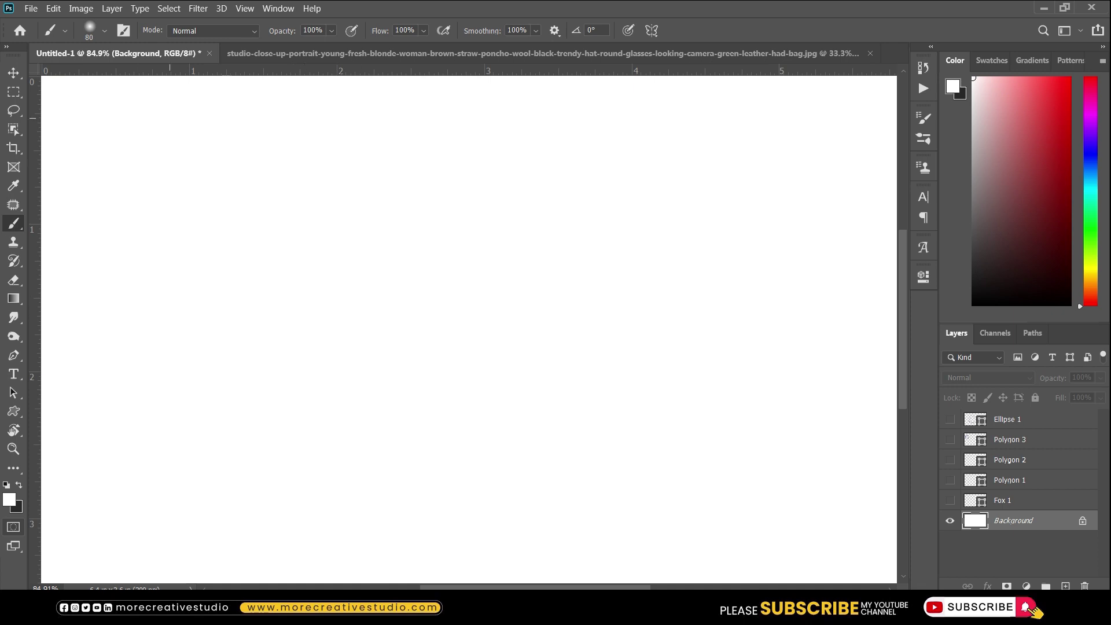
{"action": "key", "text": "q"}
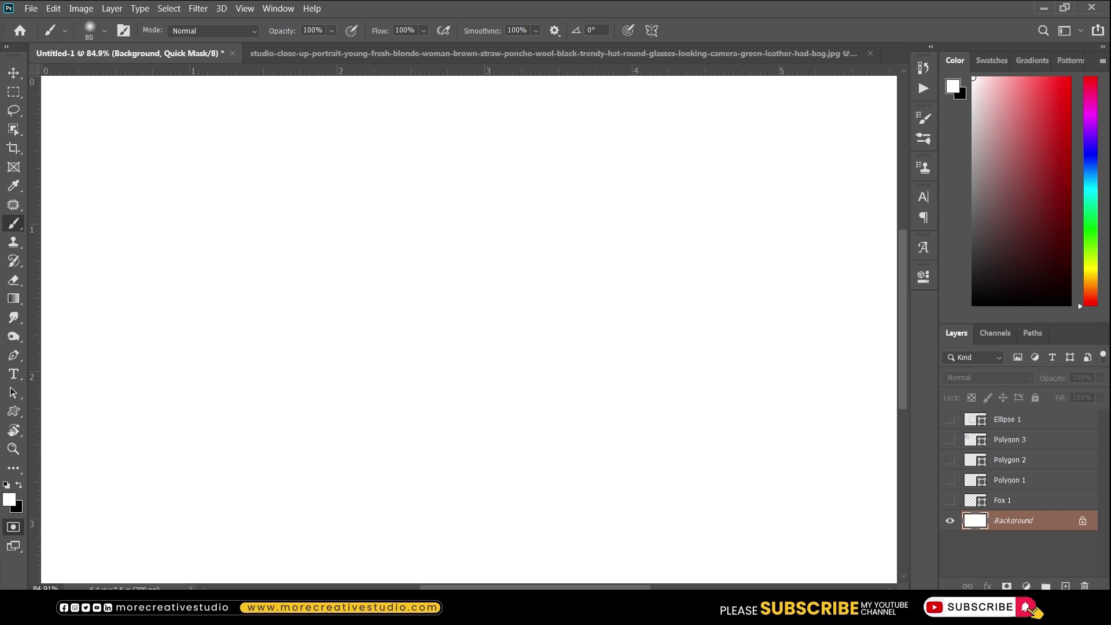
Paint a broad black zigzag with a 125 px brush and convert it to a selection
{"action": "key", "text": "x"}
{"action": "key", "text": "bracketright"}
{"action": "key", "text": "bracketright"}
{"action": "mouse_move", "coordinate": [339, 262]}
{"action": "left_mouse_down"}
{"action": "mouse_move", "coordinate": [588, 255]}
{"action": "mouse_move", "coordinate": [347, 345]}
{"action": "mouse_move", "coordinate": [546, 346]}
{"action": "mouse_move", "coordinate": [564, 365]}
{"action": "mouse_move", "coordinate": [460, 437]}
{"action": "mouse_move", "coordinate": [347, 476]}
{"action": "mouse_move", "coordinate": [339, 496]}
{"action": "mouse_move", "coordinate": [558, 509]}
{"action": "left_mouse_up"}
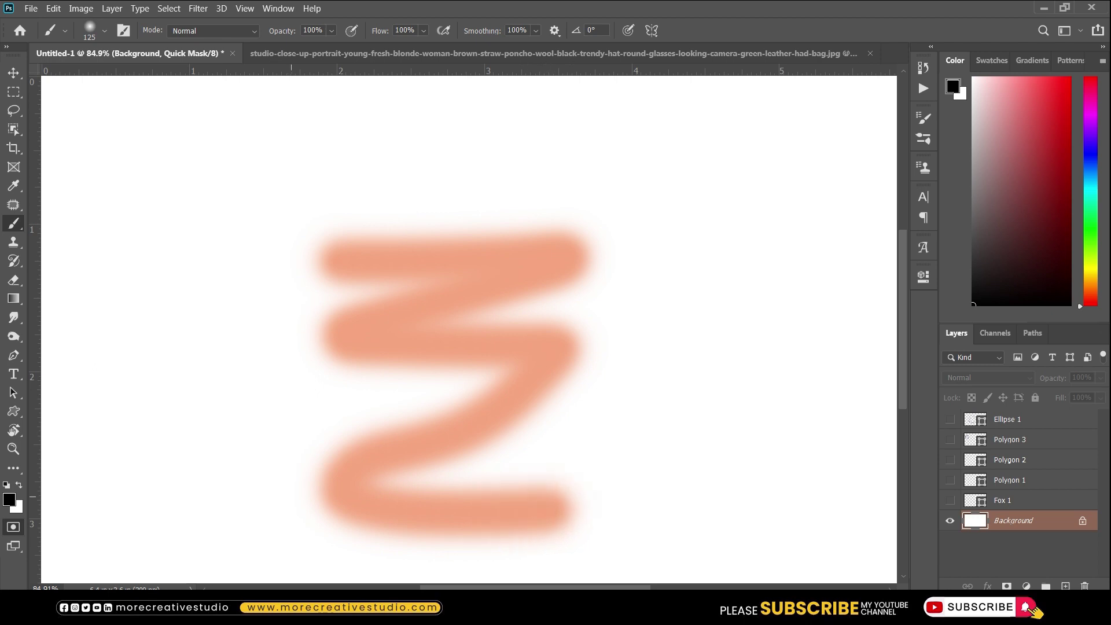
{"action": "key", "text": "x"}
{"action": "key", "text": "q"}
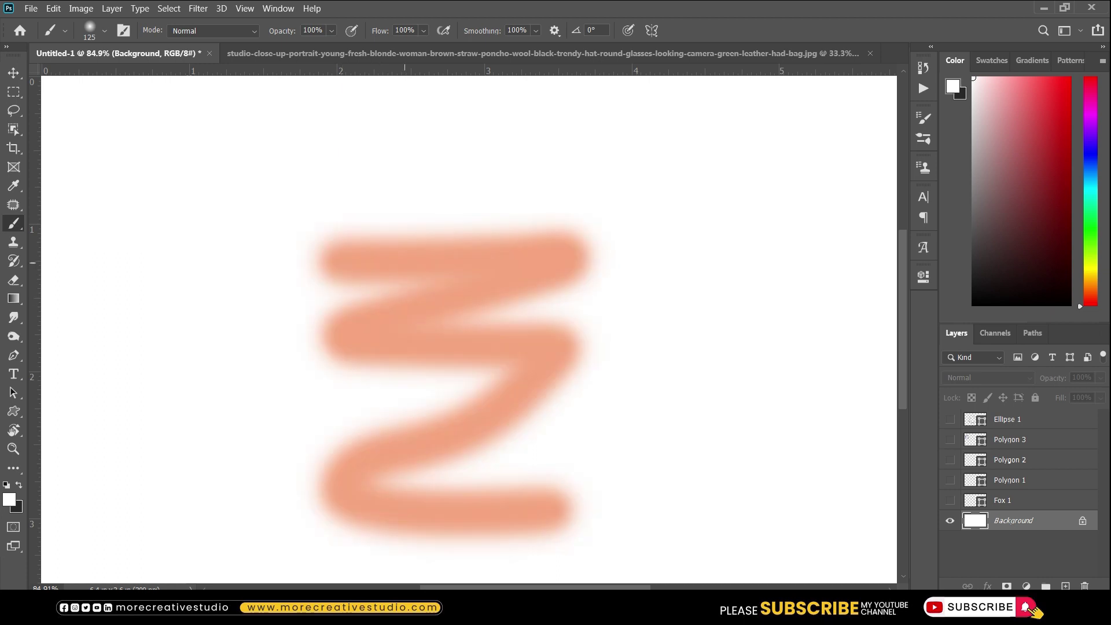
Erase the zigzag's top stroke in white, deselect, and switch to the portrait document
{"action": "key", "text": "q"}
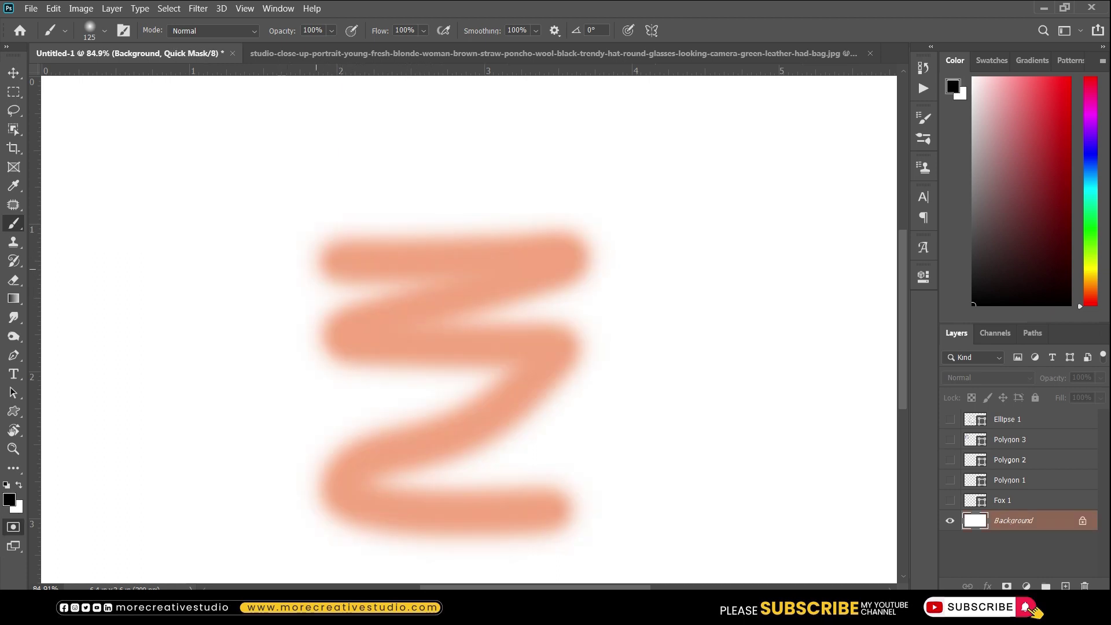
{"action": "key", "text": "x"}
{"action": "mouse_move", "coordinate": [354, 249]}
{"action": "left_mouse_down"}
{"action": "mouse_move", "coordinate": [335, 242]}
{"action": "mouse_move", "coordinate": [323, 254]}
{"action": "mouse_move", "coordinate": [499, 237]}
{"action": "mouse_move", "coordinate": [354, 274]}
{"action": "left_mouse_up"}
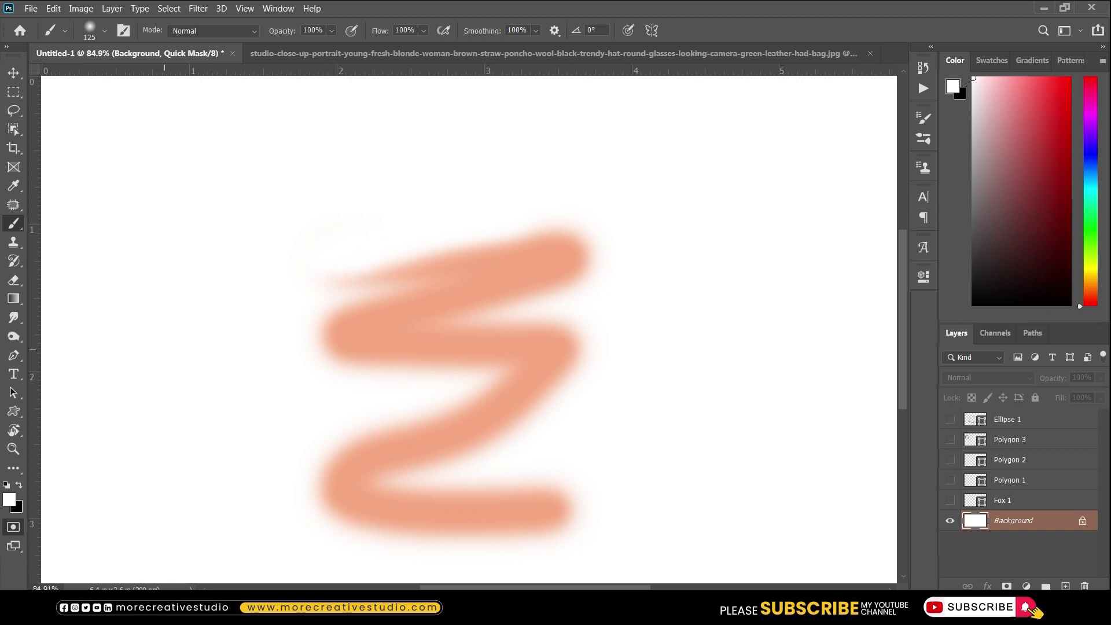
{"action": "key", "text": "q"}
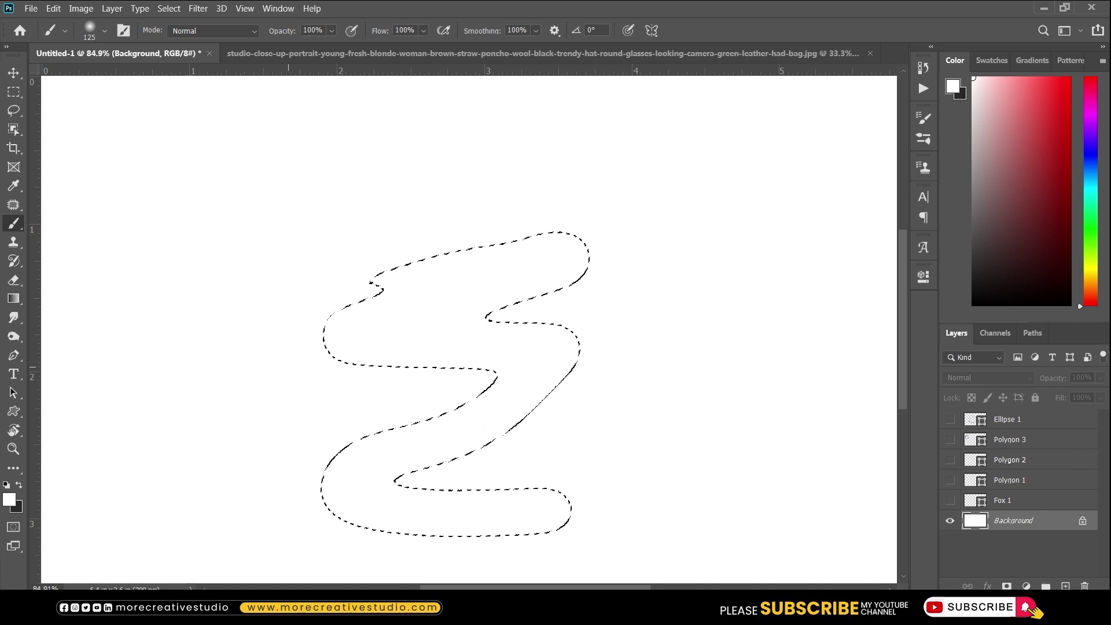
{"action": "key", "text": "ctrl+d"}
{"action": "left_click", "coordinate": [521, 54]}
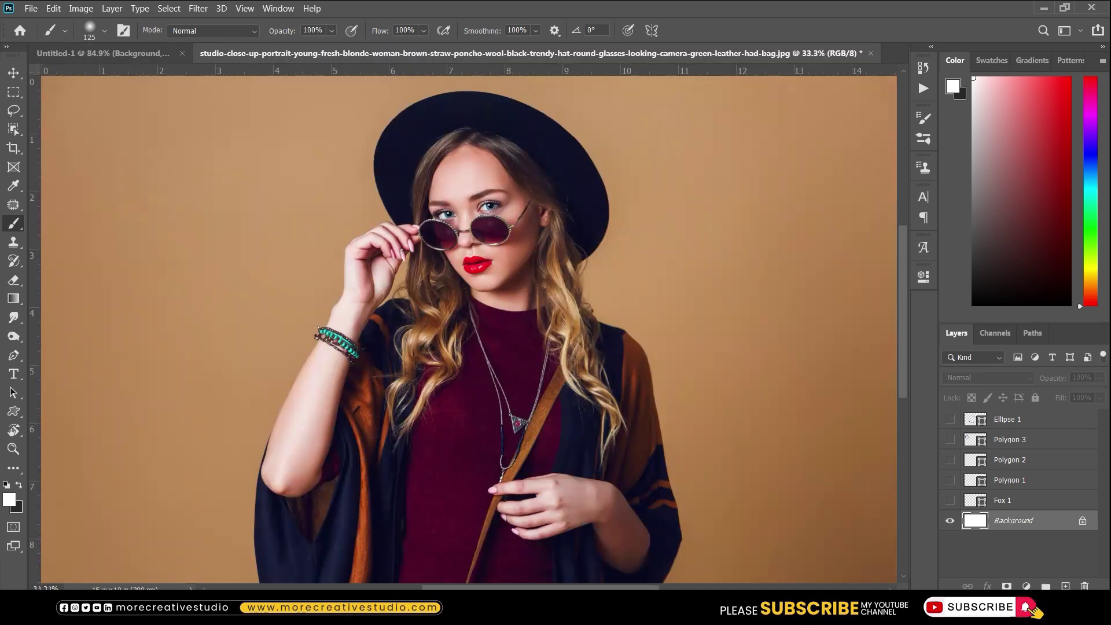
Fit the portrait on screen and use Object Selection's Select Subject to outline the woman
{"action": "scroll", "coordinate": [469, 329], "scroll_direction": "up", "scroll_amount": 3}
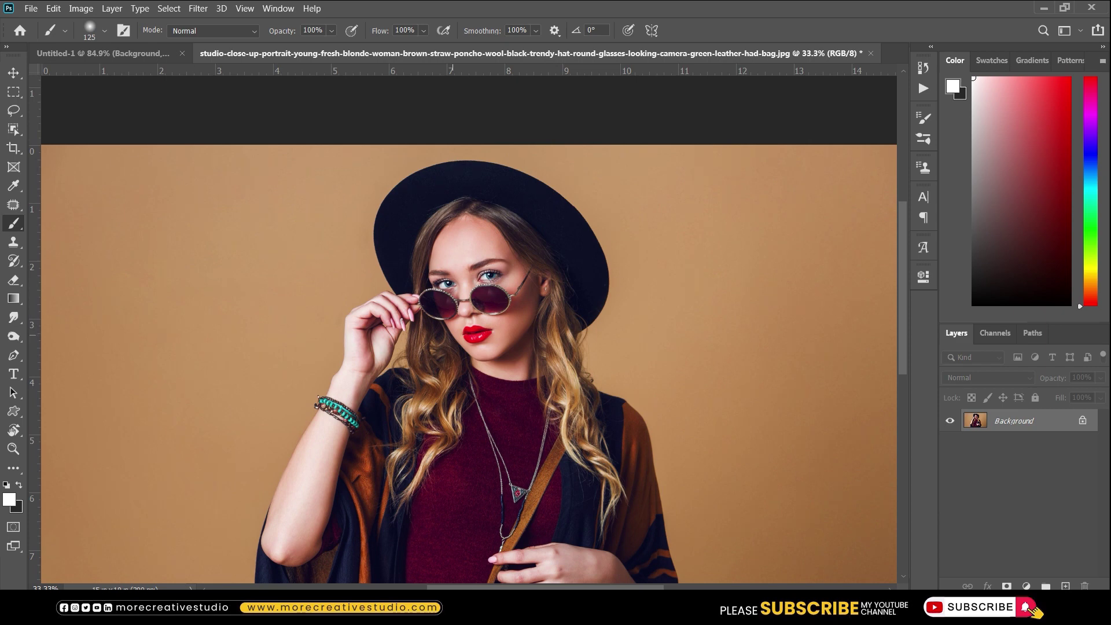
{"action": "scroll", "coordinate": [469, 329], "scroll_direction": "down", "scroll_amount": 3}
{"action": "key", "text": "ctrl+0"}
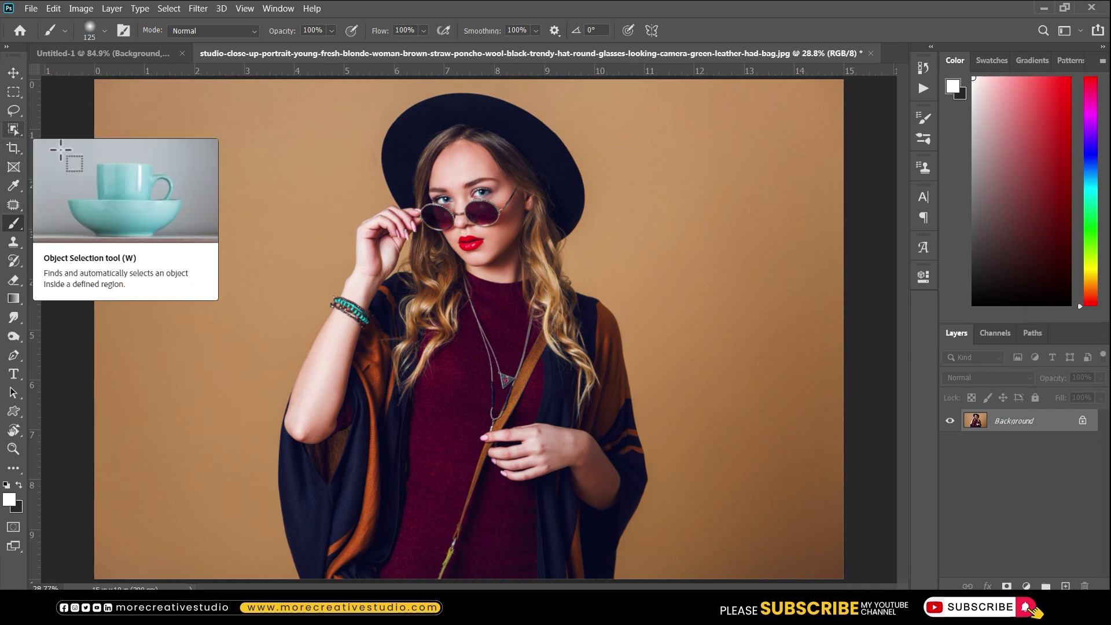
{"action": "left_click", "coordinate": [14, 128]}
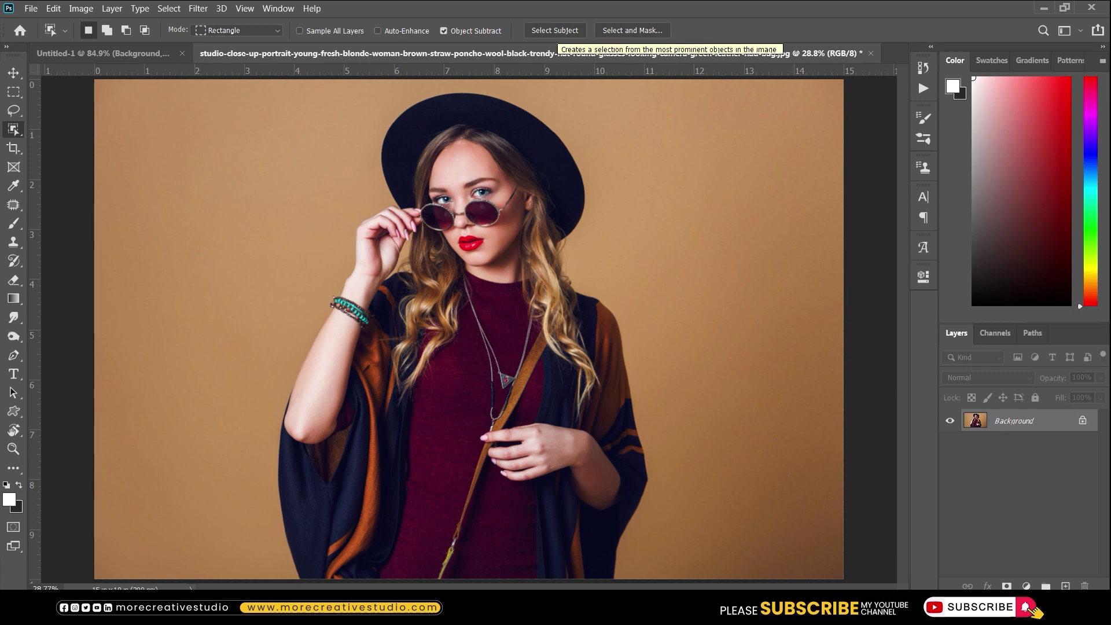
{"action": "left_click", "coordinate": [554, 30]}
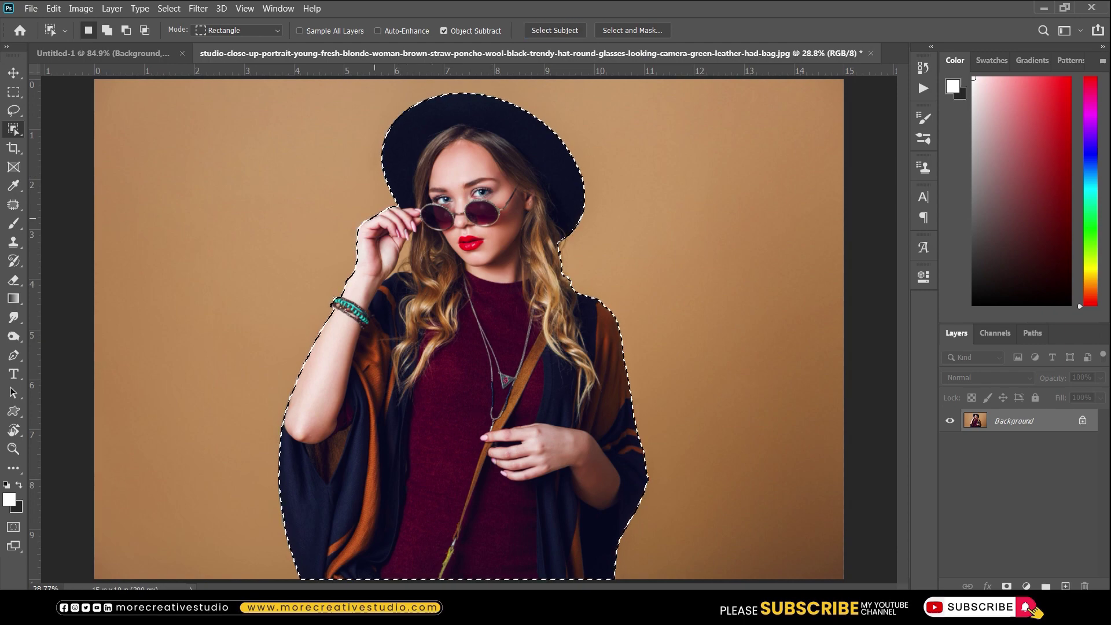
{"action": "key", "text": "ctrl+plus"}
Zoom to the raised hand and retouch the knuckle edge in Quick Mask with a small brush
{"action": "key", "text": "ctrl+plus"}
{"action": "key", "text": "ctrl+plus"}
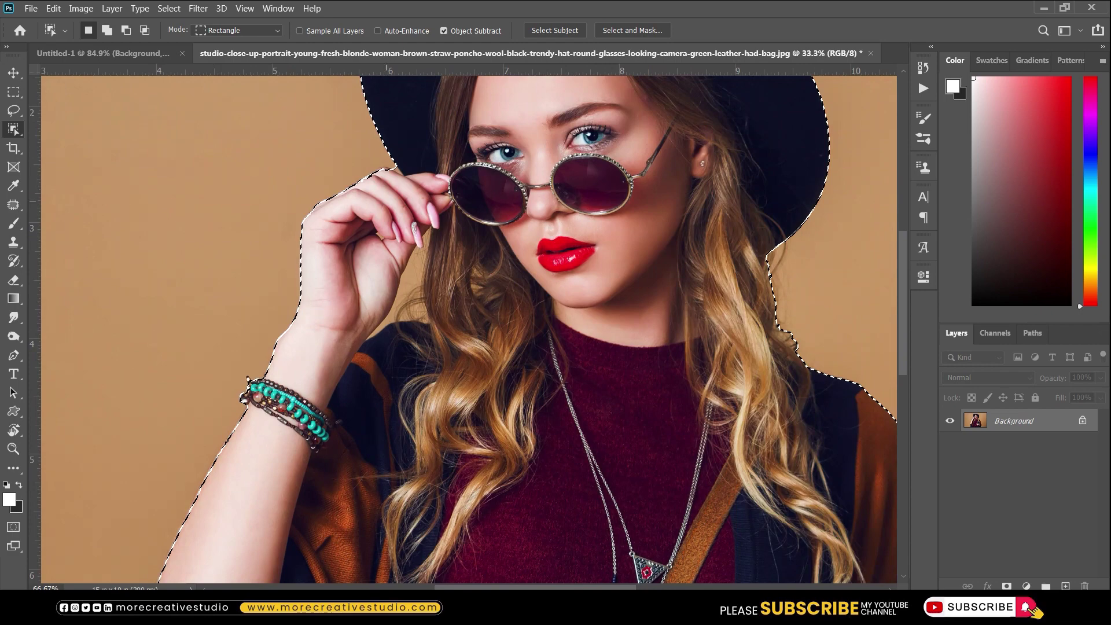
{"action": "key", "text": "ctrl+plus"}
{"action": "key", "text": "ctrl+plus"}
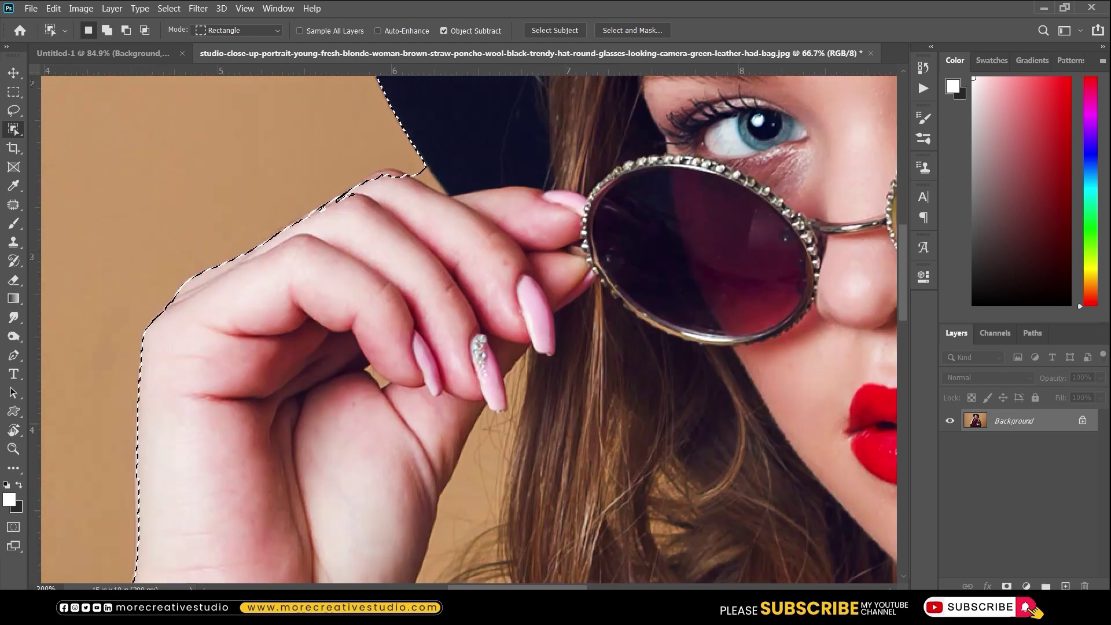
{"action": "key", "text": "ctrl+plus"}
{"action": "key", "text": "ctrl+plus"}
{"action": "key", "text": "ctrl+plus"}
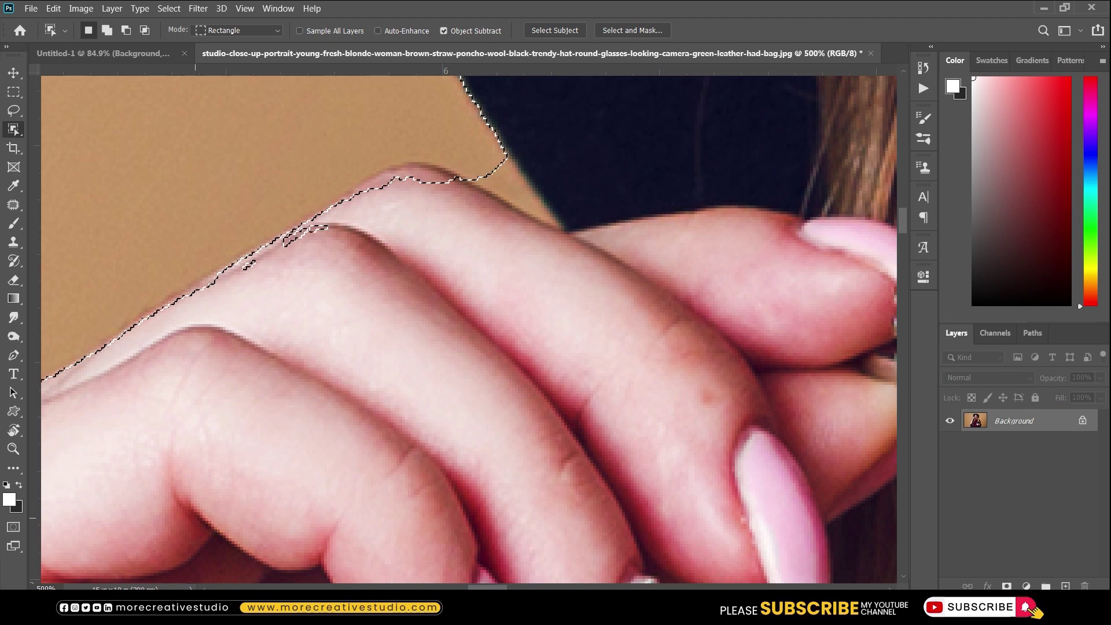
{"action": "key", "text": "q"}
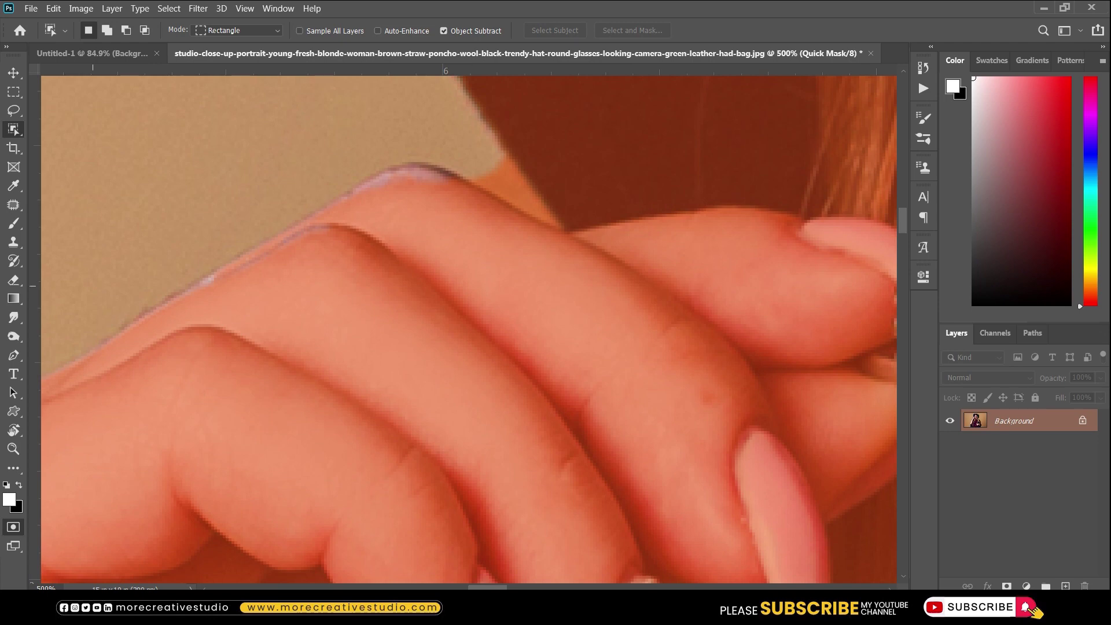
{"action": "key", "text": "b"}
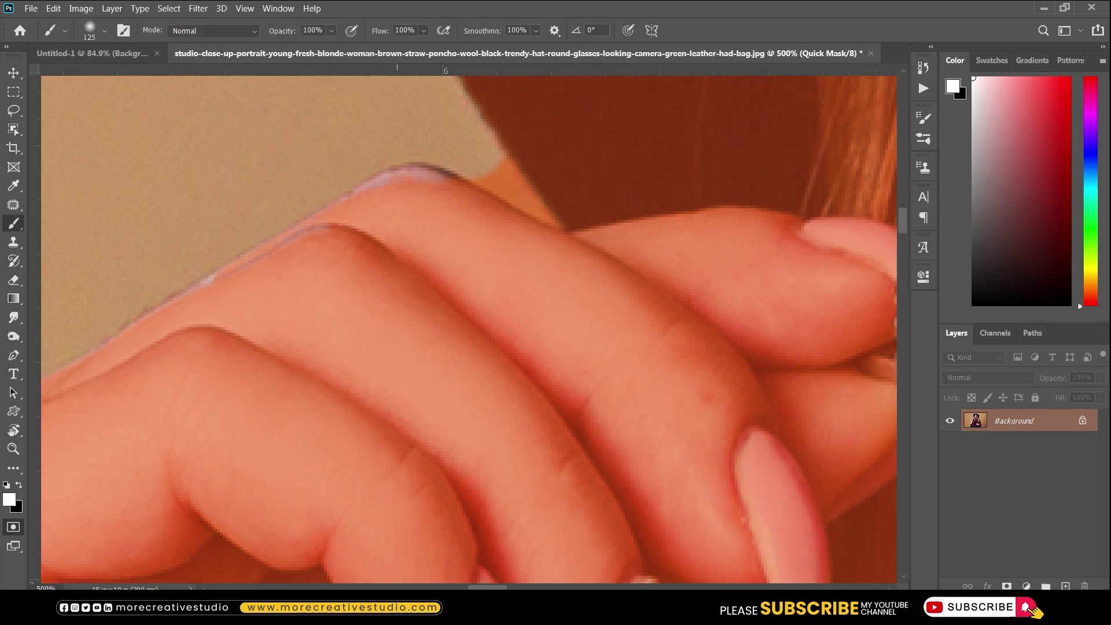
{"action": "key", "text": "bracketleft"}
{"action": "key", "text": "bracketleft"}
{"action": "key", "text": "bracketleft"}
{"action": "key", "text": "bracketleft"}
{"action": "key", "text": "bracketleft"}
{"action": "left_click", "coordinate": [416, 183]}
{"action": "key", "text": "x"}
{"action": "mouse_move", "coordinate": [413, 182]}
{"action": "left_mouse_down"}
{"action": "mouse_move", "coordinate": [433, 181]}
{"action": "mouse_move", "coordinate": [354, 202]}
{"action": "mouse_move", "coordinate": [250, 264]}
{"action": "left_mouse_up"}
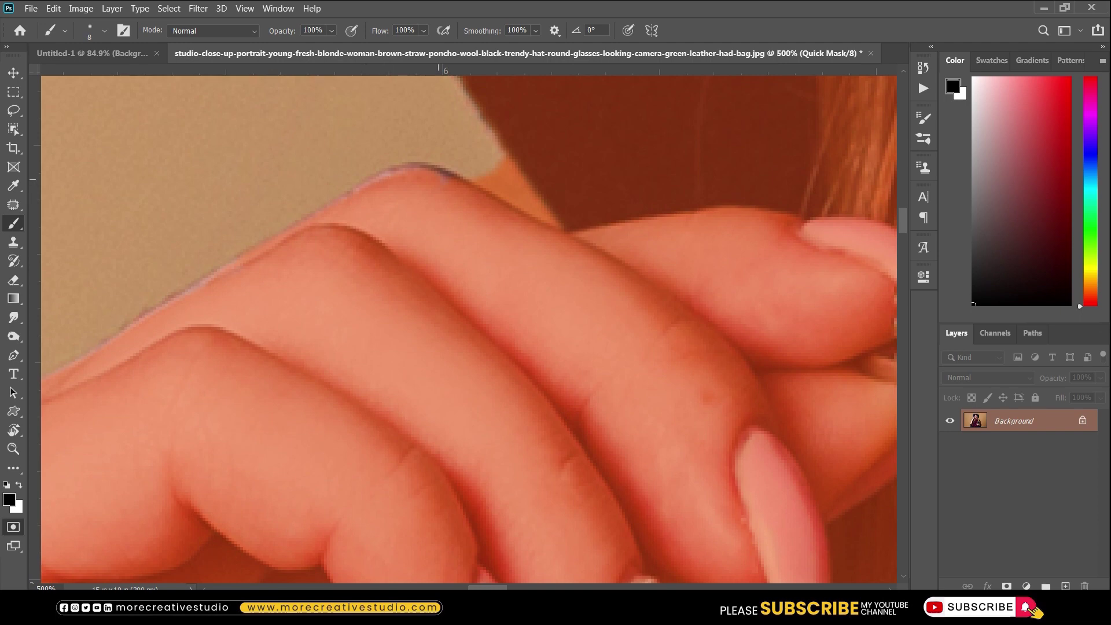
Paint the gold ring between the fingers into the selection in white, then fit the portrait
{"action": "left_click_drag", "start_coordinate": [347, 405], "coordinate": [764, 232]}
{"action": "mouse_move", "coordinate": [787, 400]}
{"action": "left_mouse_down"}
{"action": "mouse_move", "coordinate": [521, 394]}
{"action": "mouse_move", "coordinate": [399, 359]}
{"action": "left_mouse_up"}
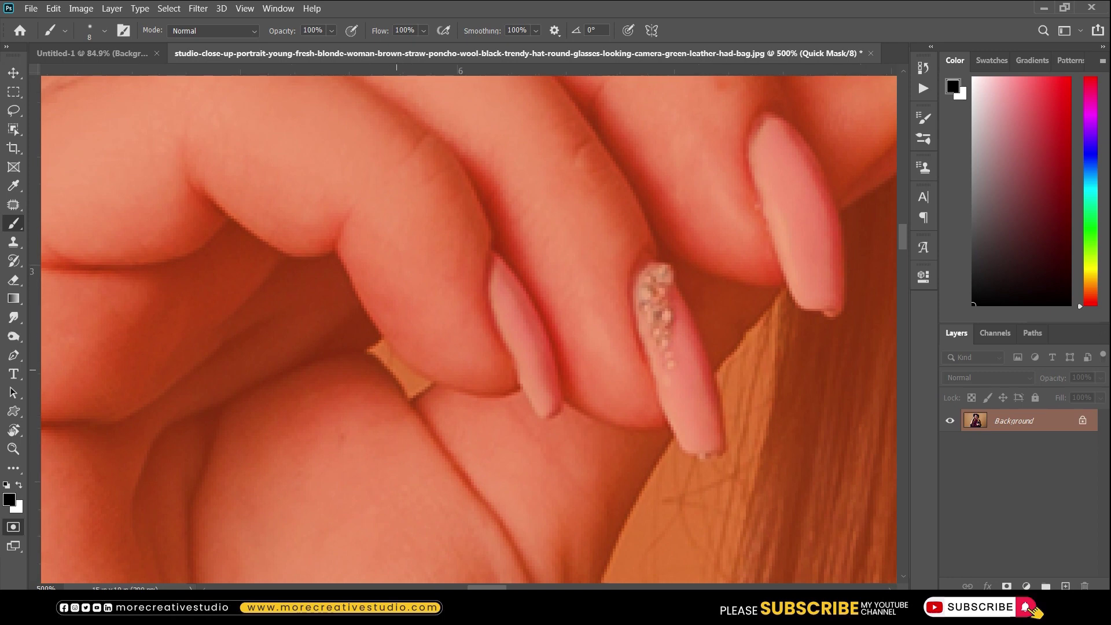
{"action": "scroll", "coordinate": [400, 359], "scroll_direction": "up", "scroll_amount": 1}
{"action": "scroll", "coordinate": [400, 359], "scroll_direction": "up", "scroll_amount": 1}
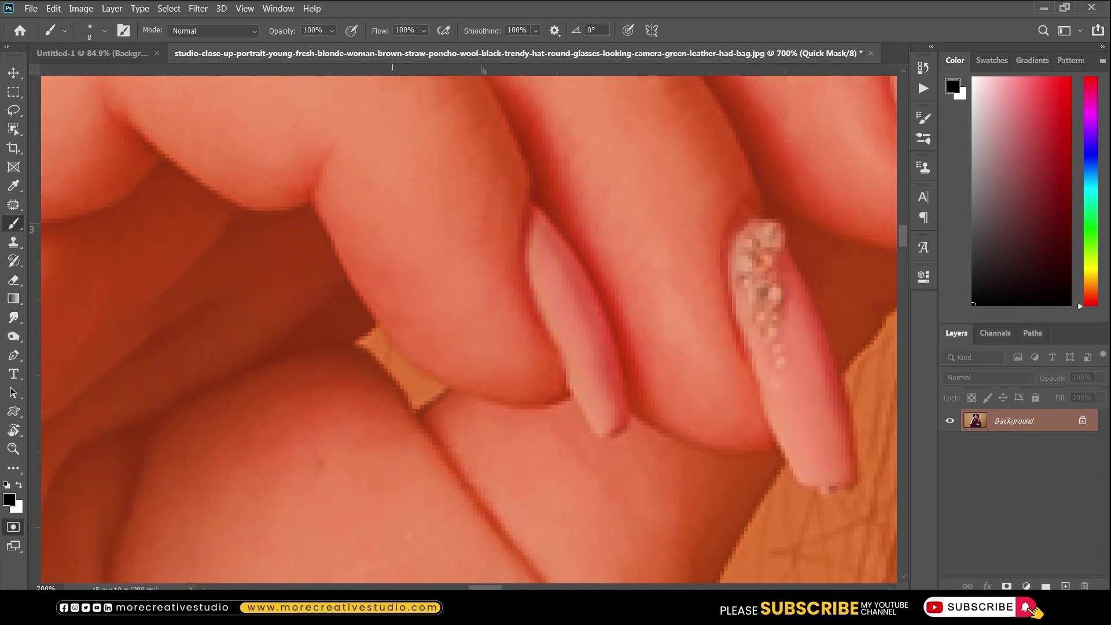
{"action": "key", "text": "x"}
{"action": "left_click", "coordinate": [373, 342]}
{"action": "left_click_drag", "start_coordinate": [379, 344], "coordinate": [417, 381]}
{"action": "left_click", "coordinate": [419, 382]}
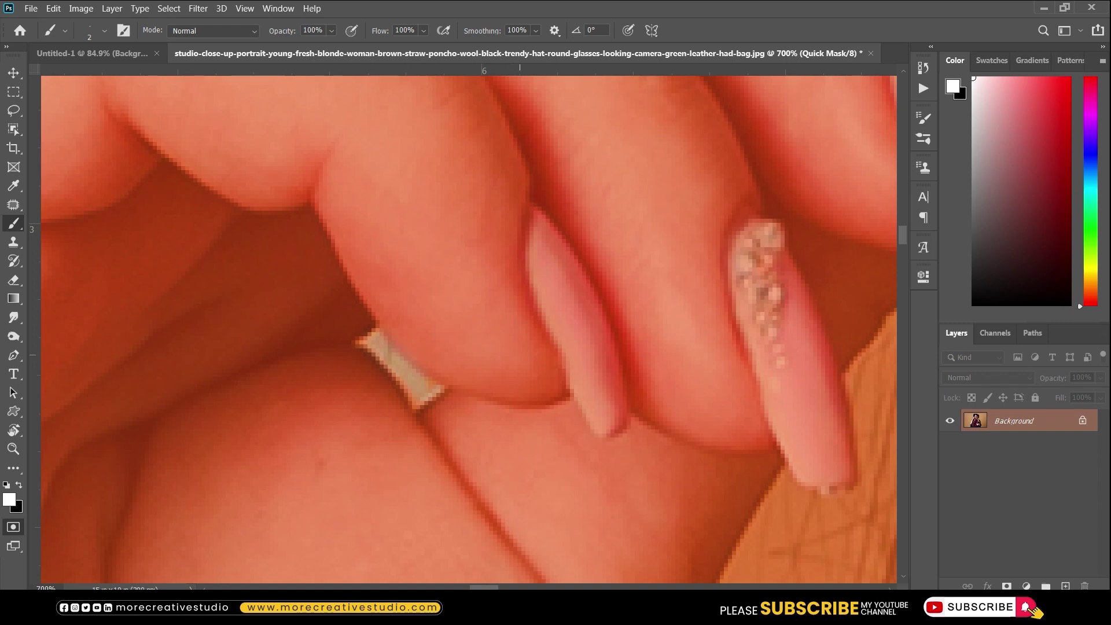
{"action": "scroll", "coordinate": [520, 355], "scroll_direction": "right", "scroll_amount": 2}
{"action": "scroll", "coordinate": [637, 324], "scroll_direction": "right", "scroll_amount": 8}
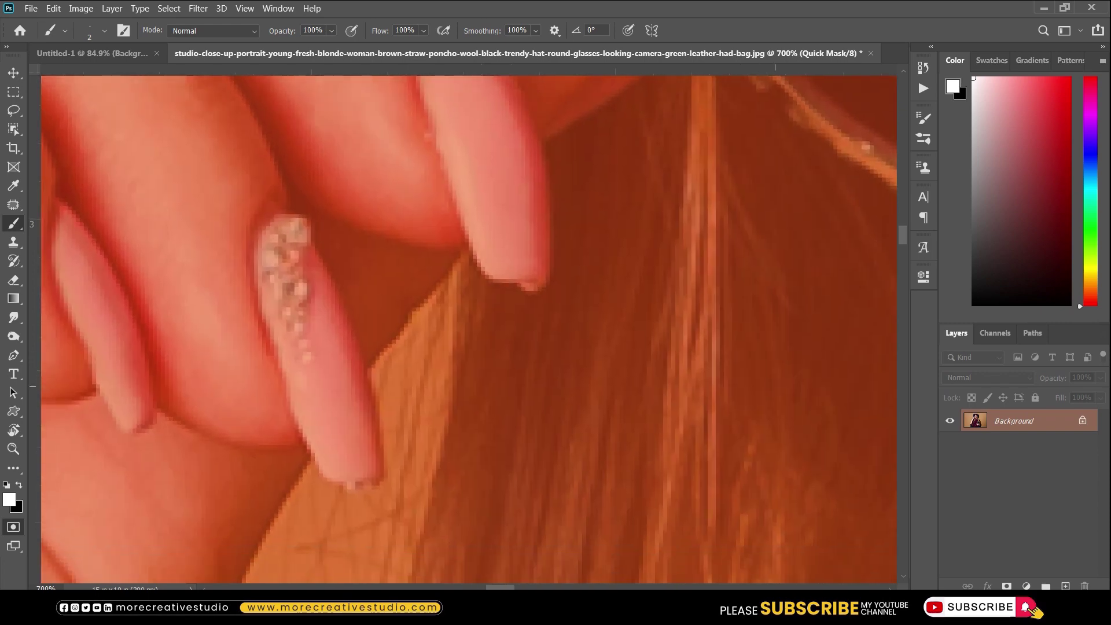
{"action": "key", "text": "ctrl+0"}
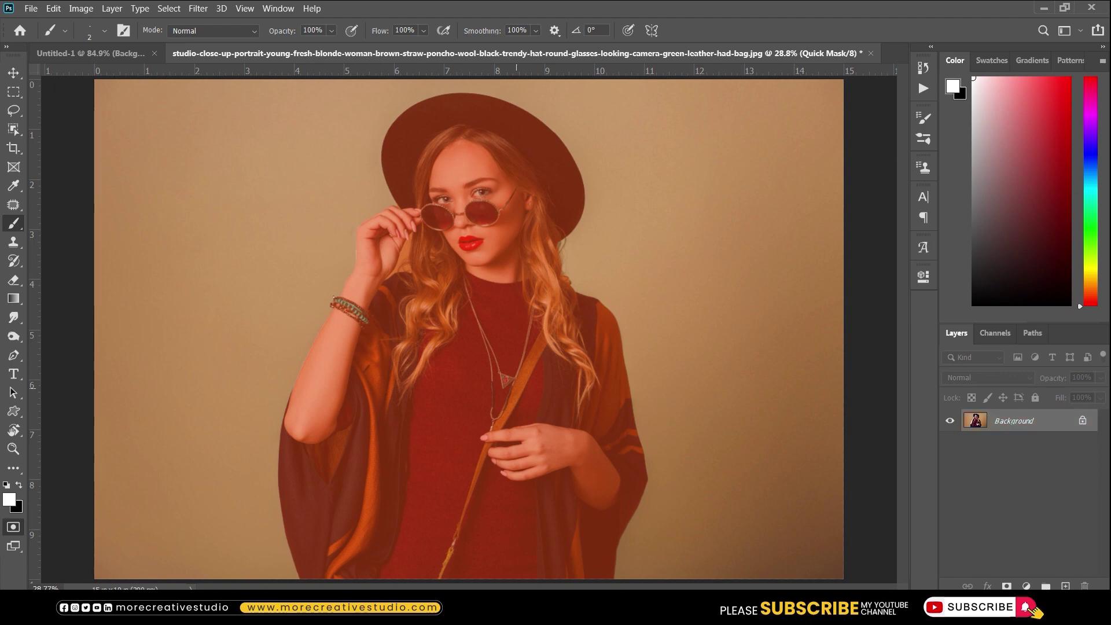
Zoom to the raised hand and retry the knuckle edge stroke in Quick Mask, undoing it
{"action": "key", "text": "q"}
{"action": "scroll", "coordinate": [341, 205], "scroll_direction": "up", "scroll_amount": 5}
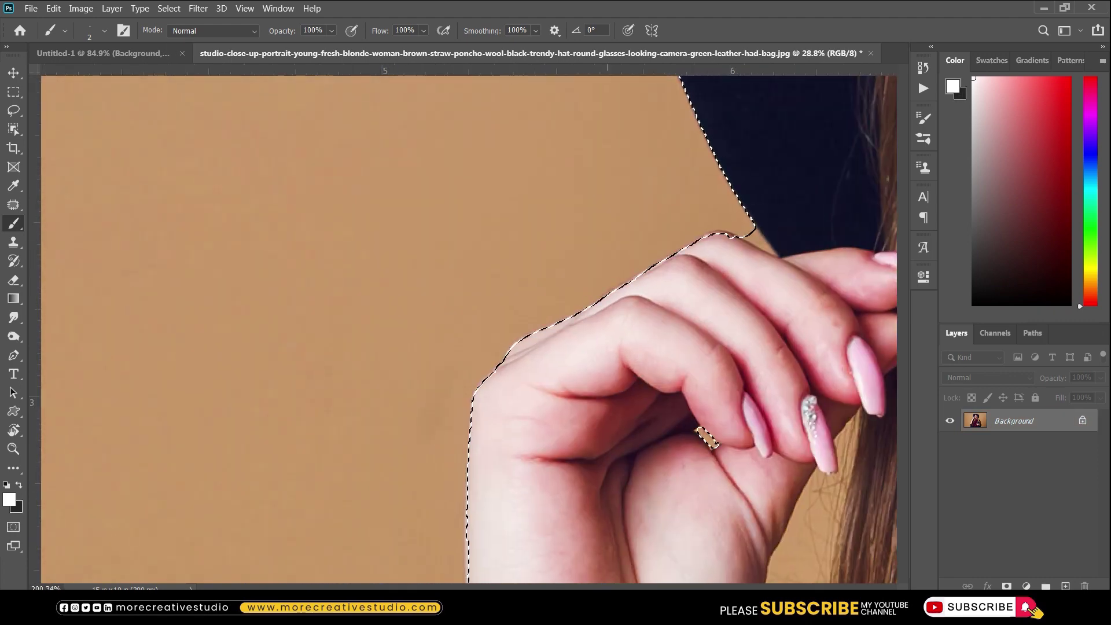
{"action": "scroll", "coordinate": [469, 330], "scroll_direction": "right", "scroll_amount": 4}
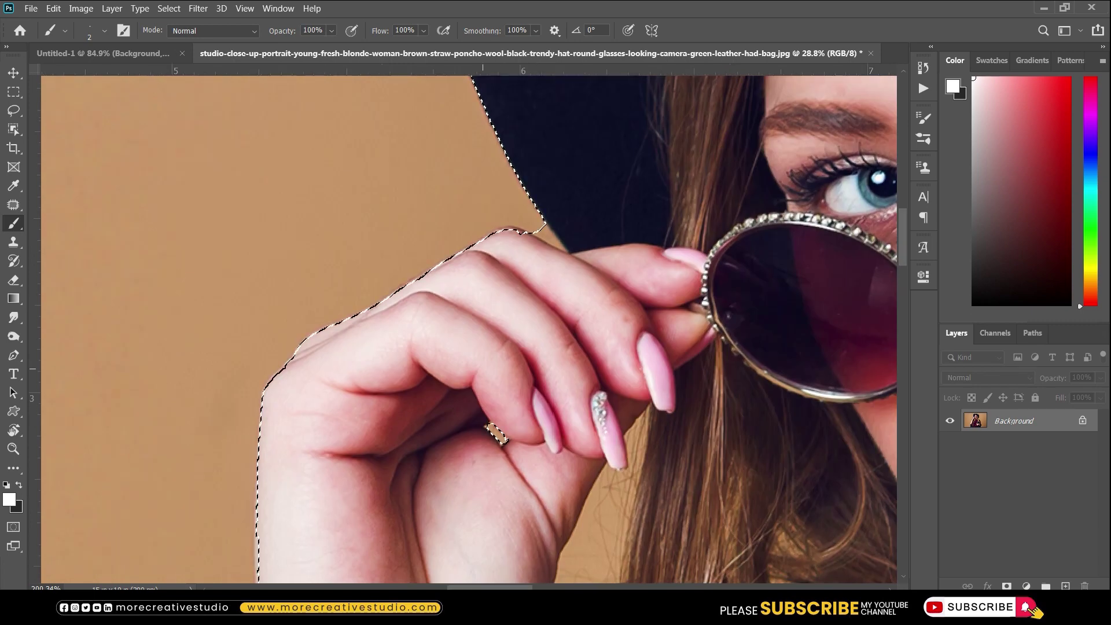
{"action": "scroll", "coordinate": [497, 280], "scroll_direction": "up", "scroll_amount": 2}
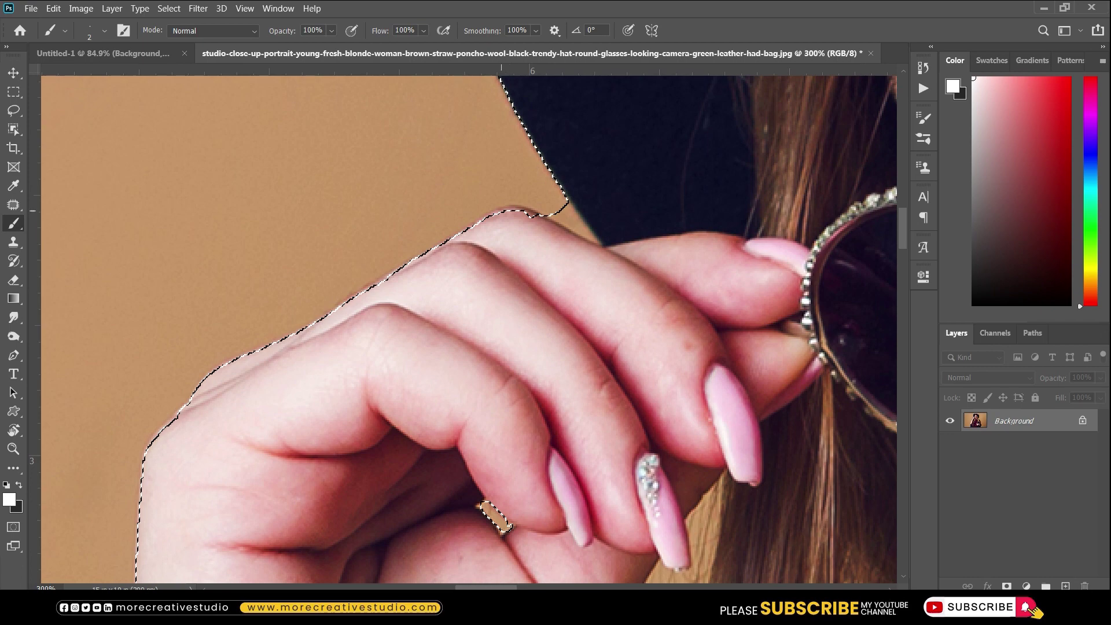
{"action": "scroll", "coordinate": [509, 215], "scroll_direction": "up", "scroll_amount": 1}
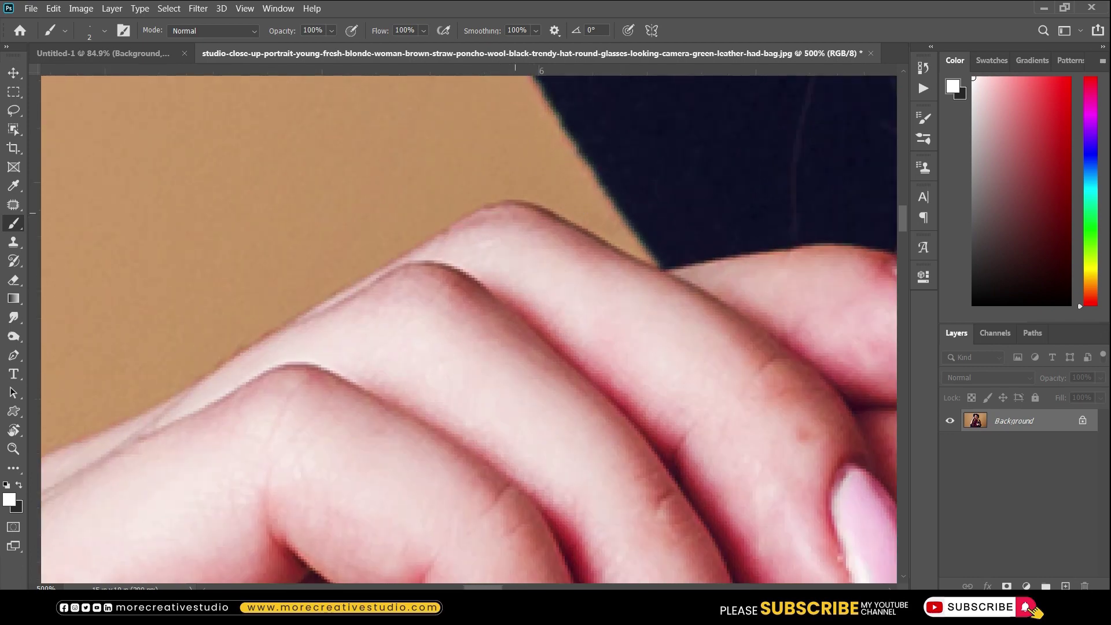
{"action": "scroll", "coordinate": [538, 214], "scroll_direction": "up", "scroll_amount": 1}
{"action": "key", "text": "q"}
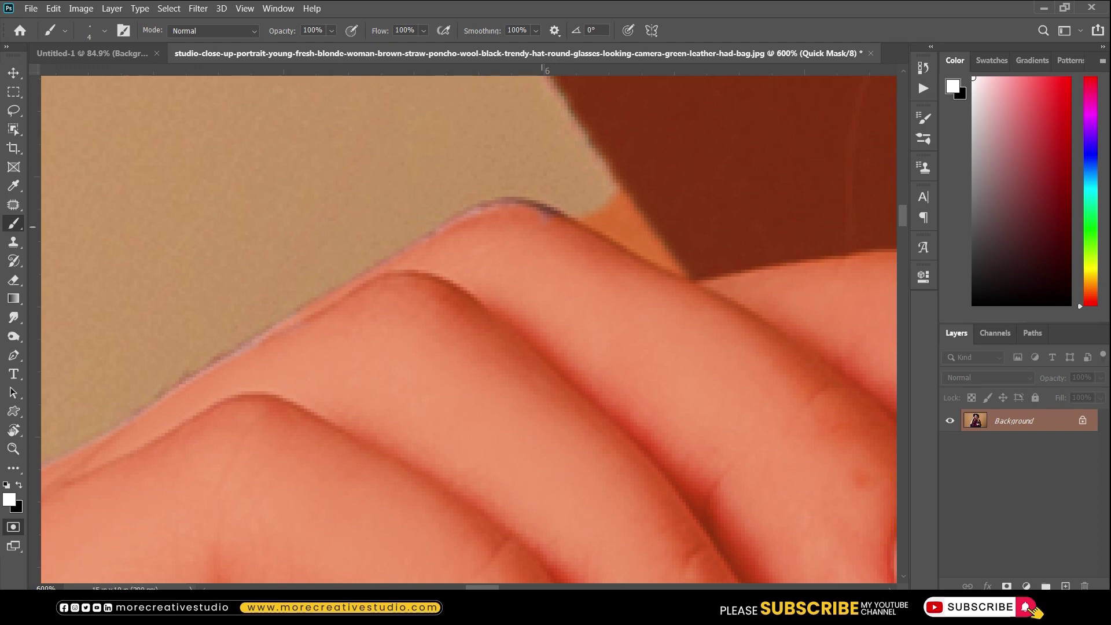
{"action": "left_click_drag", "start_coordinate": [524, 211], "coordinate": [475, 222]}
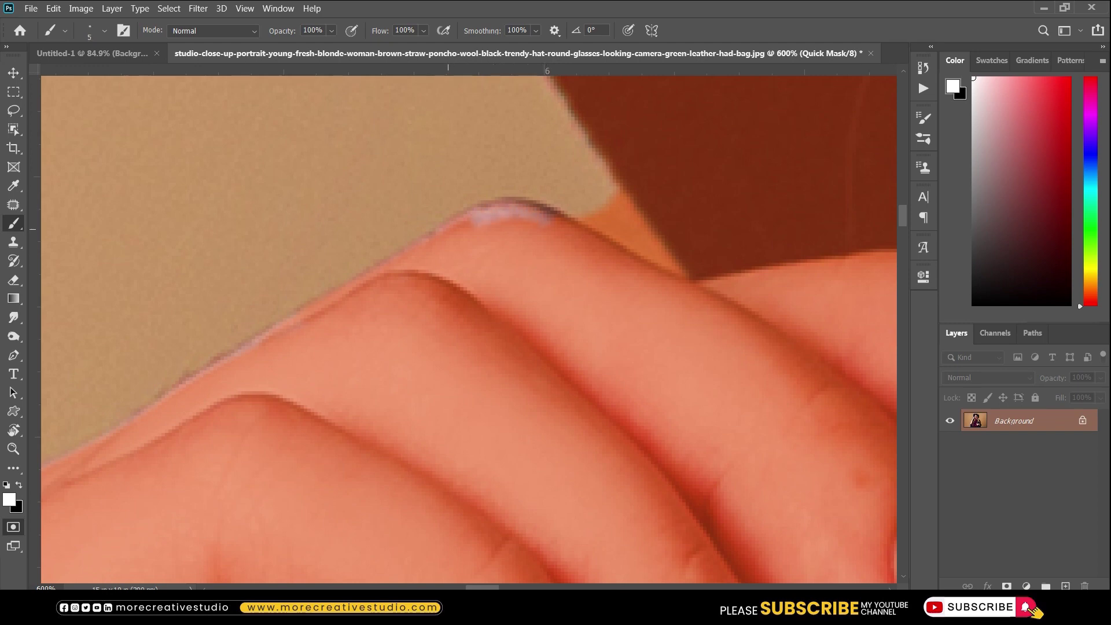
{"action": "key", "text": "ctrl+z"}
{"action": "key", "text": "x"}
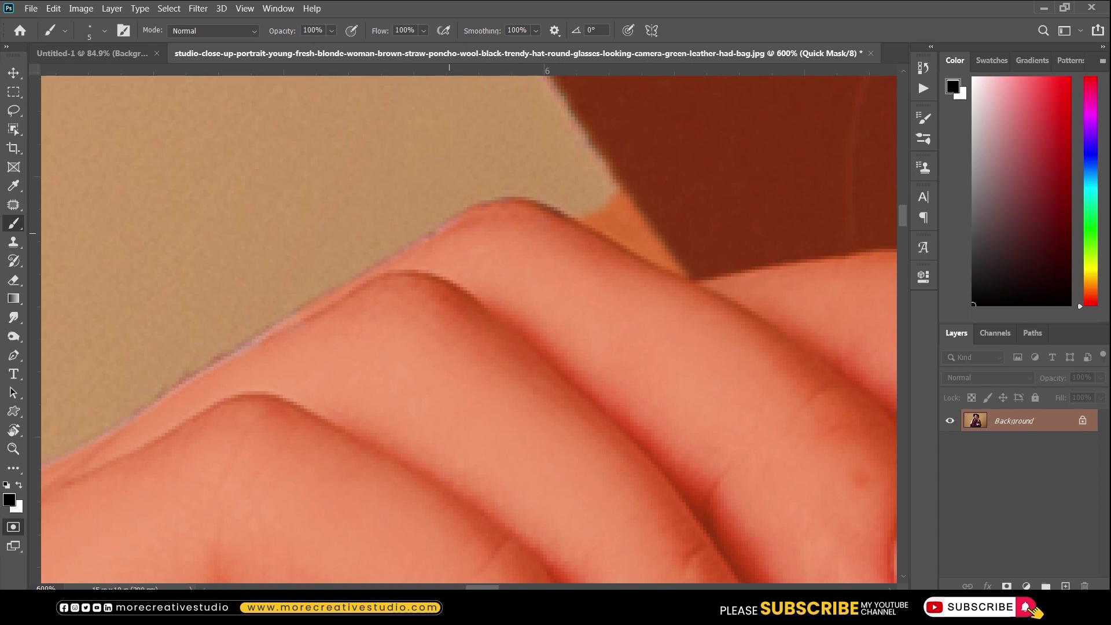
{"action": "key", "text": "q"}
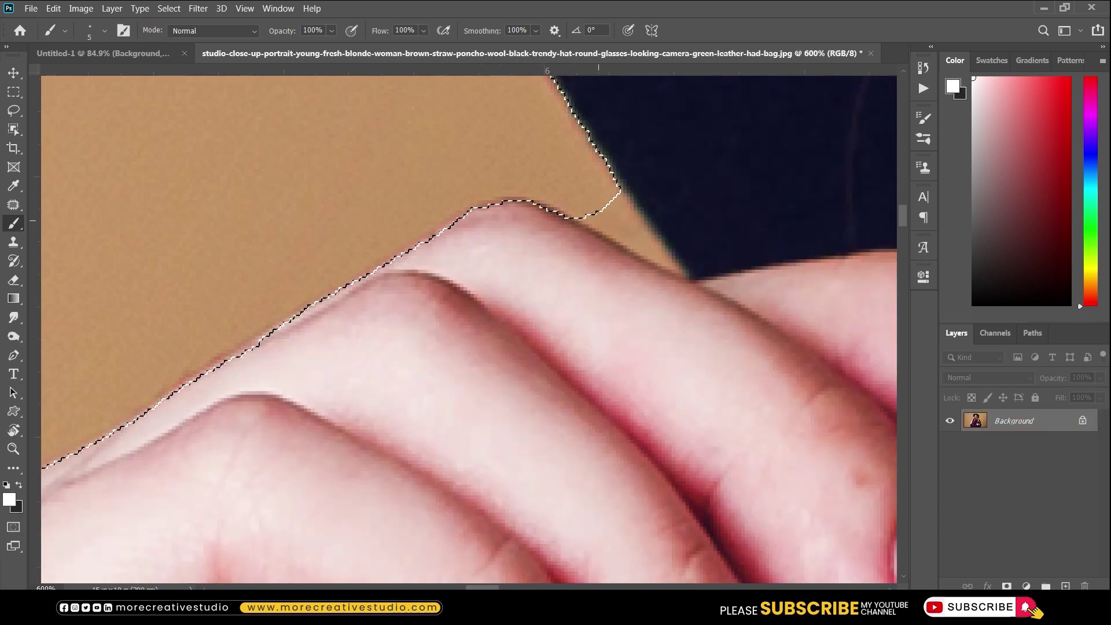
Add the finger edge and remove a stray spot, then convert the mask to a selection
{"action": "key", "text": "q"}
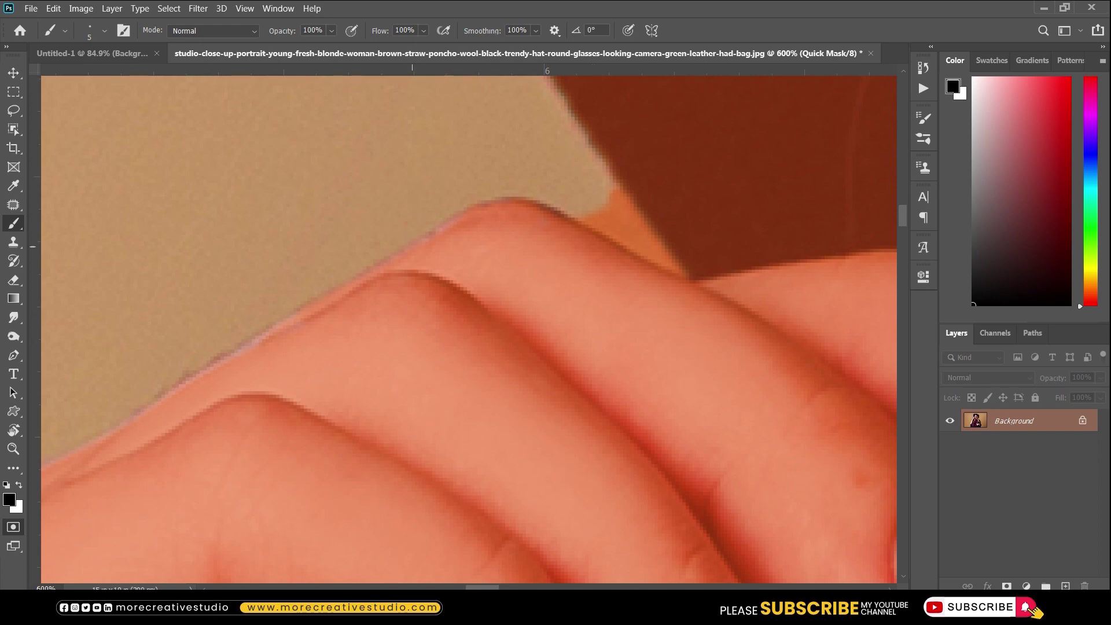
{"action": "key", "text": "x"}
{"action": "mouse_move", "coordinate": [624, 208]}
{"action": "left_mouse_down"}
{"action": "mouse_move", "coordinate": [663, 252]}
{"action": "mouse_move", "coordinate": [594, 219]}
{"action": "mouse_move", "coordinate": [614, 218]}
{"action": "left_mouse_up"}
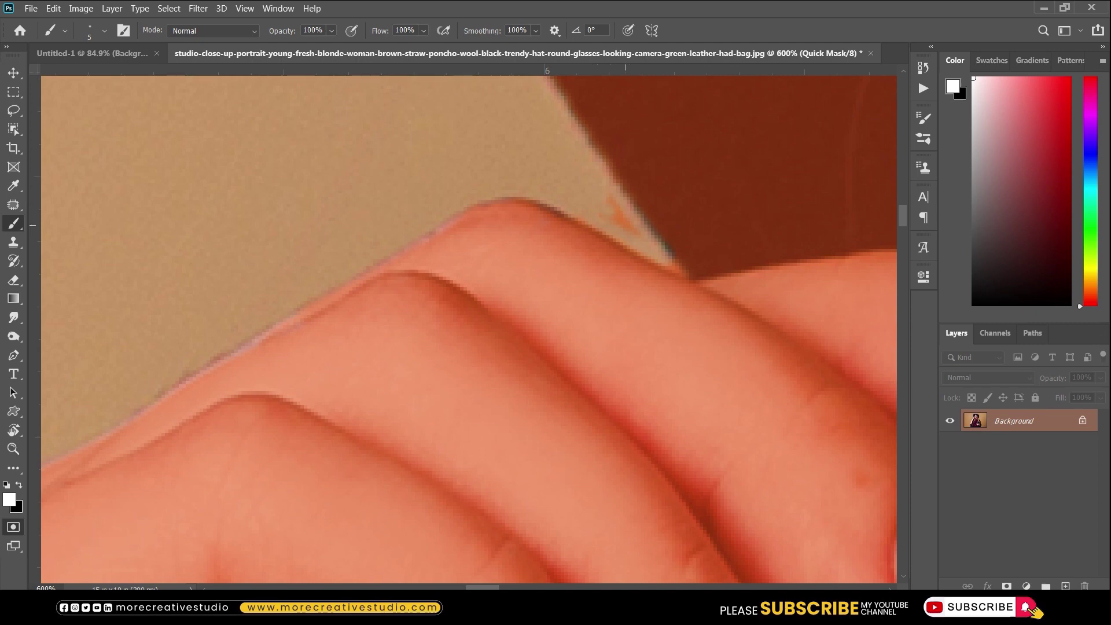
{"action": "left_click", "coordinate": [625, 222]}
{"action": "key", "text": "q"}
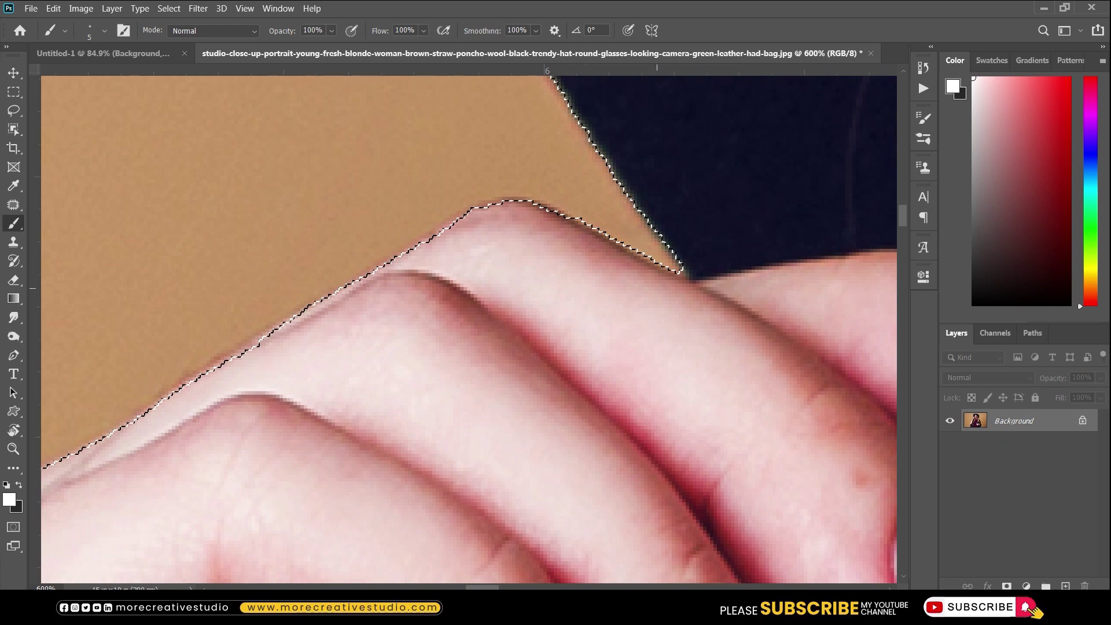
{"action": "key", "text": "v"}
{"action": "key", "text": "ctrl+0"}
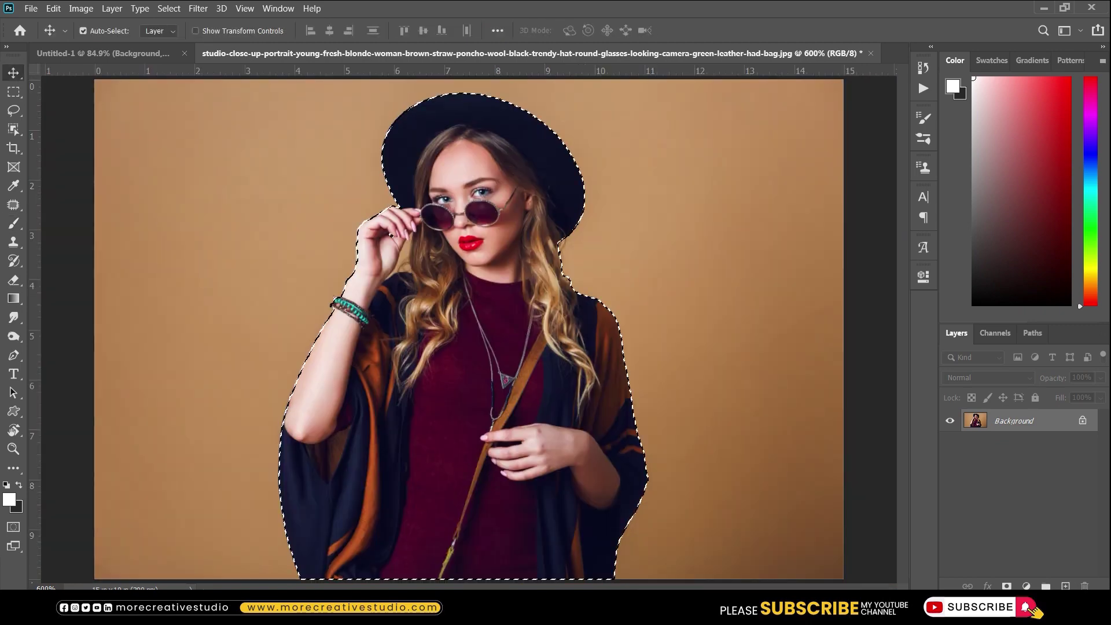
Add a layer mask from the selection to hide the tan backdrop on Layer 0, then zoom in on the face
{"action": "left_click", "coordinate": [1006, 587]}
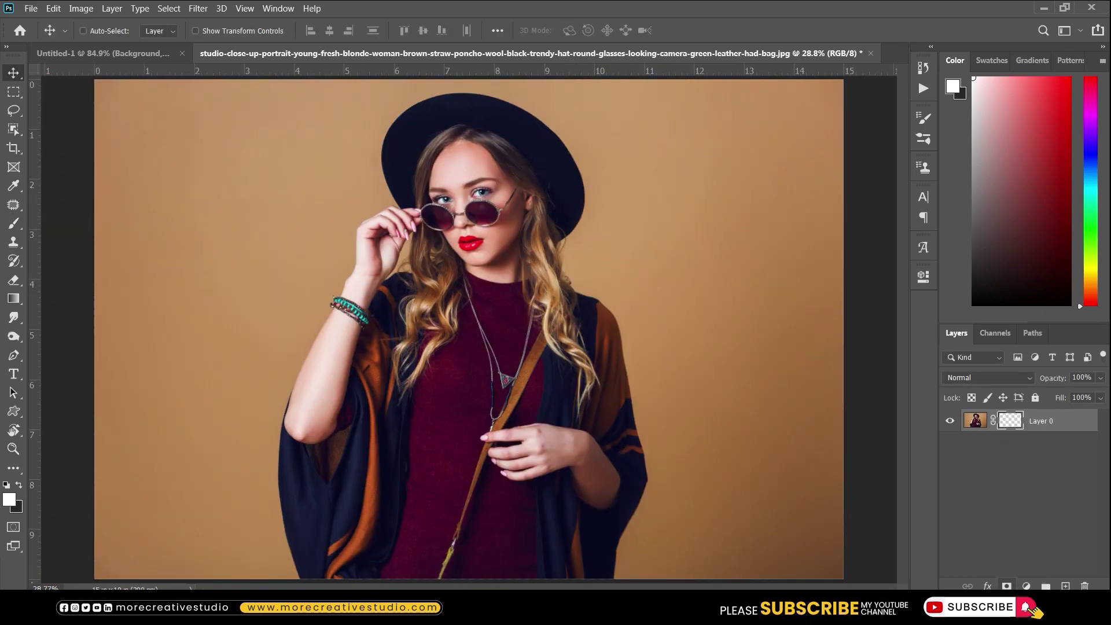
{"action": "key", "text": "ctrl+plus"}
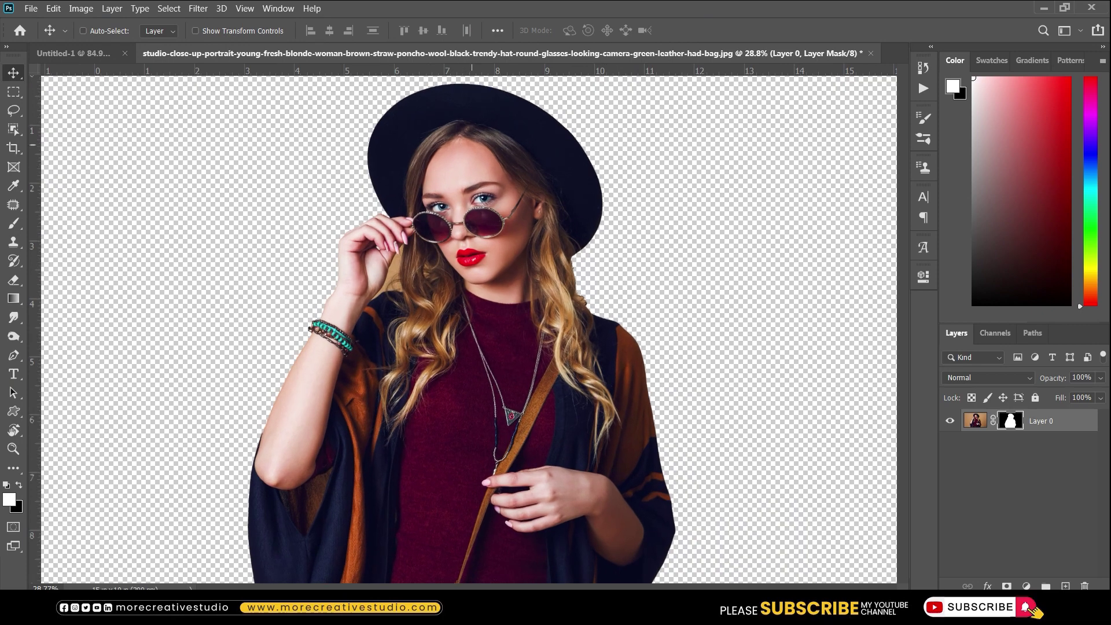
{"action": "key", "text": "ctrl+plus"}
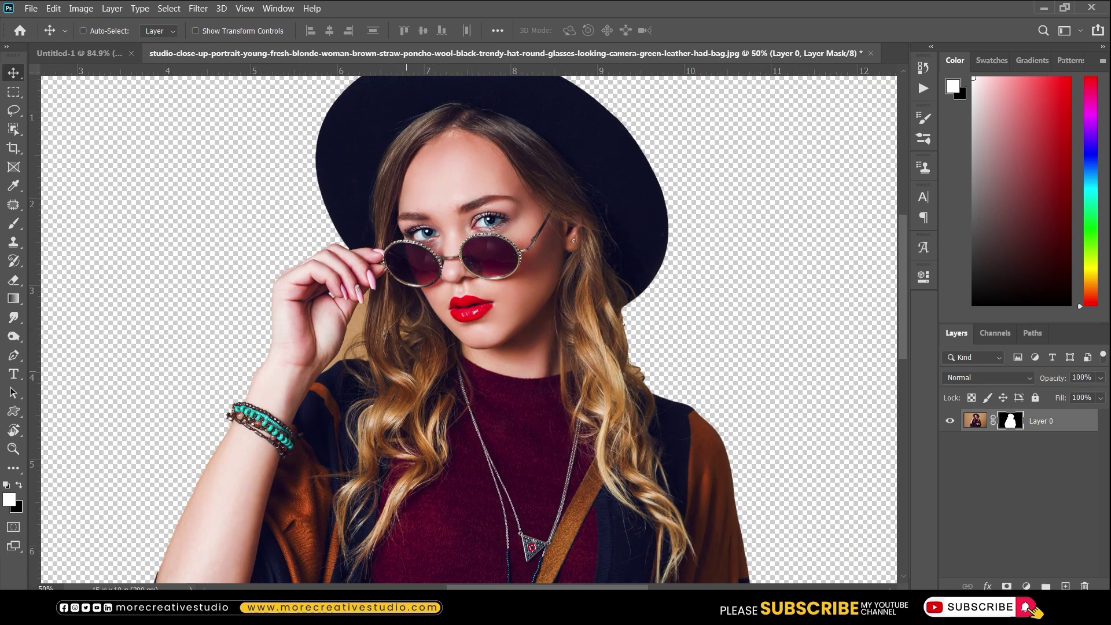